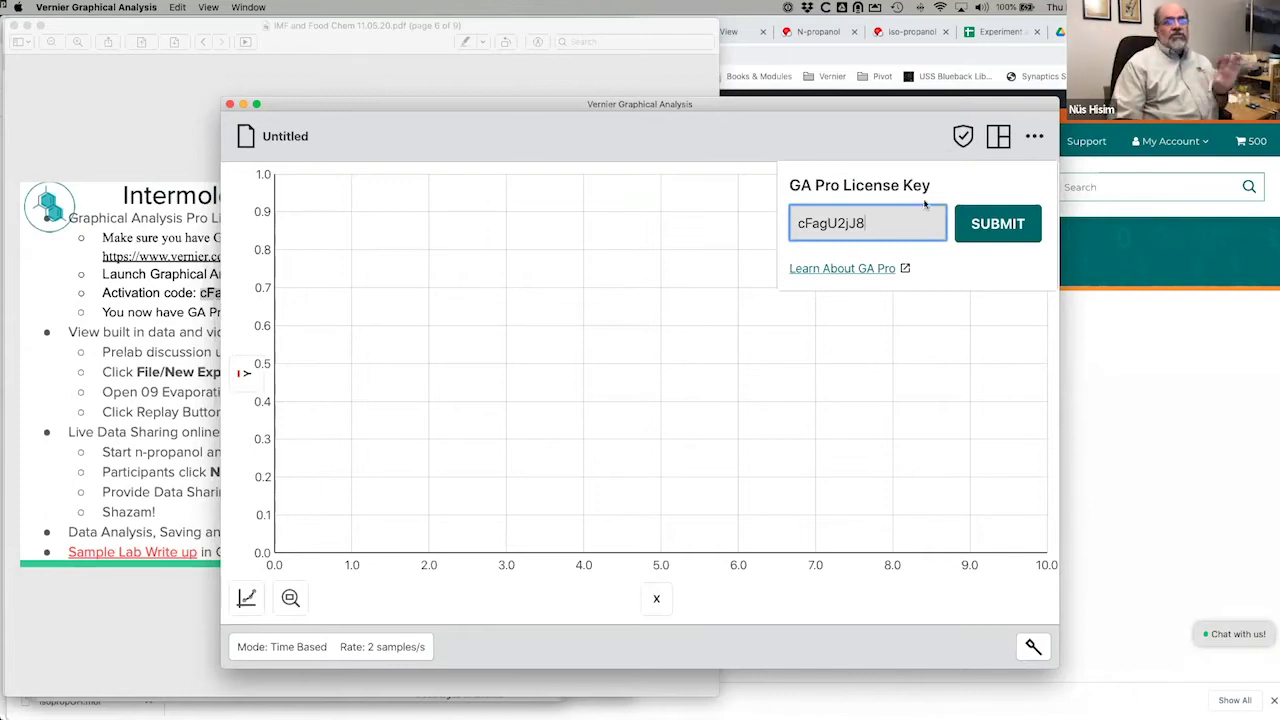
Submit the GA Pro license key, reposition the application window, and dismiss the Pro access expiry notice.
left_click(981, 226)
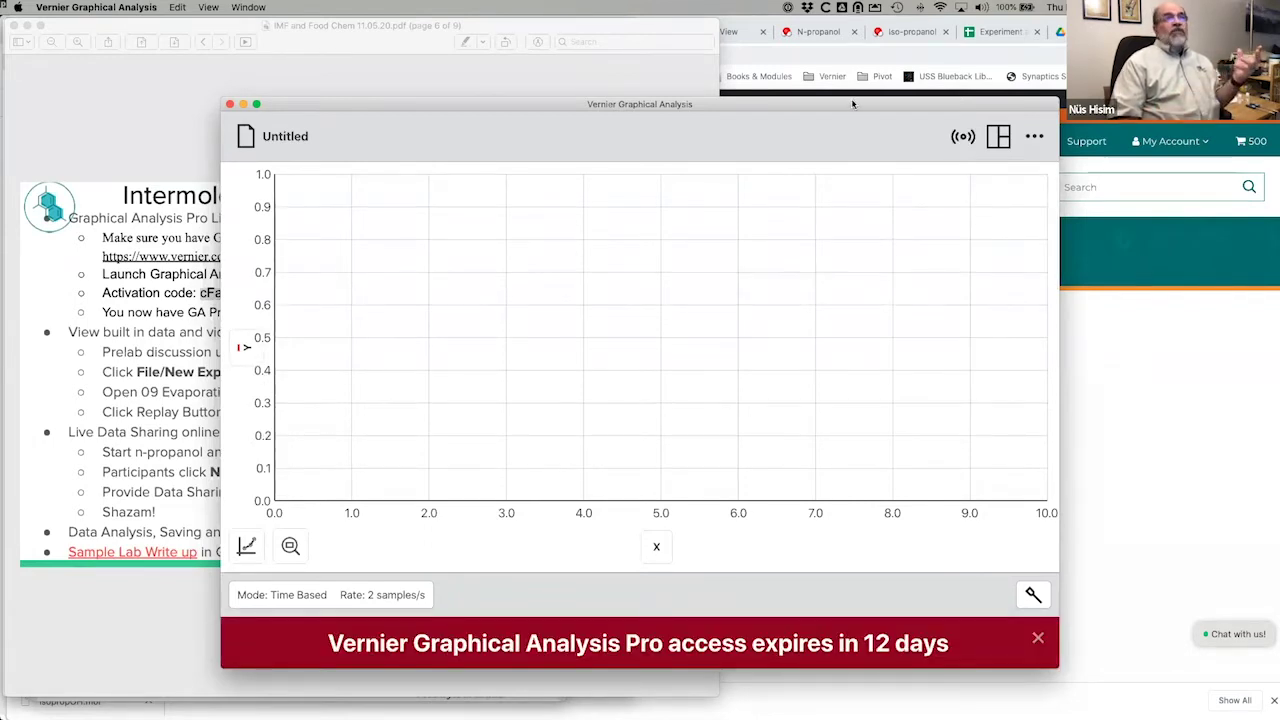
left_click_drag(854, 106, 825, 43)
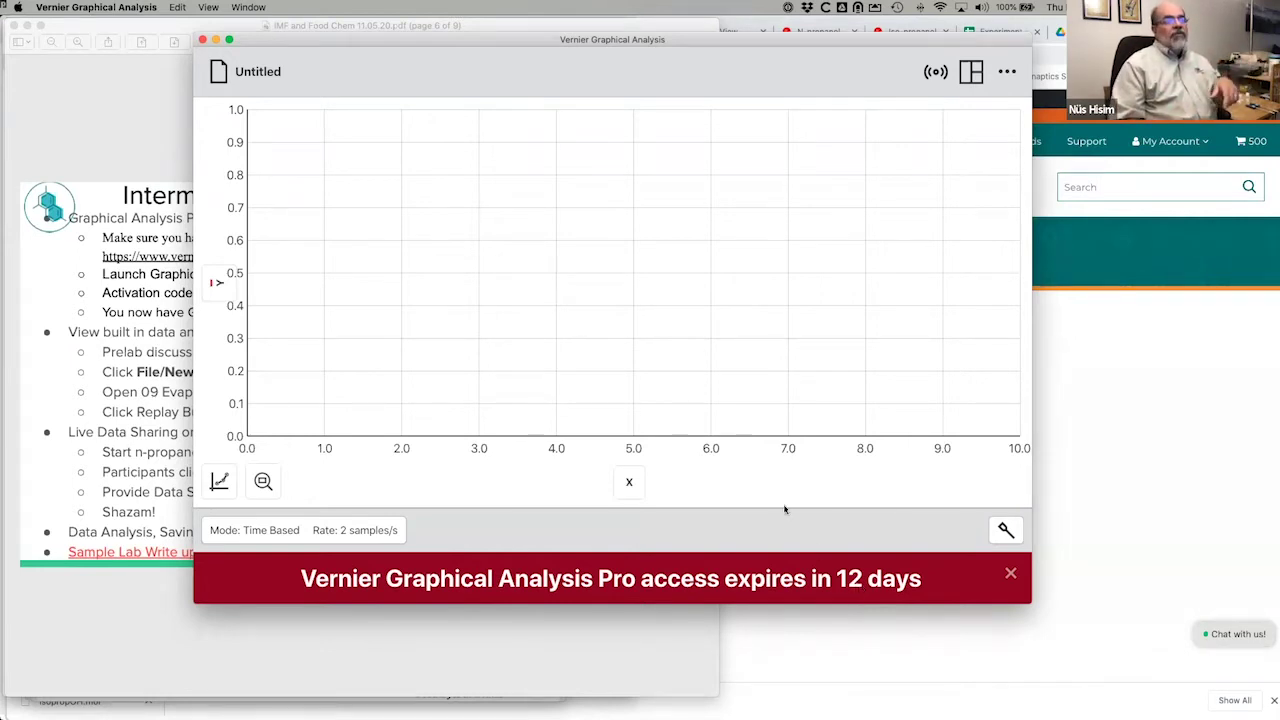
left_click(1009, 577)
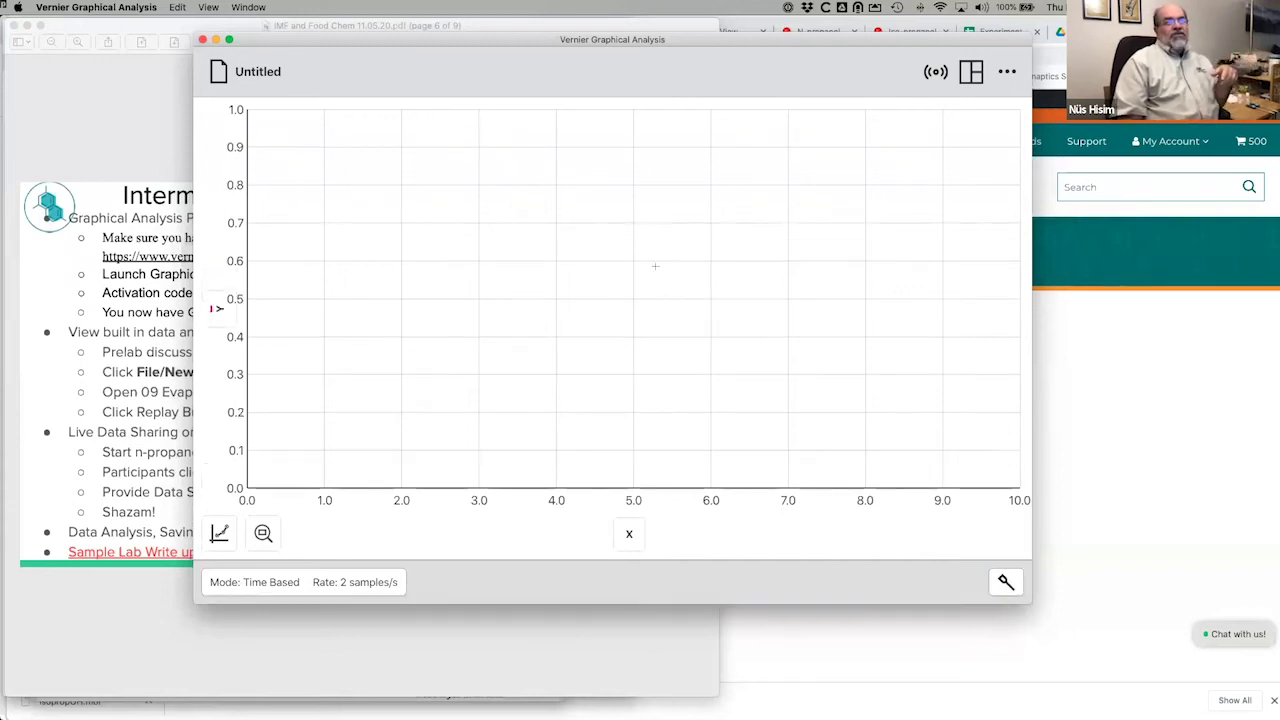
Start a new experiment and bring up the list of sample experiments.
left_click(238, 80)
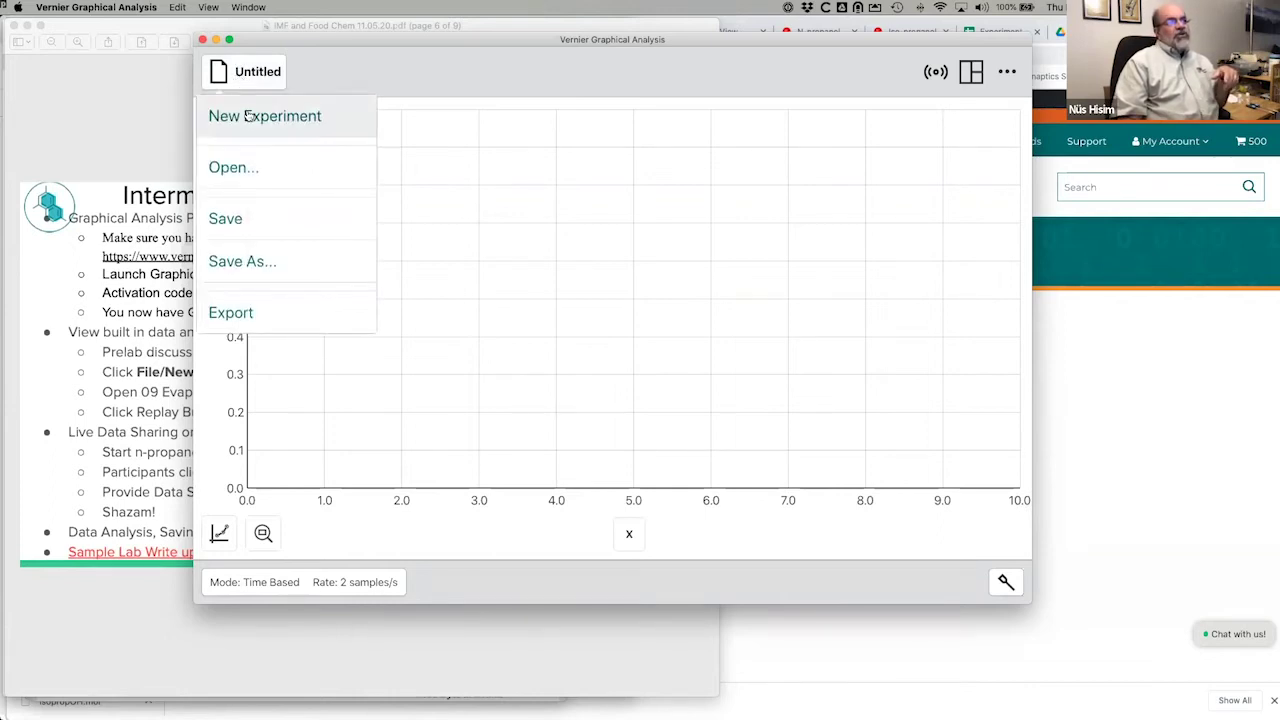
left_click(247, 116)
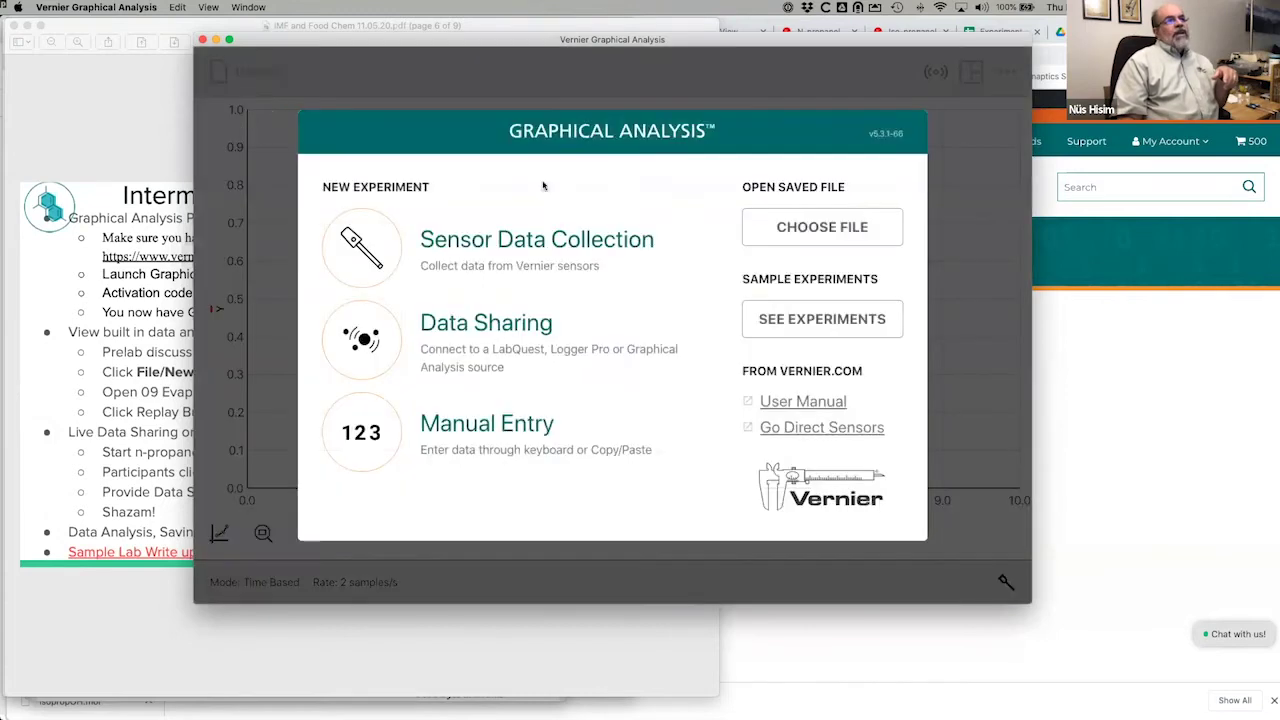
left_click(821, 322)
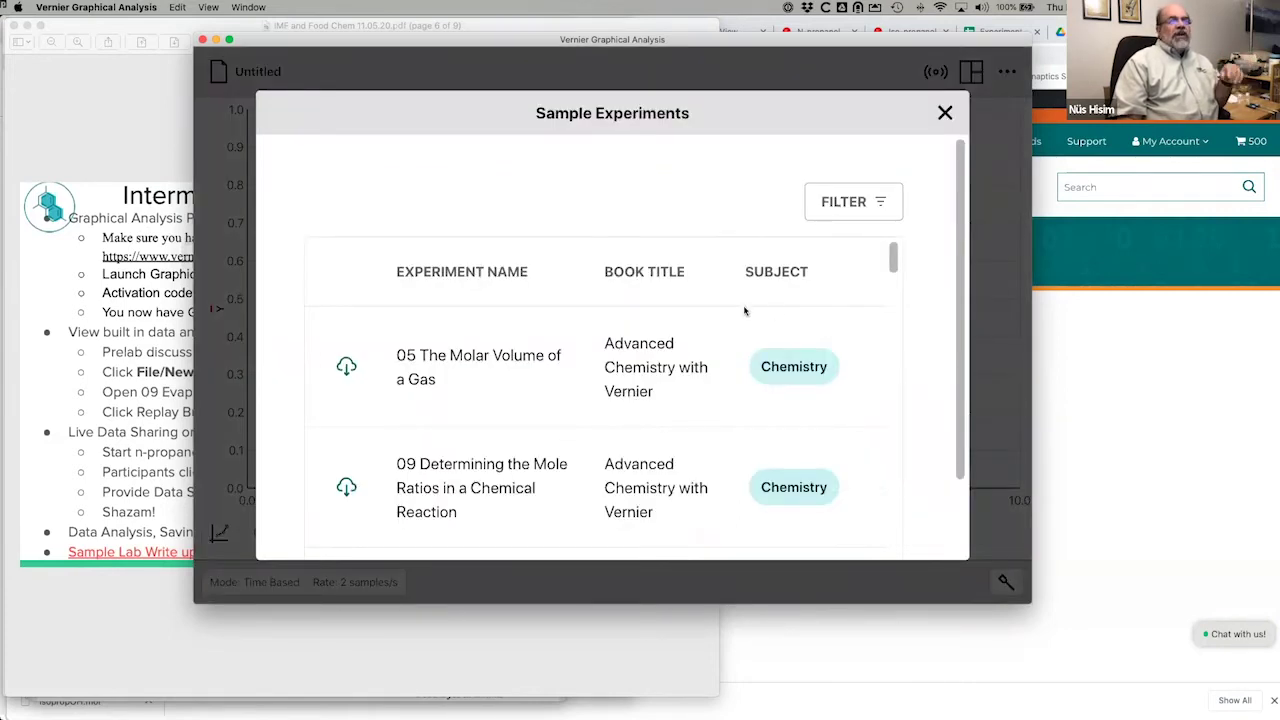
Filter the sample experiments by the Chemistry subject, leaving the book filter at All.
left_click(840, 205)
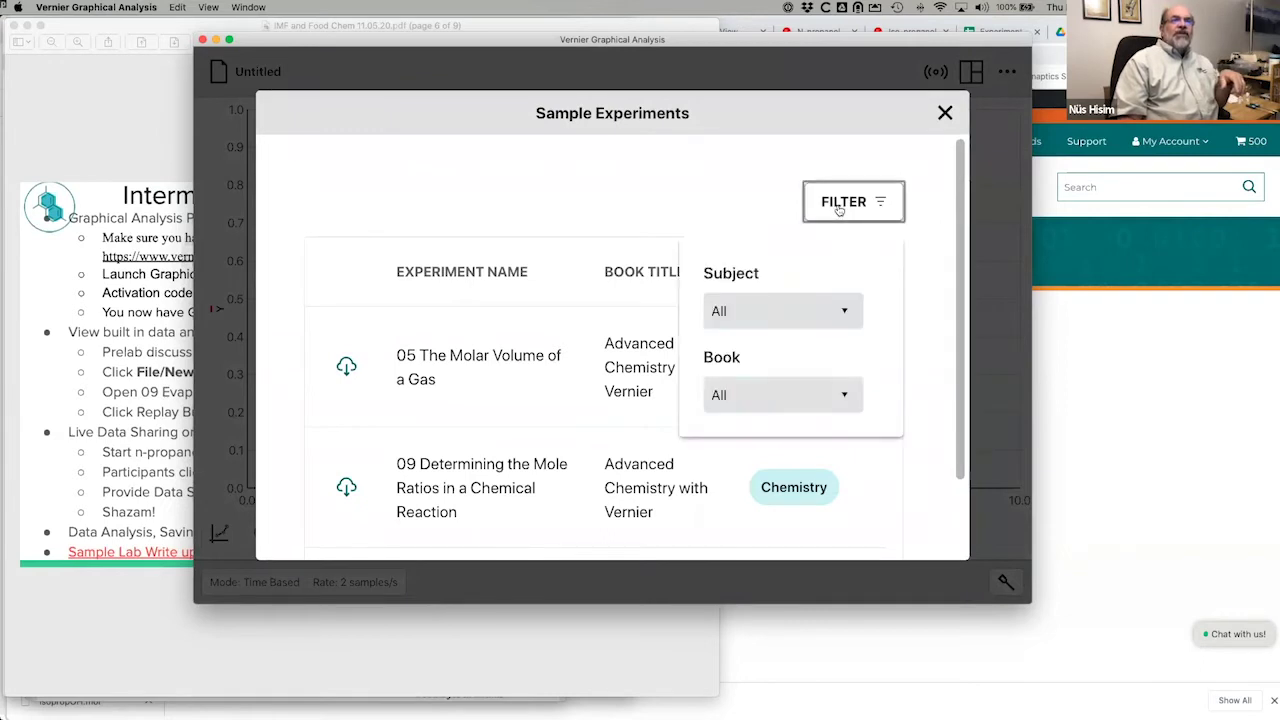
left_click(800, 310)
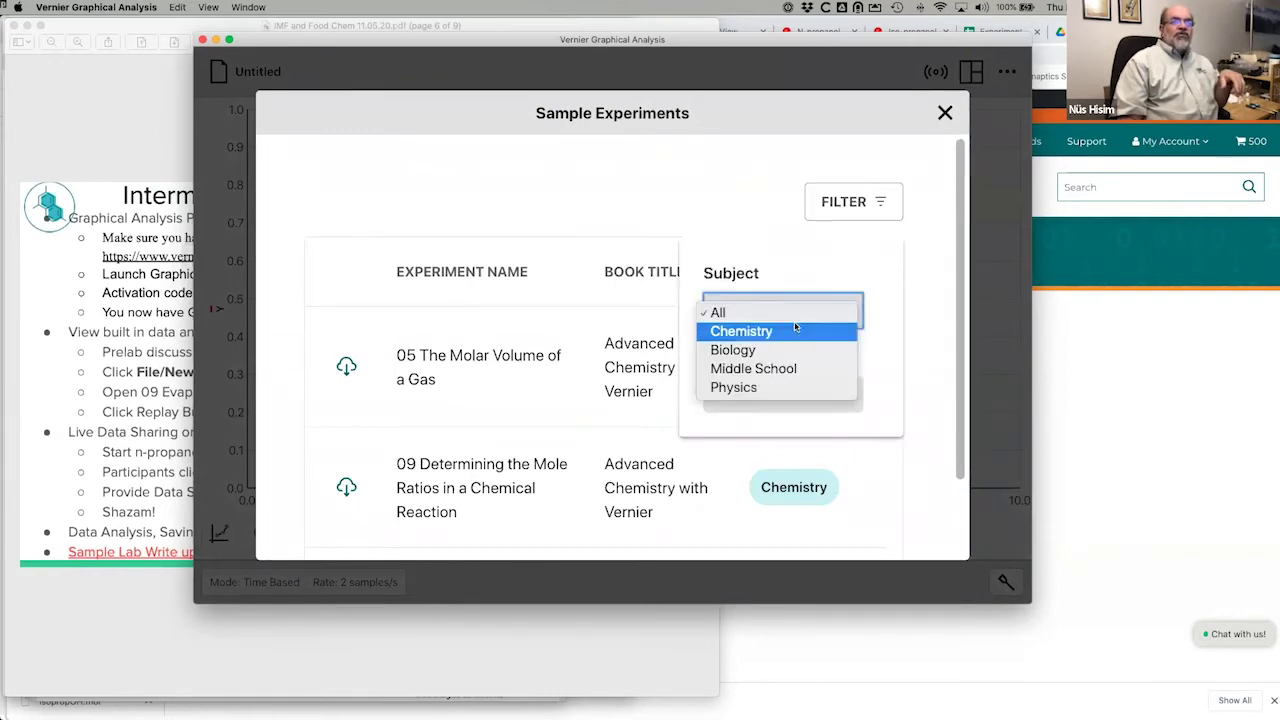
left_click(796, 329)
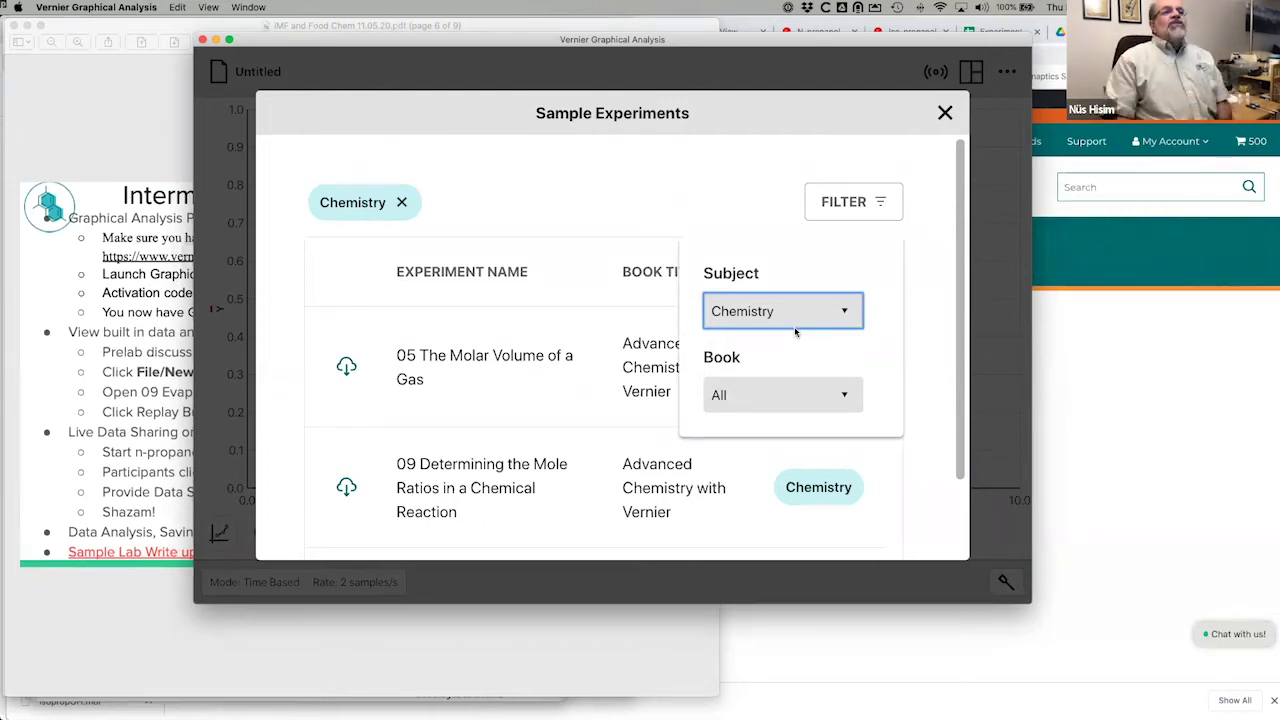
left_click(838, 203)
left_click(829, 209)
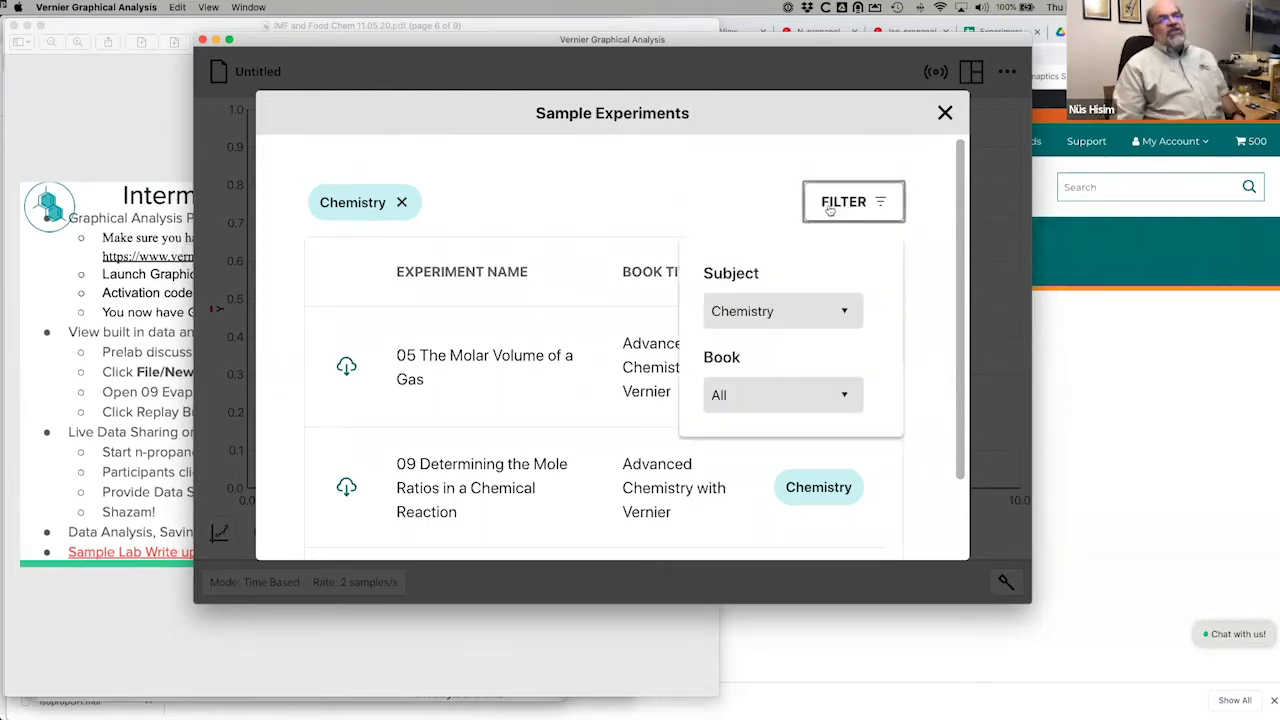
left_click(779, 311)
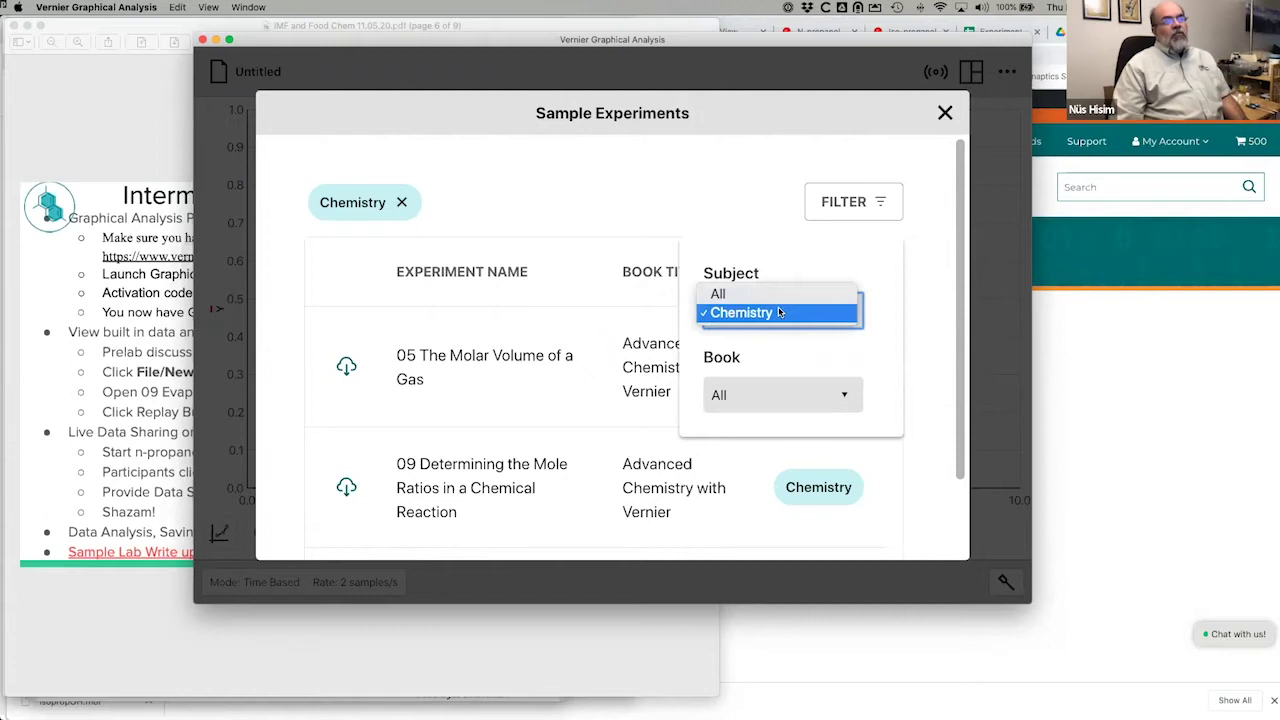
left_click(779, 312)
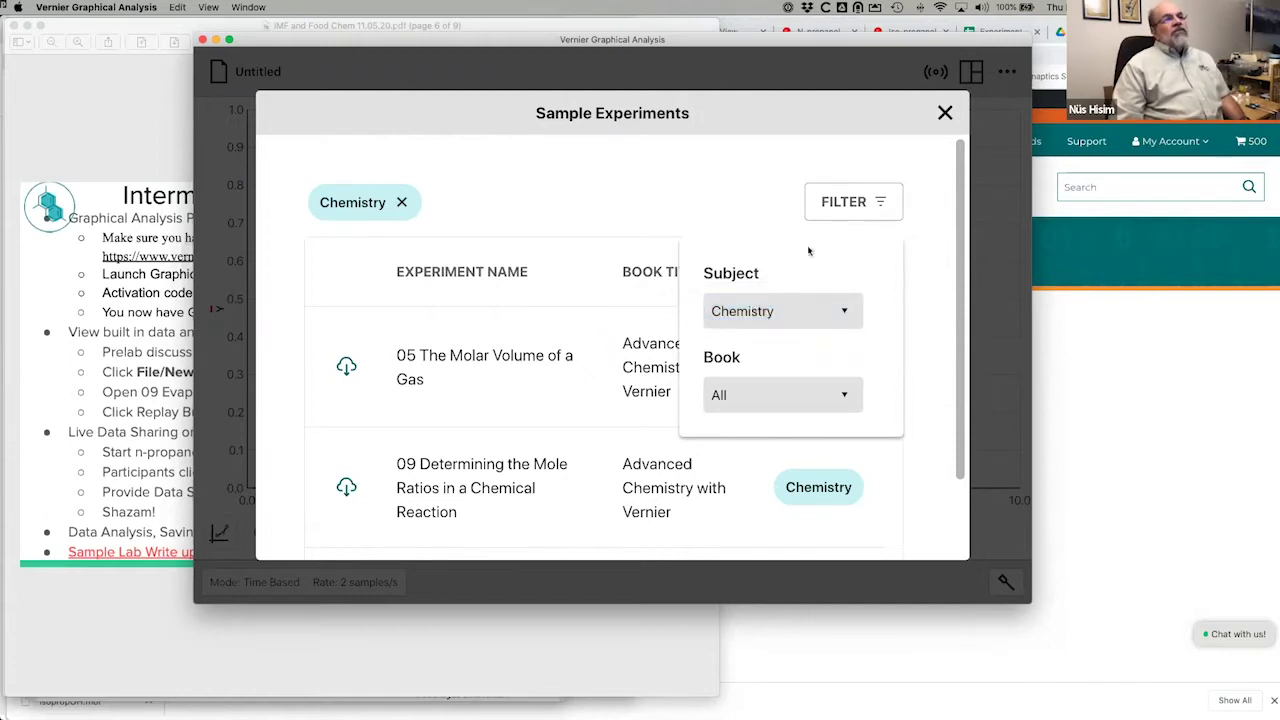
left_click(830, 214)
Look through the chemistry sample experiments from the first entry to the end of the list.
scroll(571, 391, "down", 5)
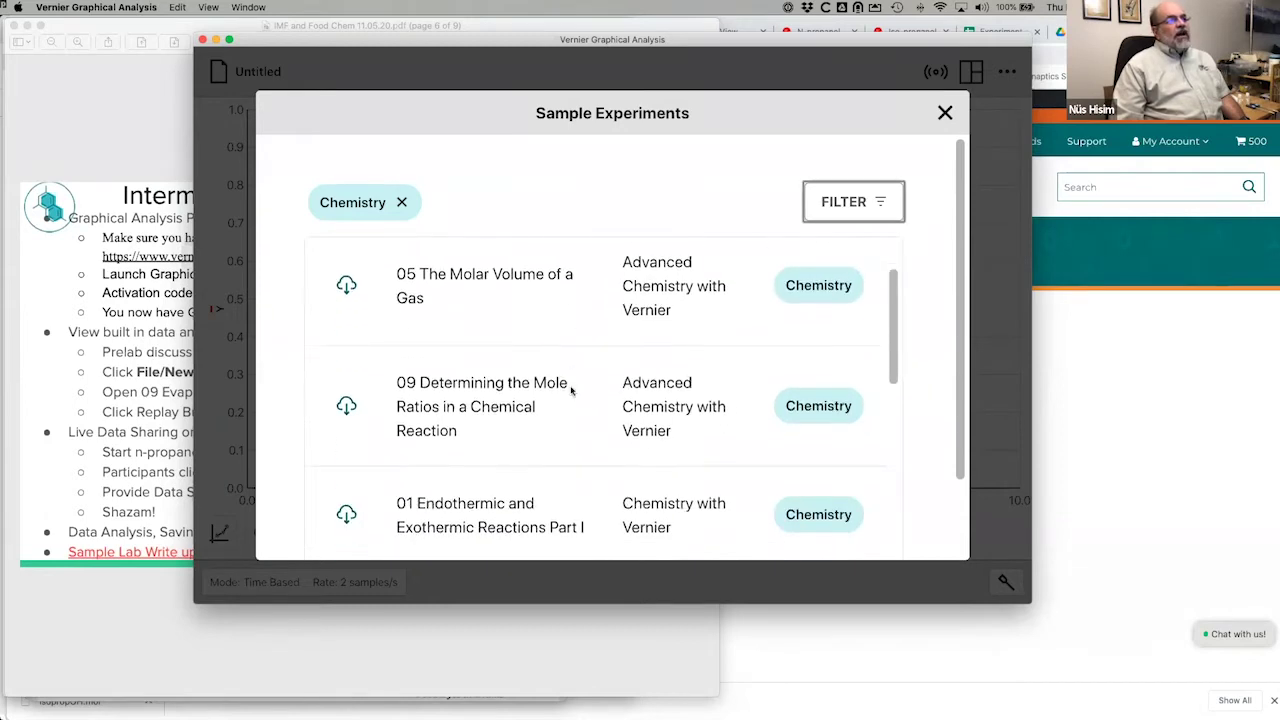
scroll(571, 391, "down", 1)
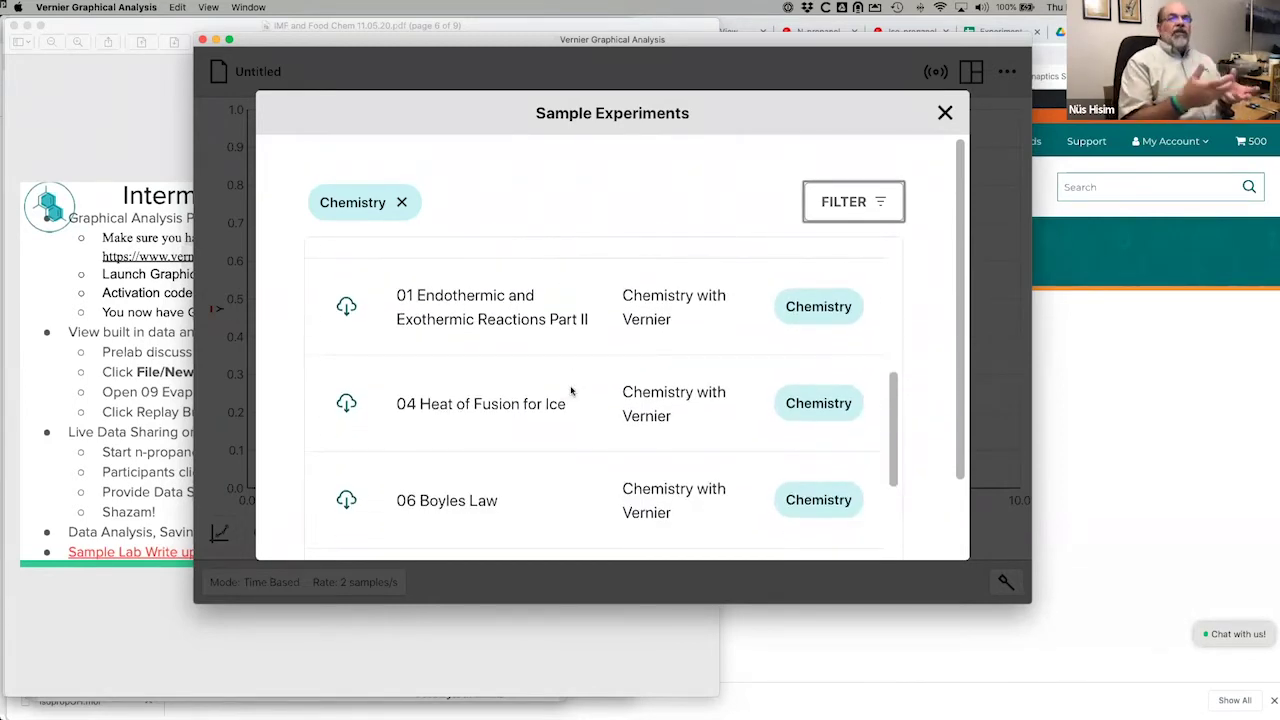
scroll(571, 391, "down", 2)
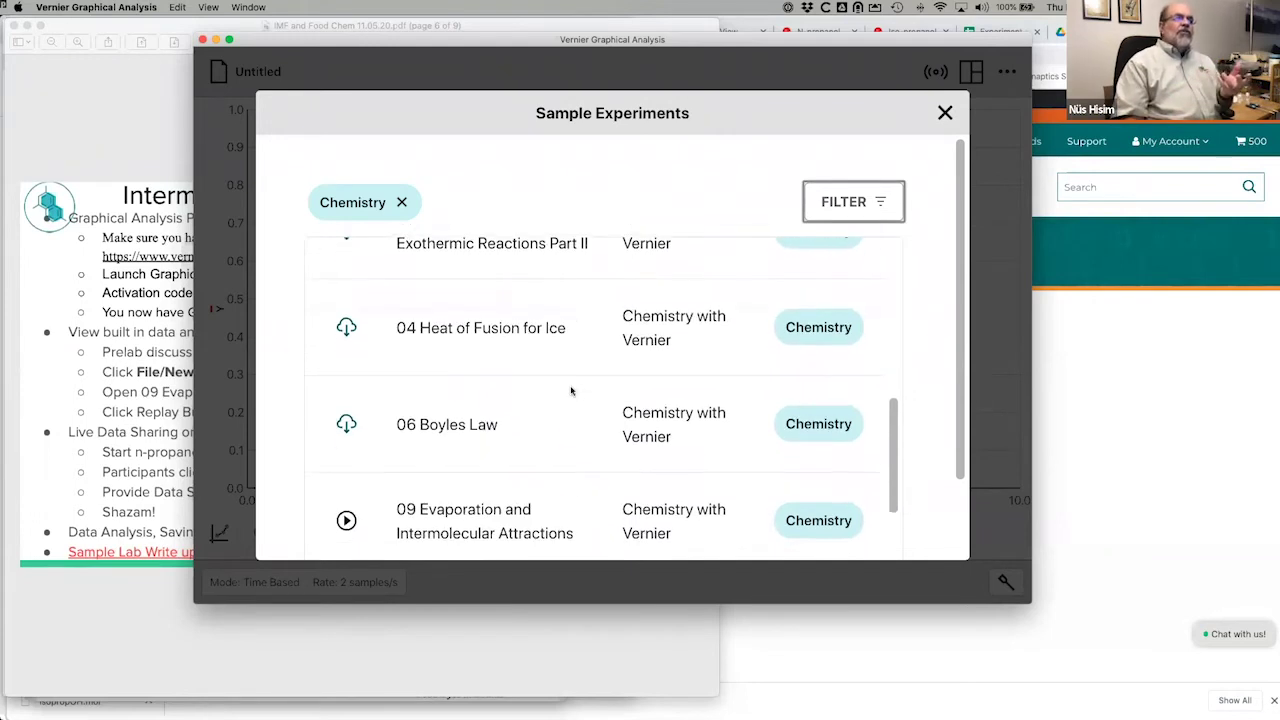
scroll(571, 391, "up", 1)
scroll(571, 391, "down", 3)
scroll(571, 391, "down", 1)
scroll(571, 391, "up", 8)
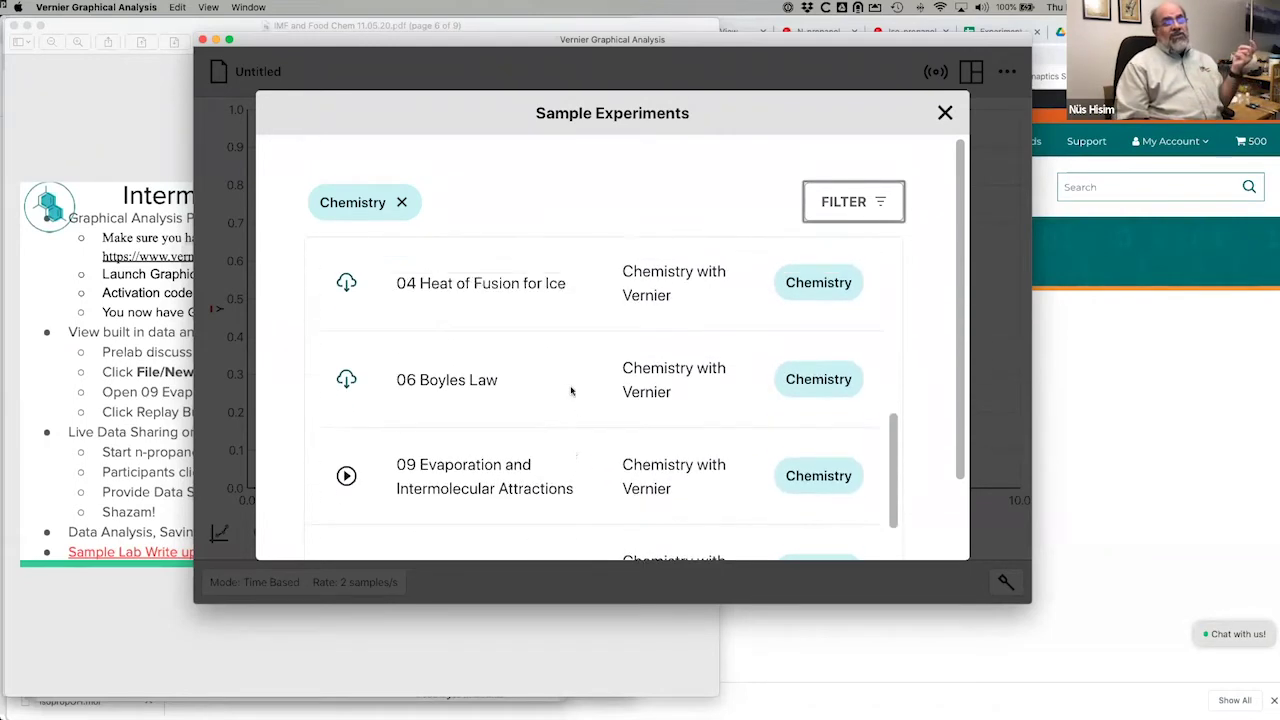
scroll(571, 391, "up", 1)
scroll(571, 391, "down", 2)
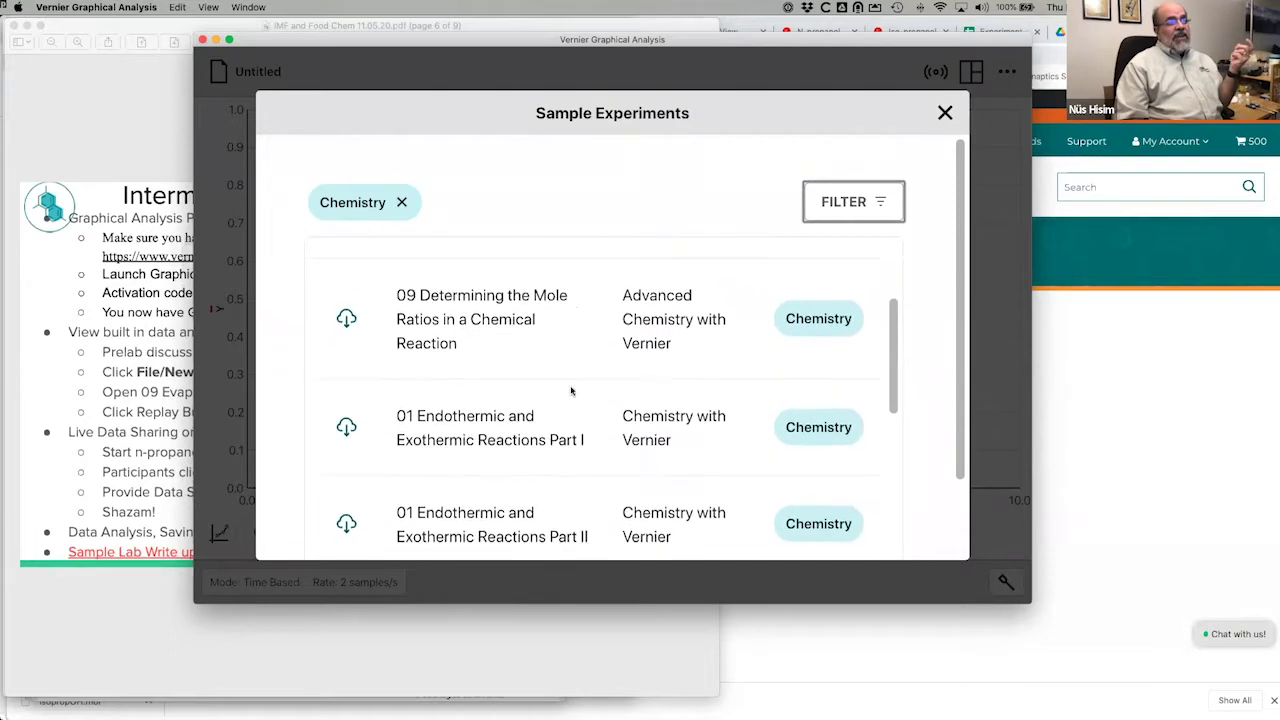
scroll(571, 391, "up", 1)
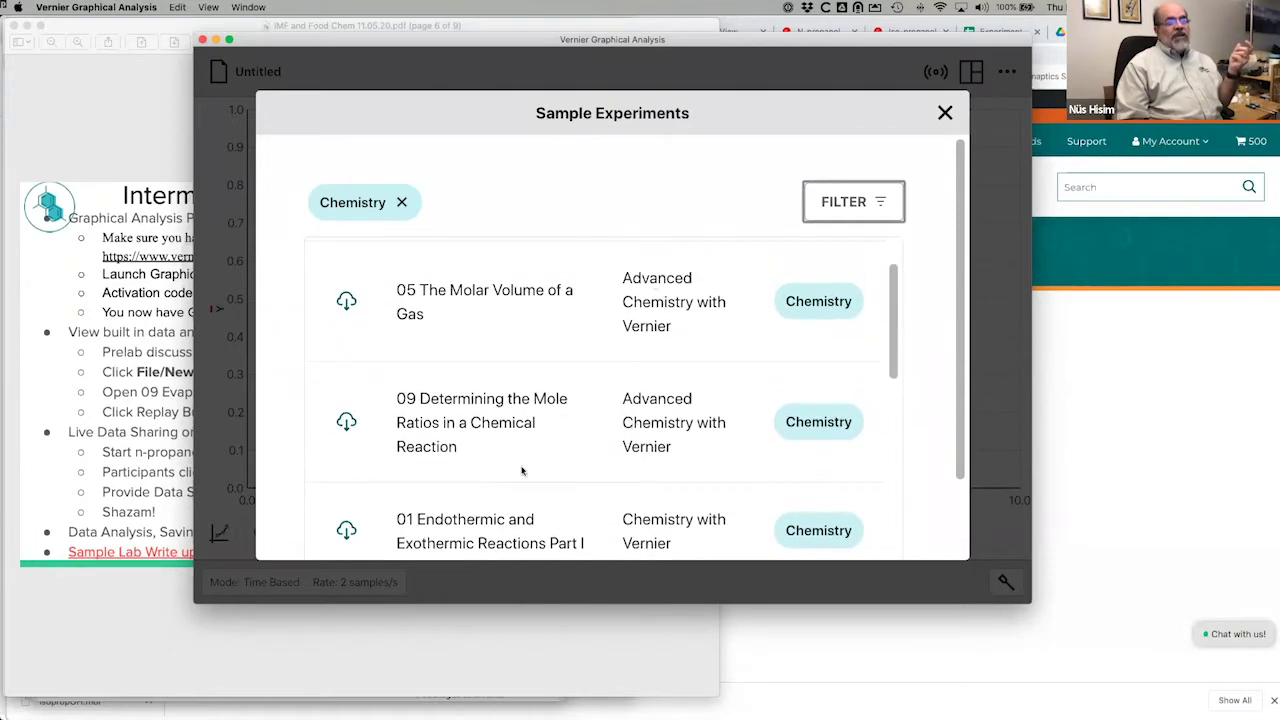
scroll(524, 470, "down", 3)
scroll(578, 477, "down", 5)
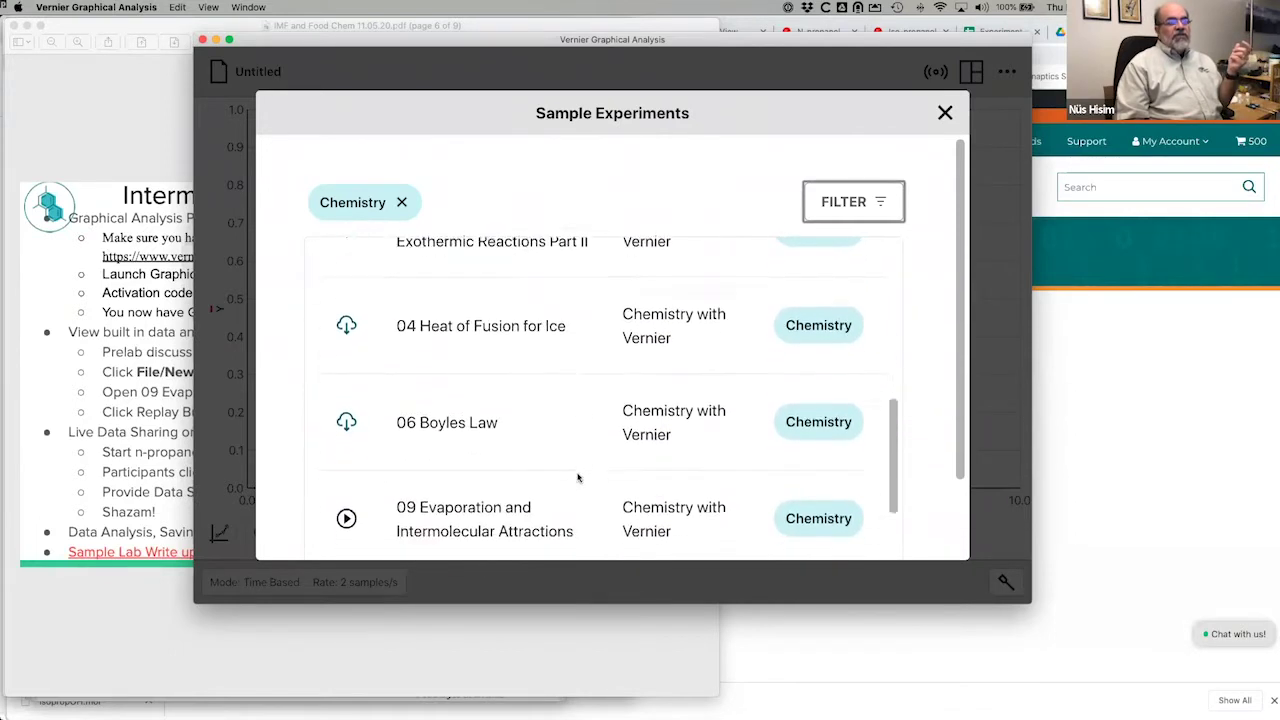
scroll(578, 477, "down", 3)
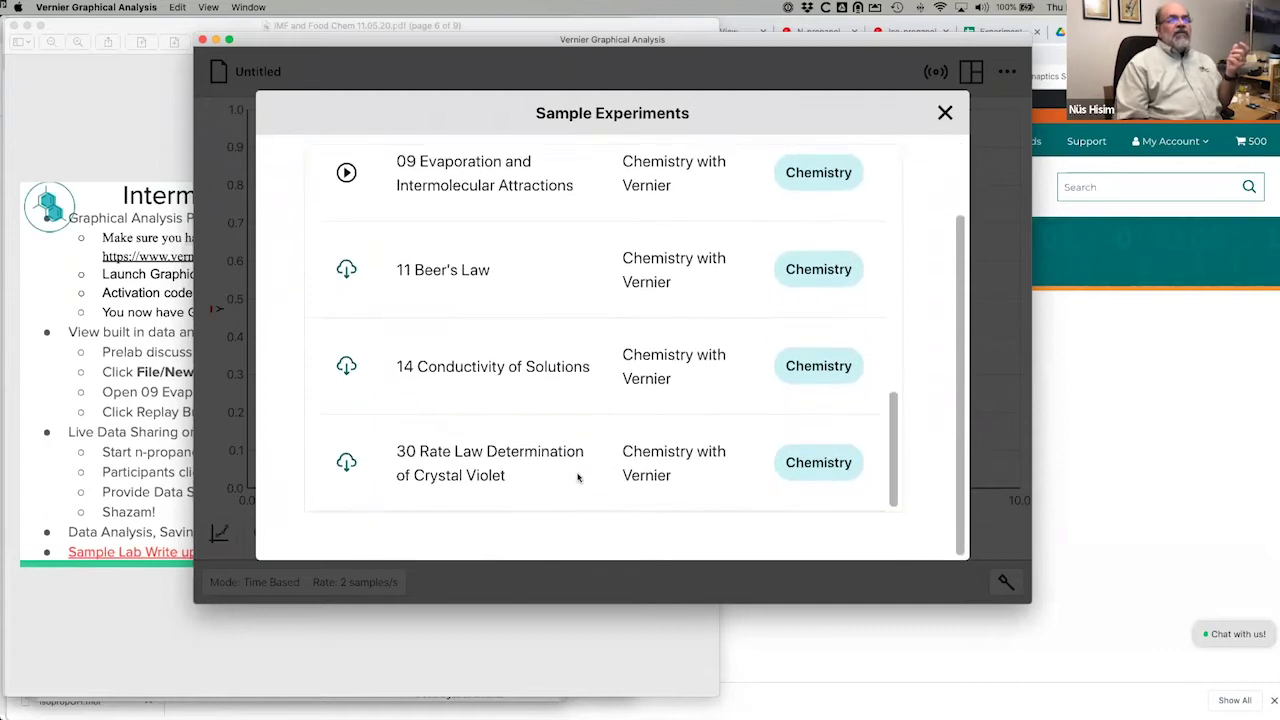
Open the sample experiment 09 Evaporation and Intermolecular Attractions from Chemistry with Vernier.
scroll(578, 477, "up", 5)
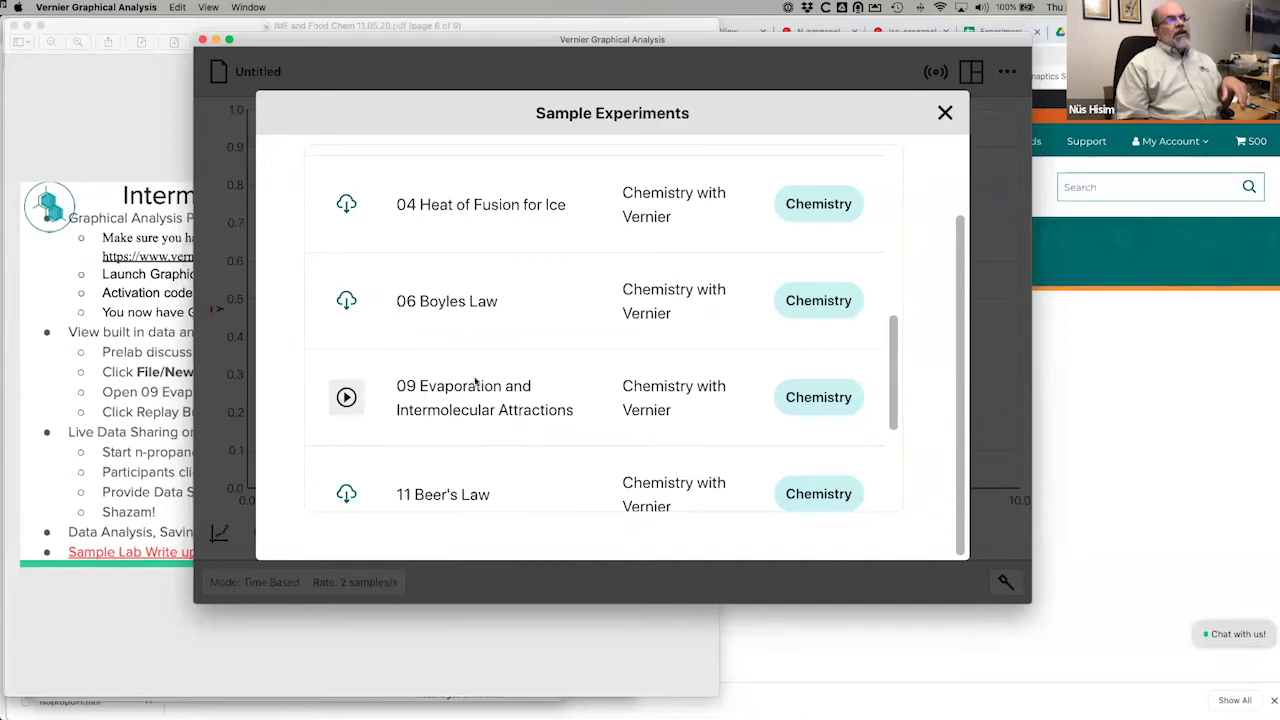
scroll(487, 383, "up", 5)
scroll(487, 383, "down", 4)
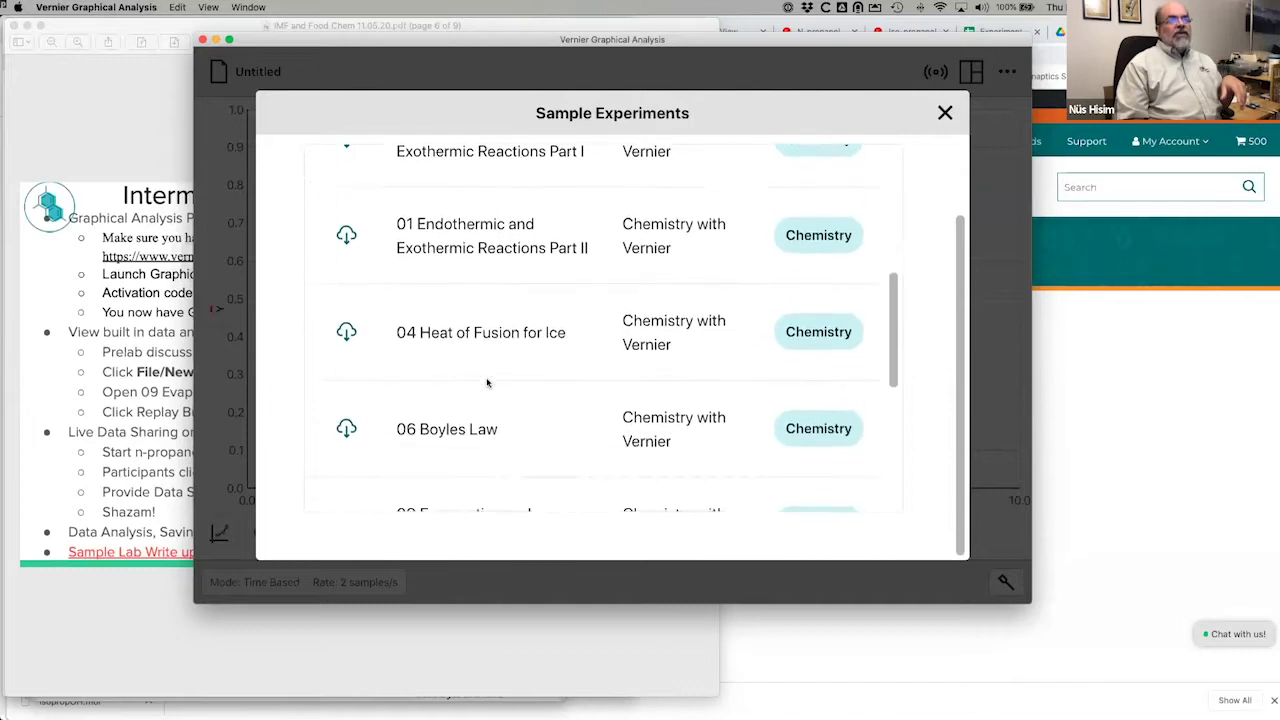
scroll(487, 383, "down", 2)
scroll(486, 380, "down", 1)
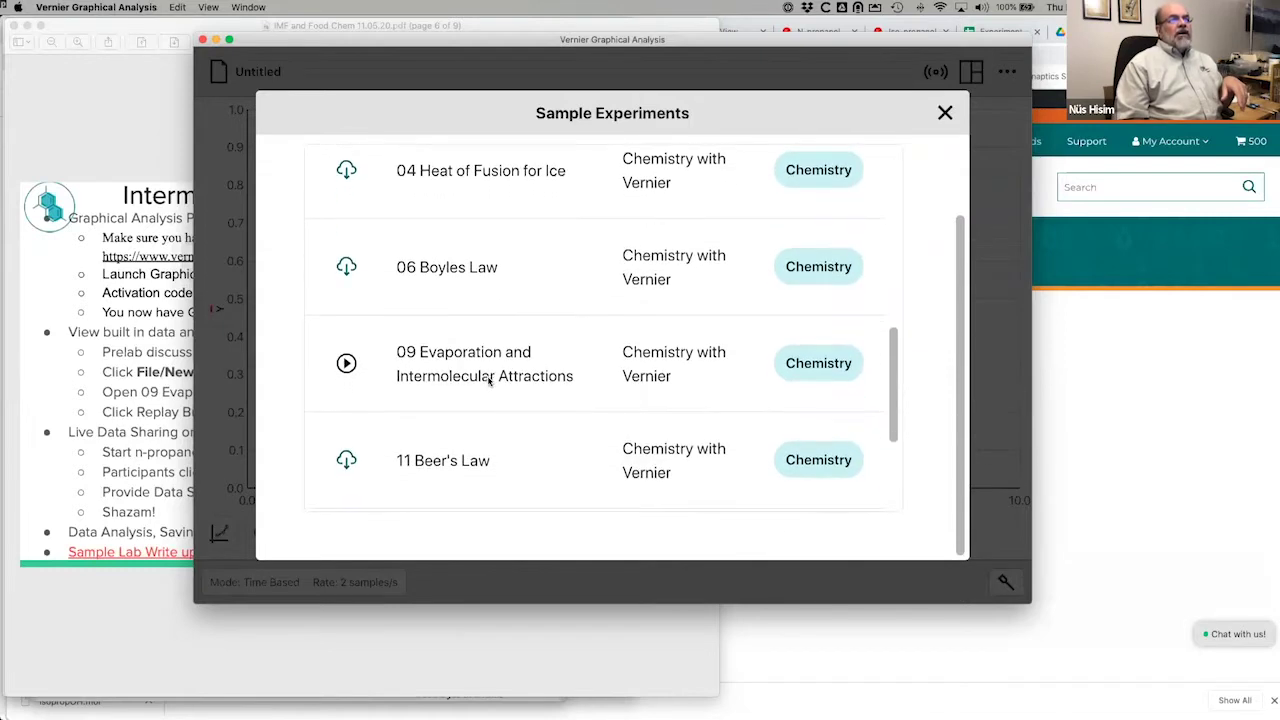
left_click(346, 364)
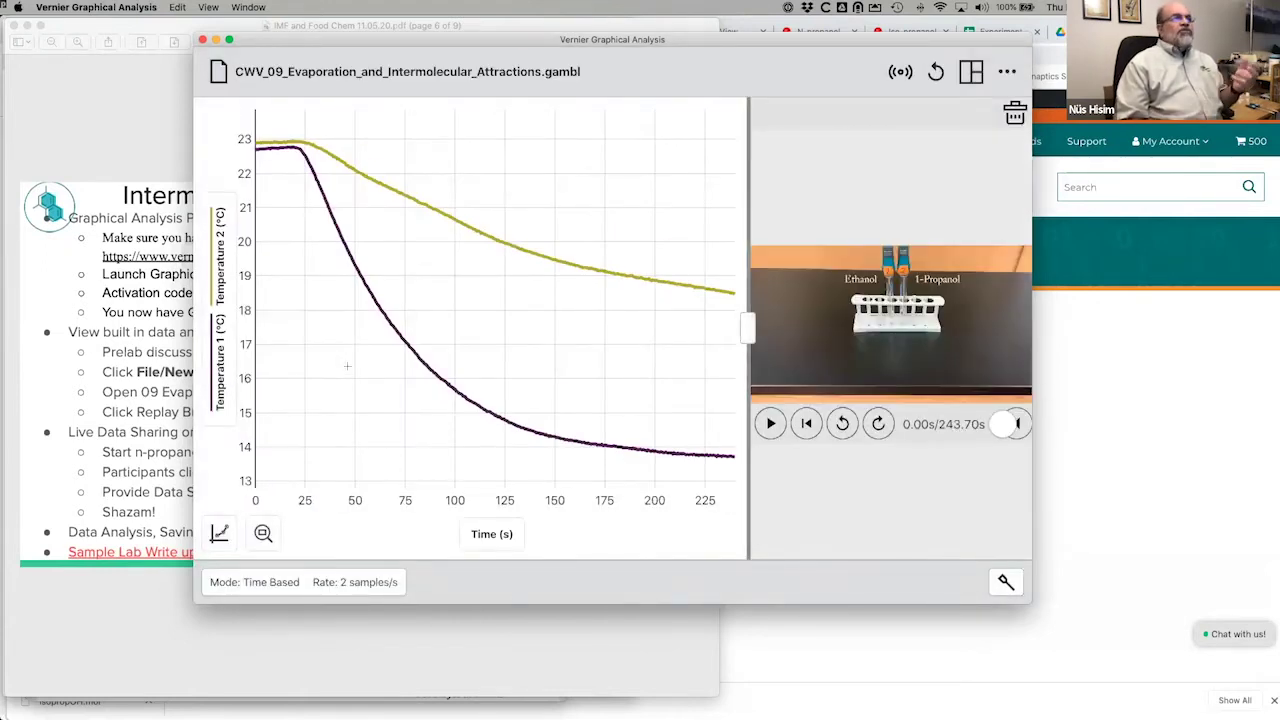
Reposition and enlarge the experiment window, and replay the Ethanol and 1-Propanol temperature data together with the video.
left_click_drag(506, 42, 439, 44)
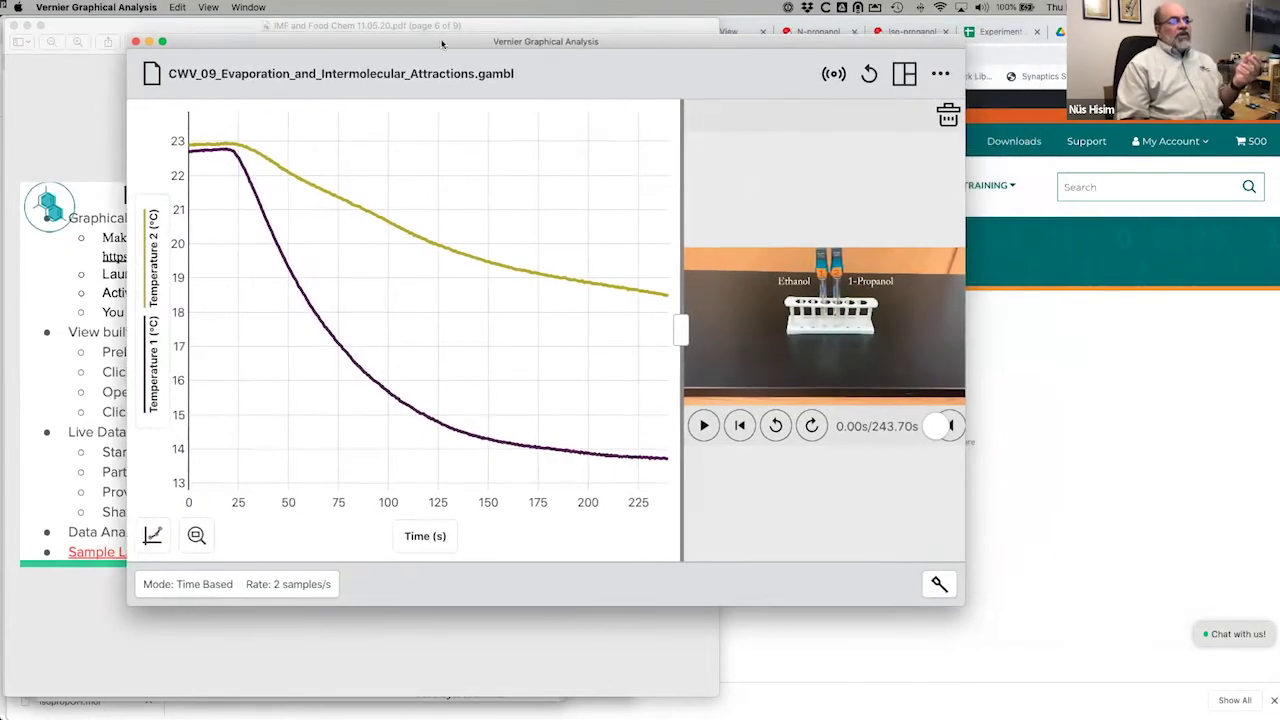
left_click_drag(964, 606, 1067, 652)
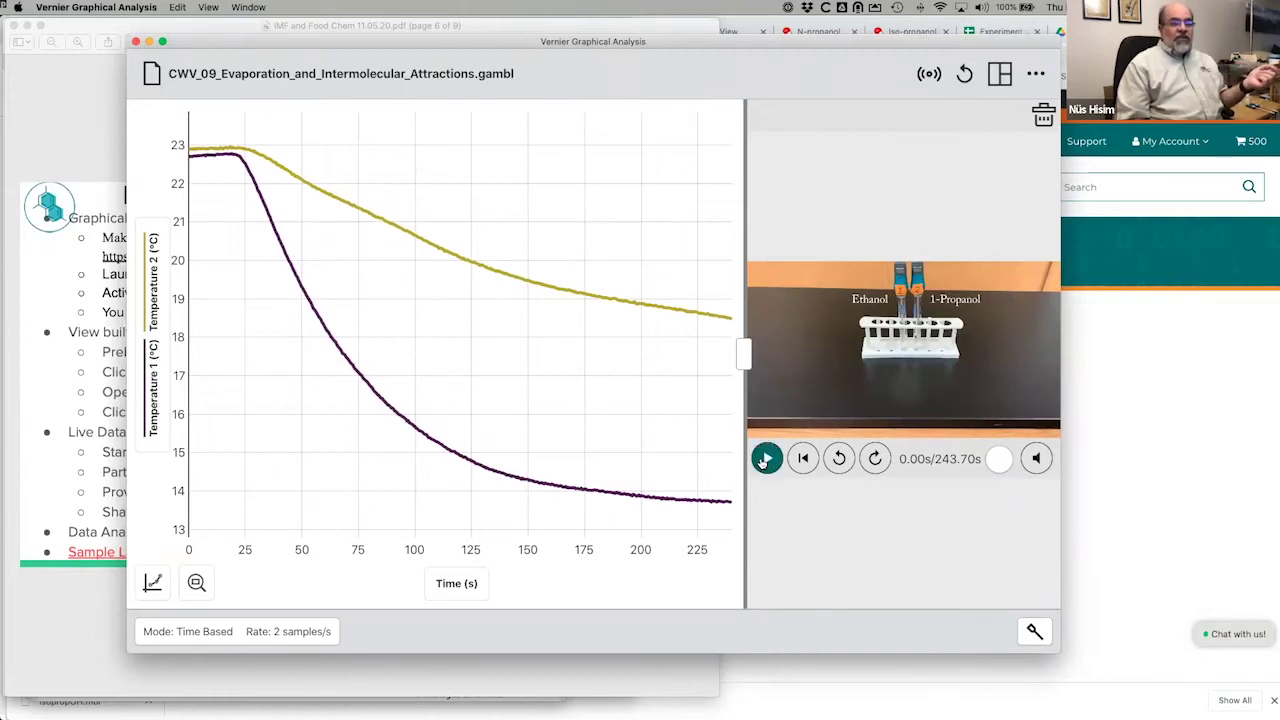
left_click(965, 82)
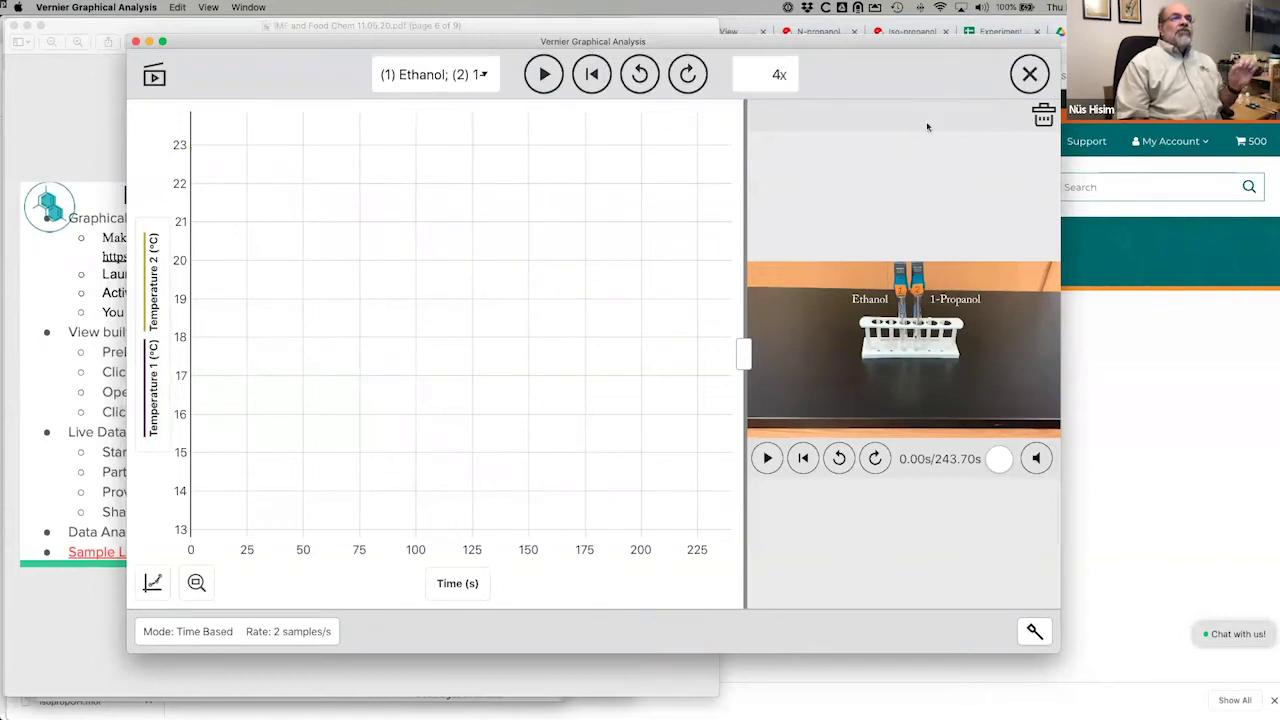
left_click(546, 76)
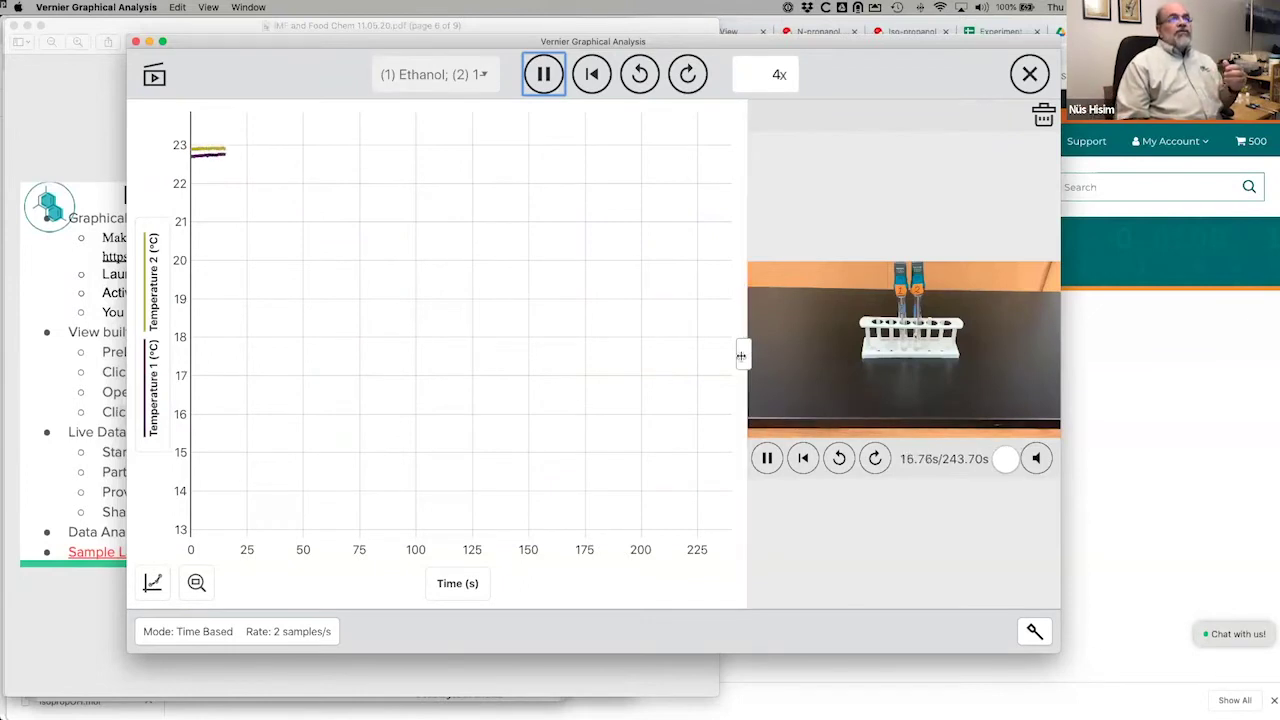
Widen the video area by narrowing the temperature graph beside it.
left_click_drag(743, 353, 690, 353)
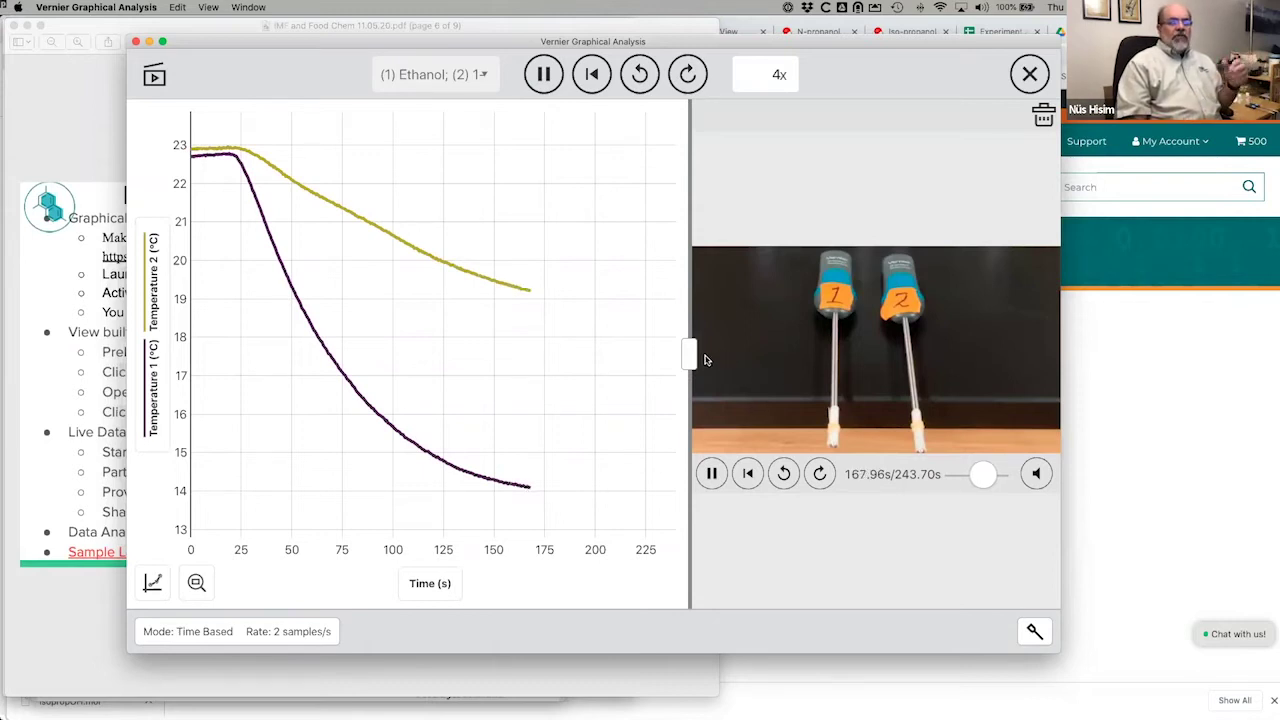
left_click_drag(689, 355, 621, 365)
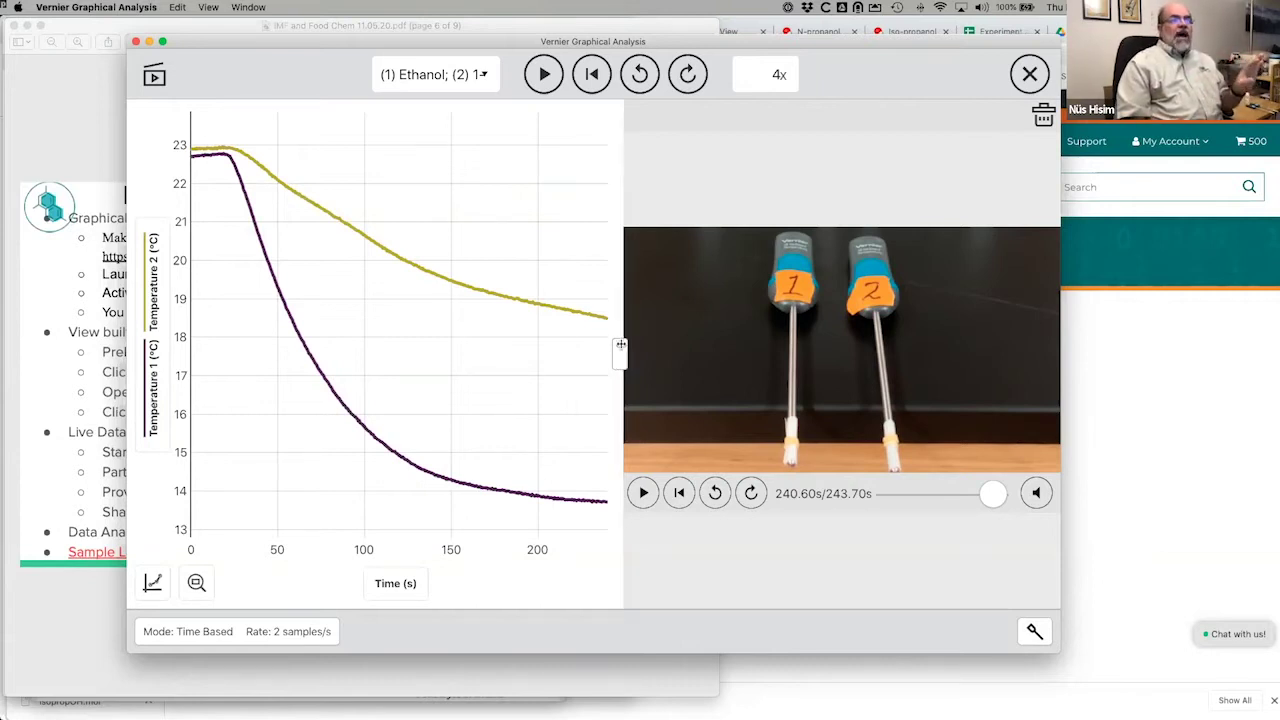
mouse_move(620, 351)
left_mouse_down()
mouse_move(598, 351)
mouse_move(610, 349)
left_mouse_up()
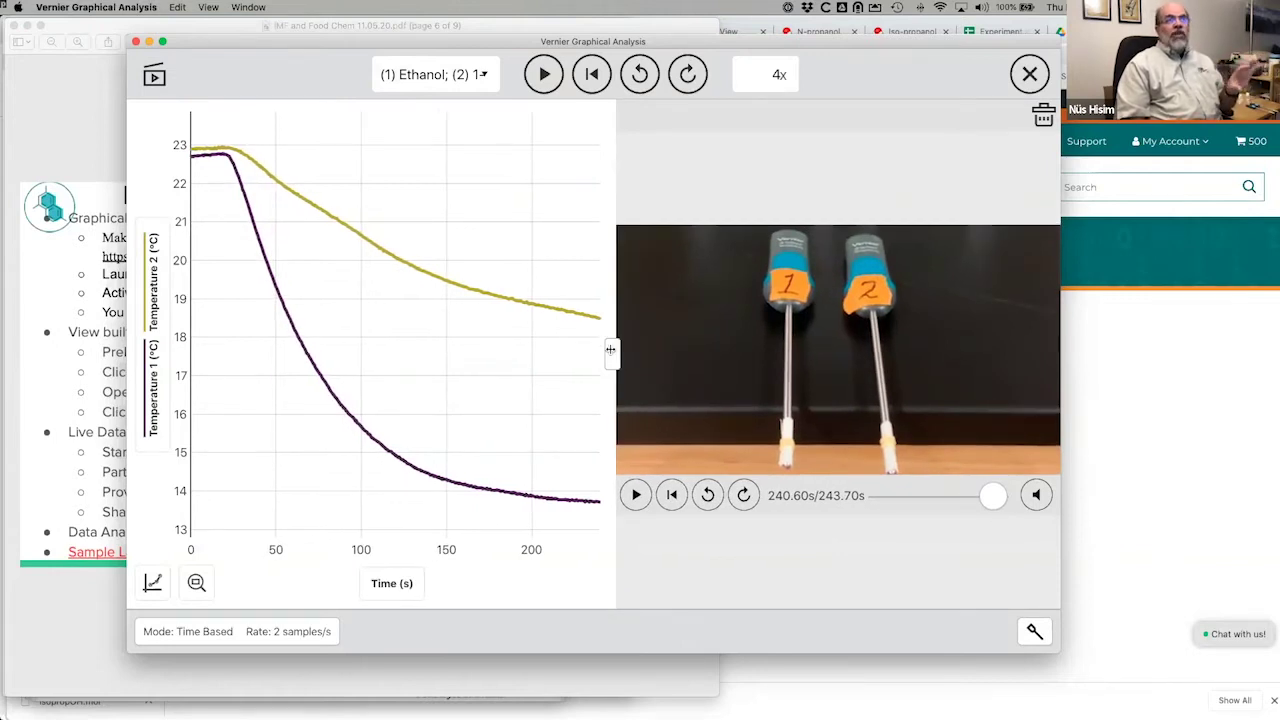
Switch to the Google Drive workshop folder in Chrome and select CWV 09 Evaporation of Alcohols.pdf.
left_click(1127, 381)
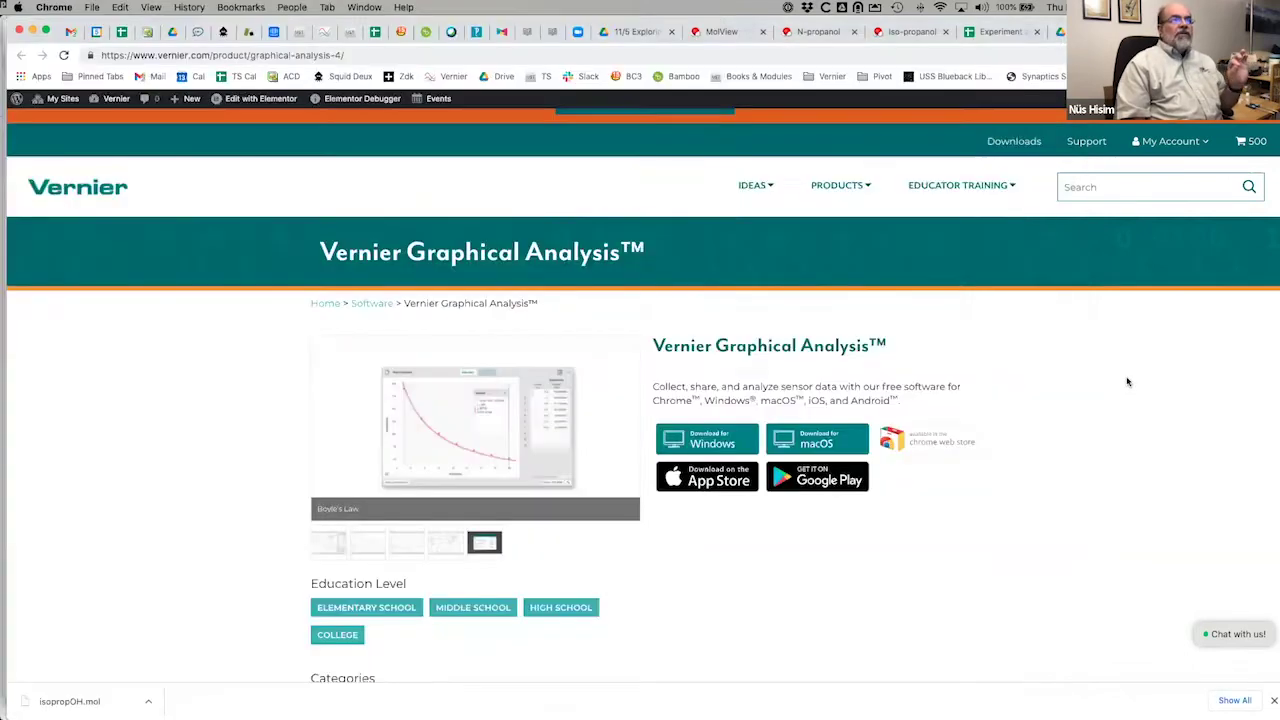
left_click(637, 32)
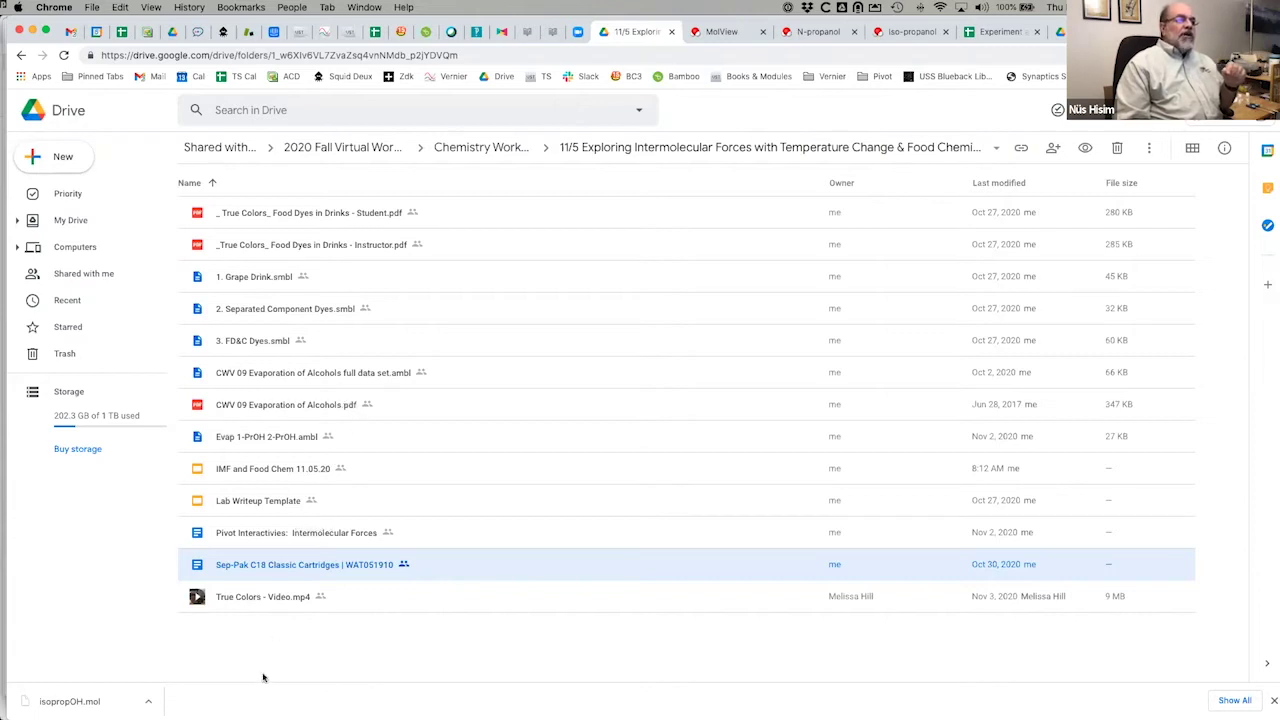
mouse_move(262, 712)
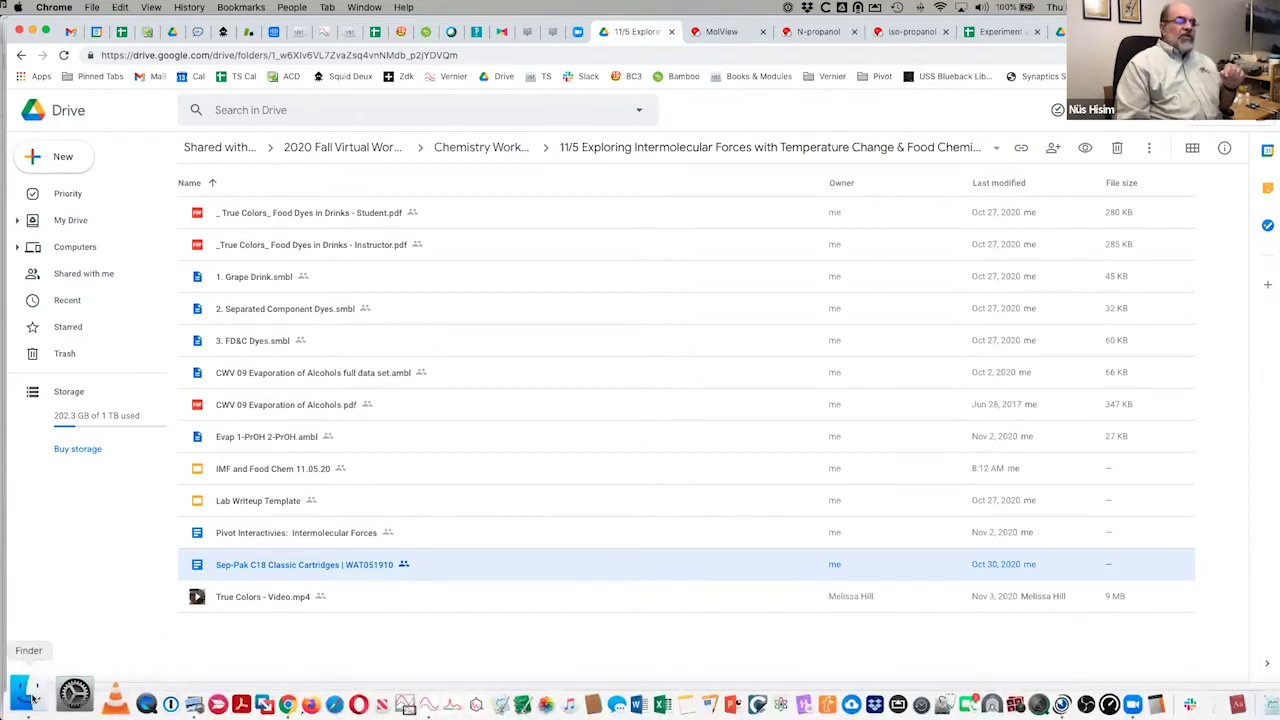
left_click(268, 408)
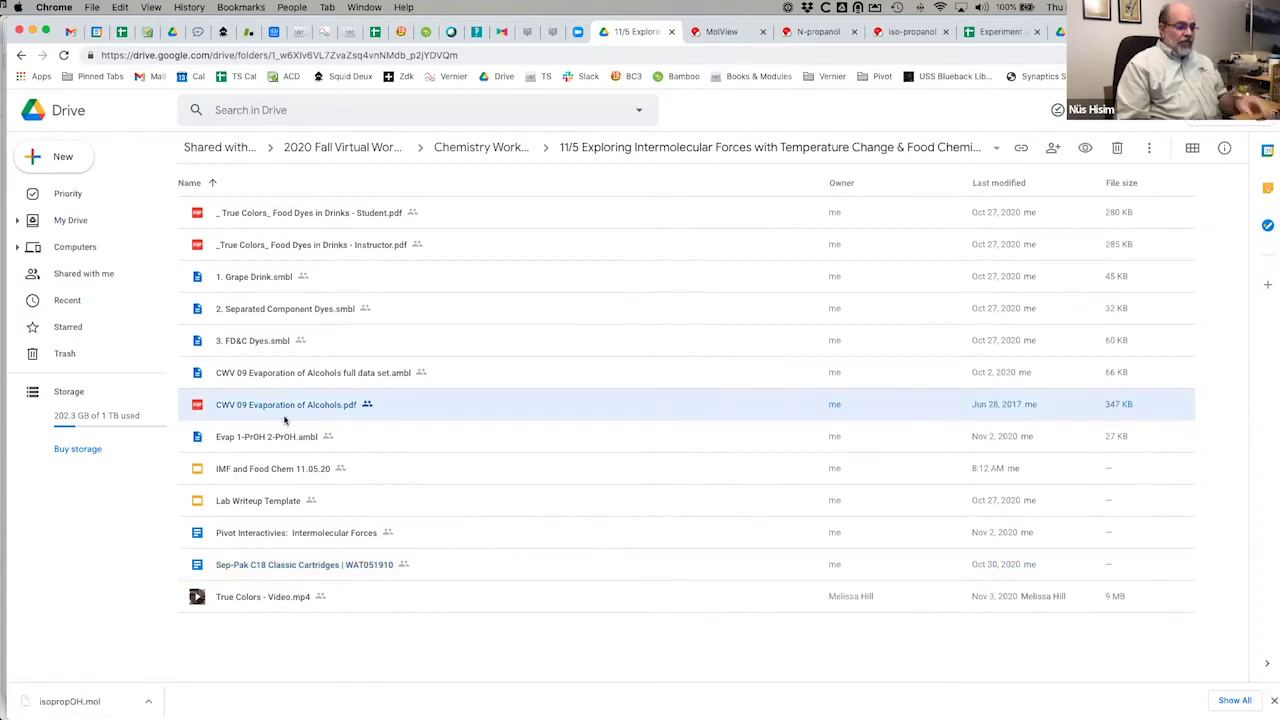
Switch to Preview and read through the introduction, objectives, materials and procedure pages of CWV 09 Evaporation of Alcohols.pdf.
key("super+Tab")
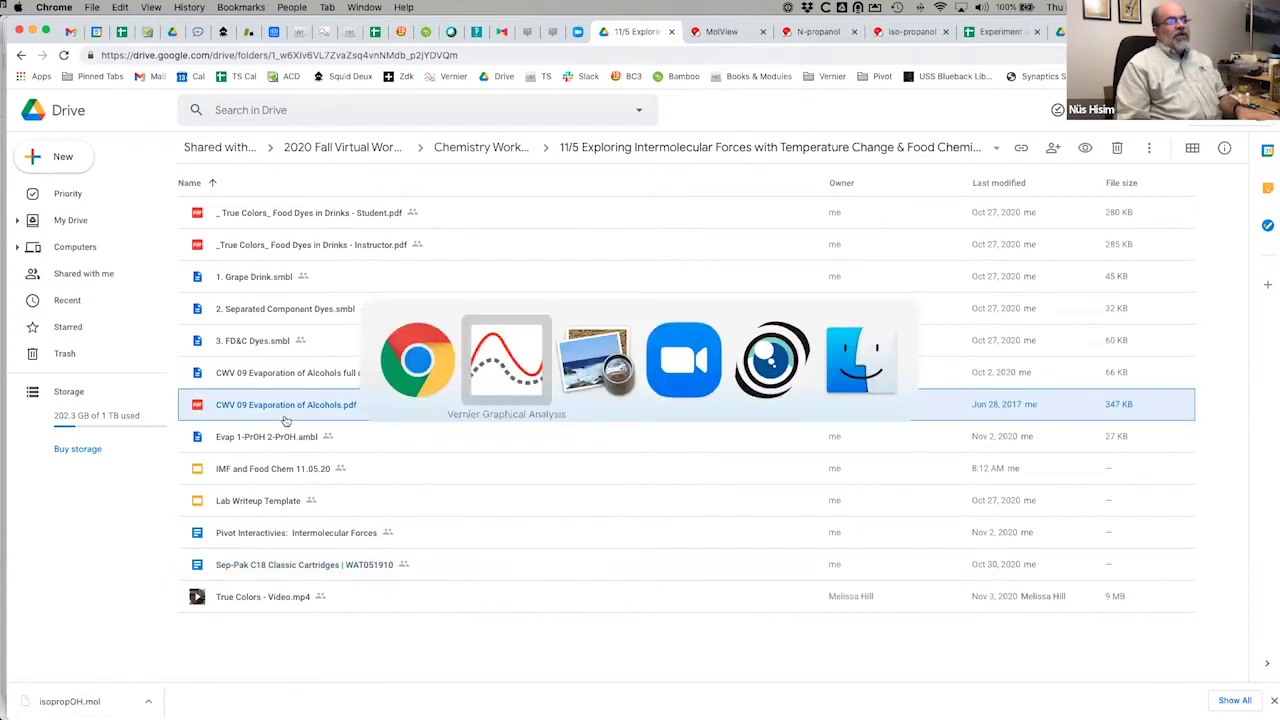
key("super+Tab")
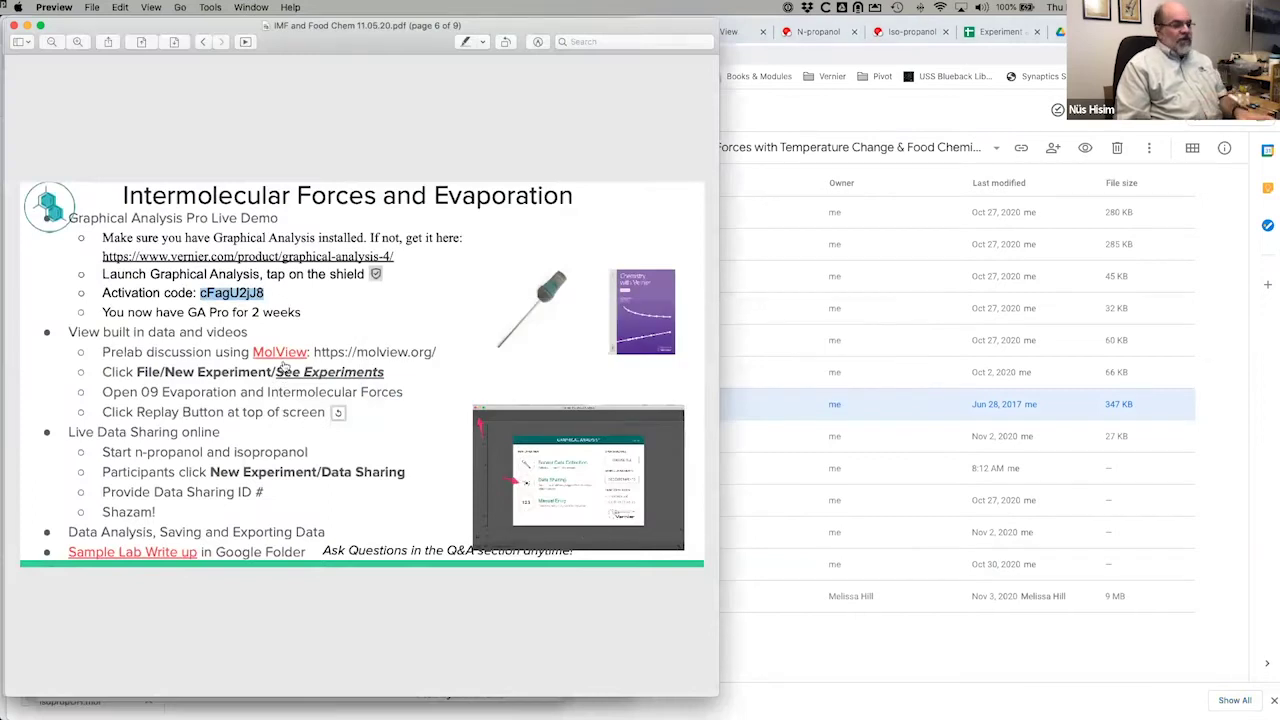
scroll(283, 352, "up", 10)
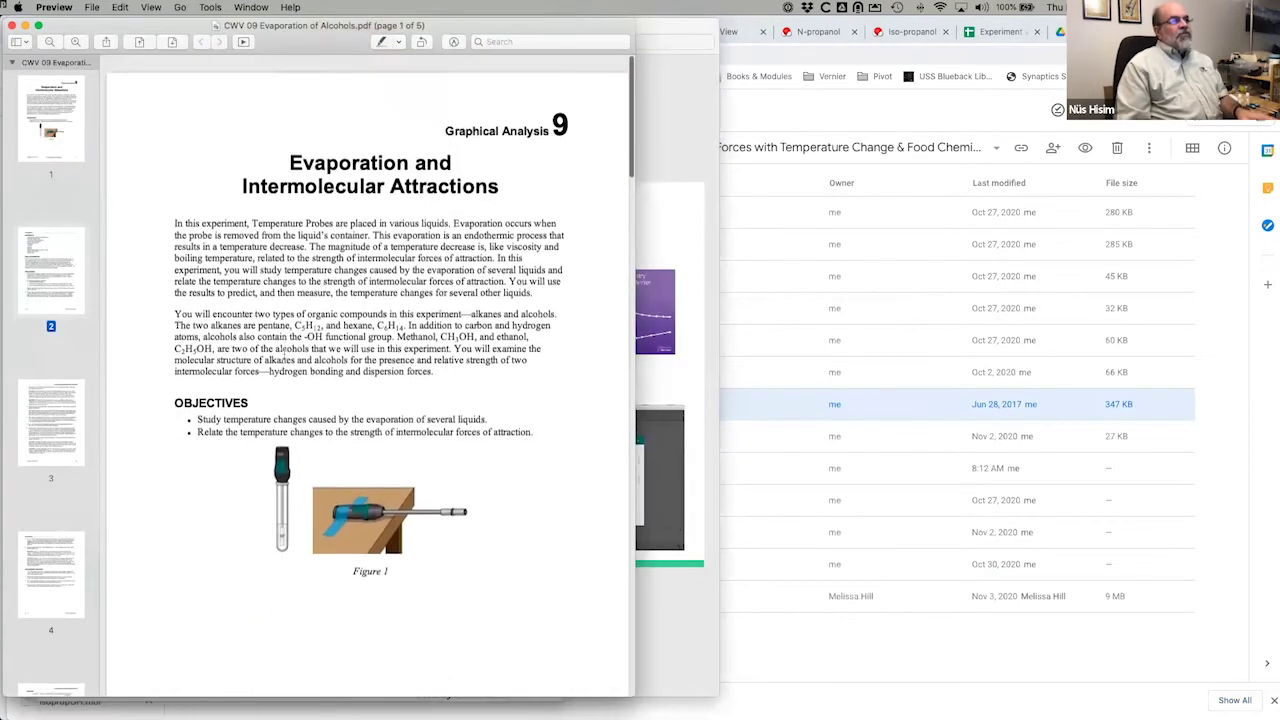
scroll(283, 353, "down", 5)
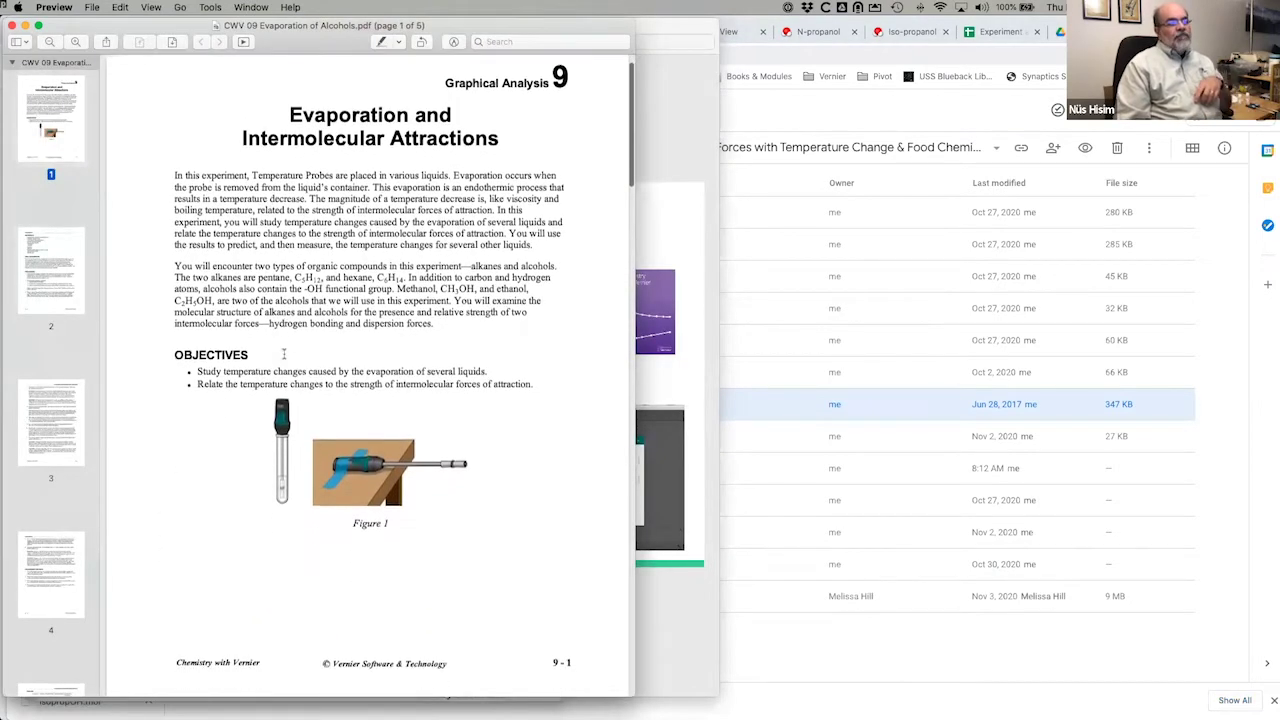
scroll(283, 353, "down", 10)
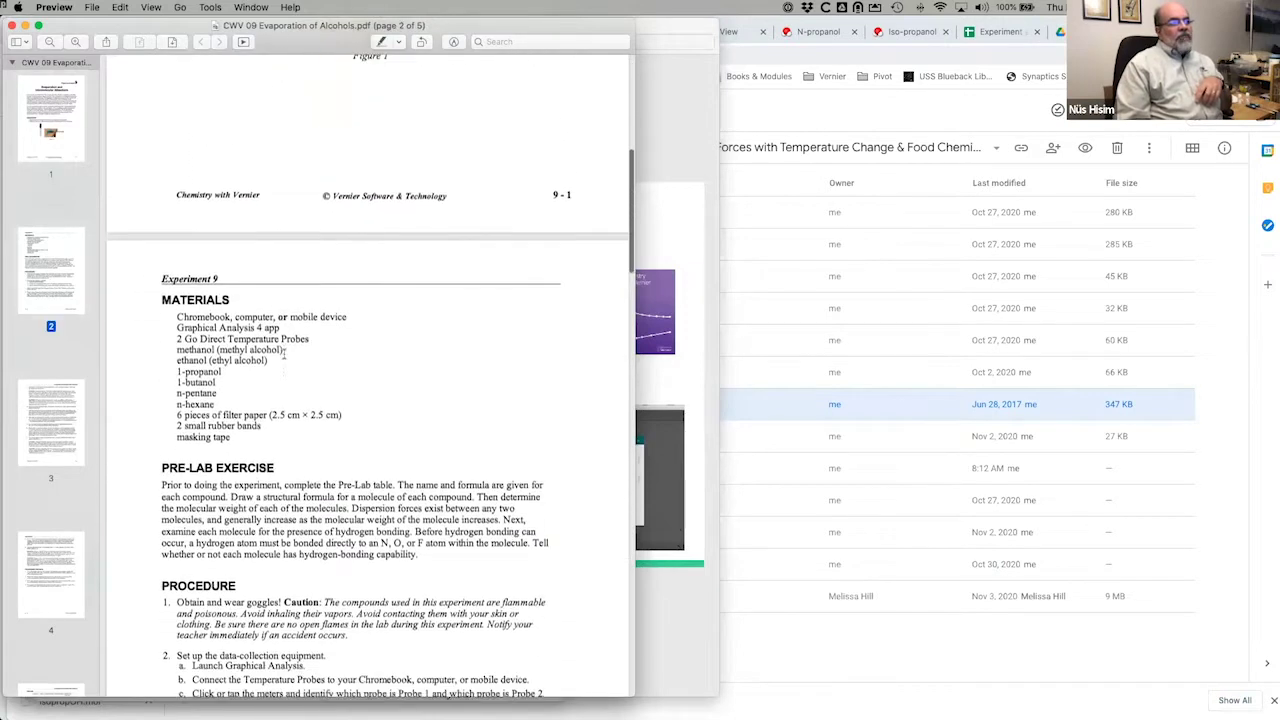
scroll(283, 353, "down", 12)
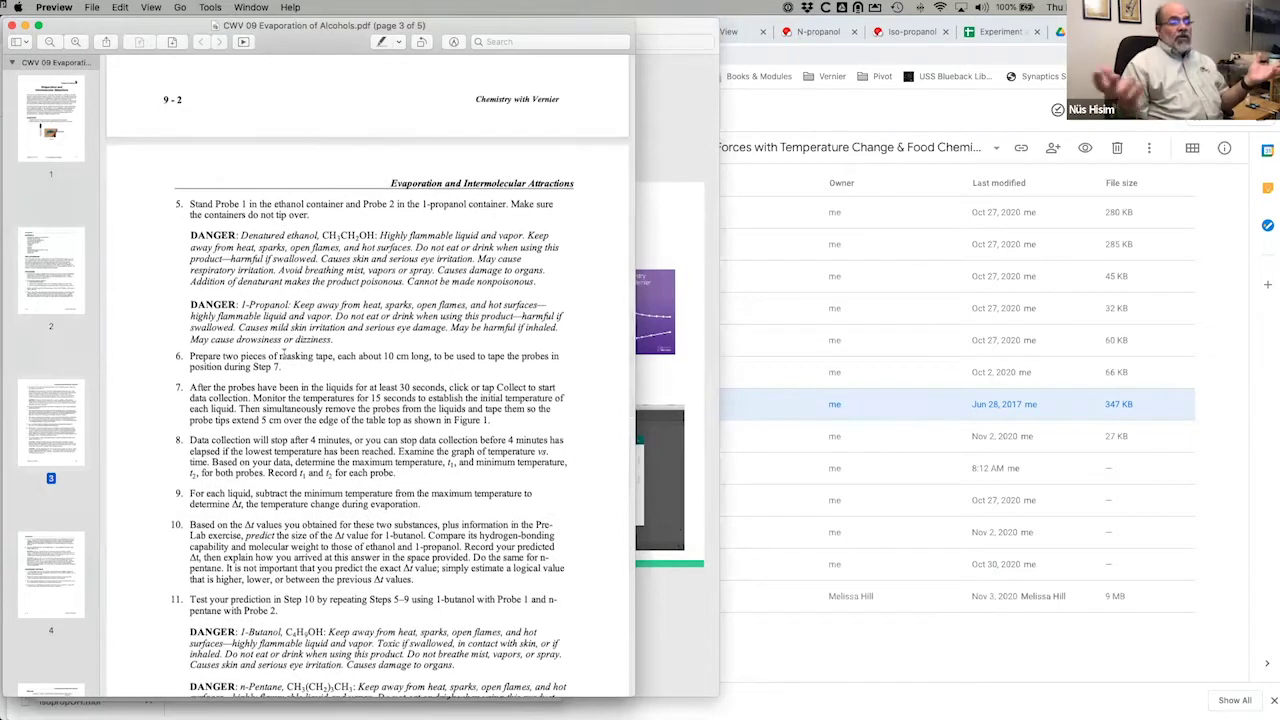
scroll(283, 353, "up", 10)
scroll(283, 353, "up", 10)
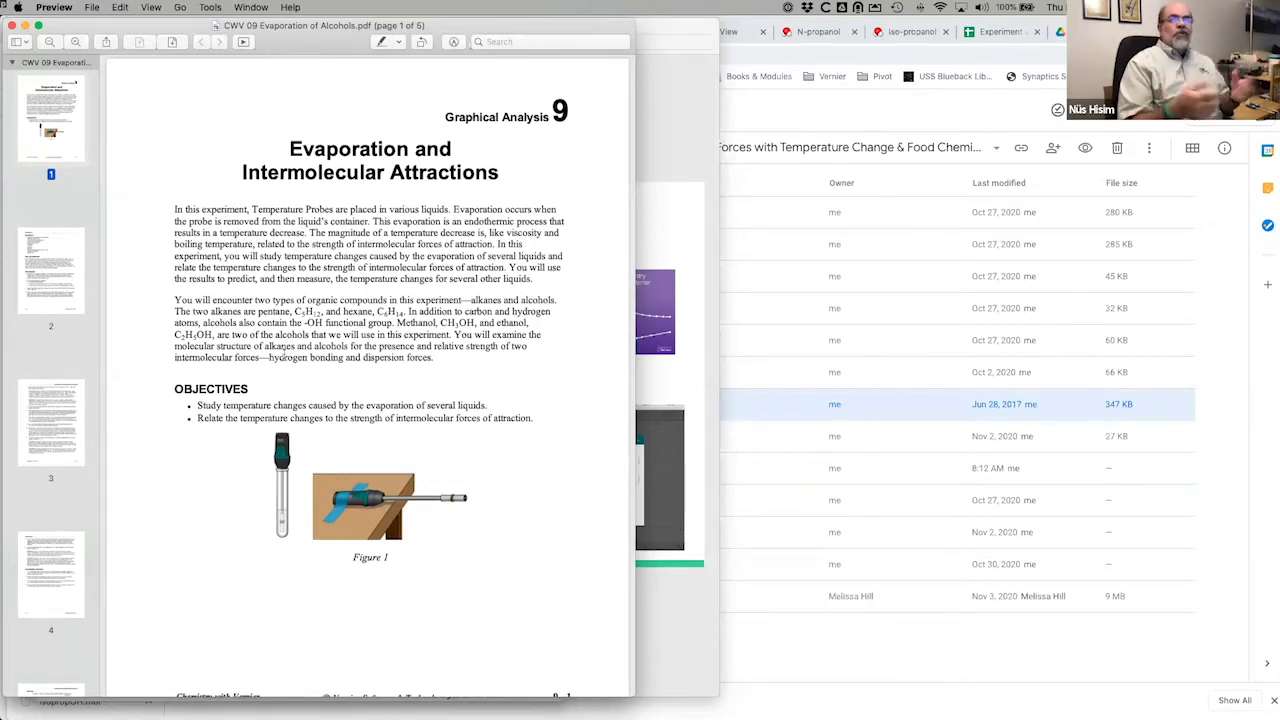
scroll(283, 352, "down", 3)
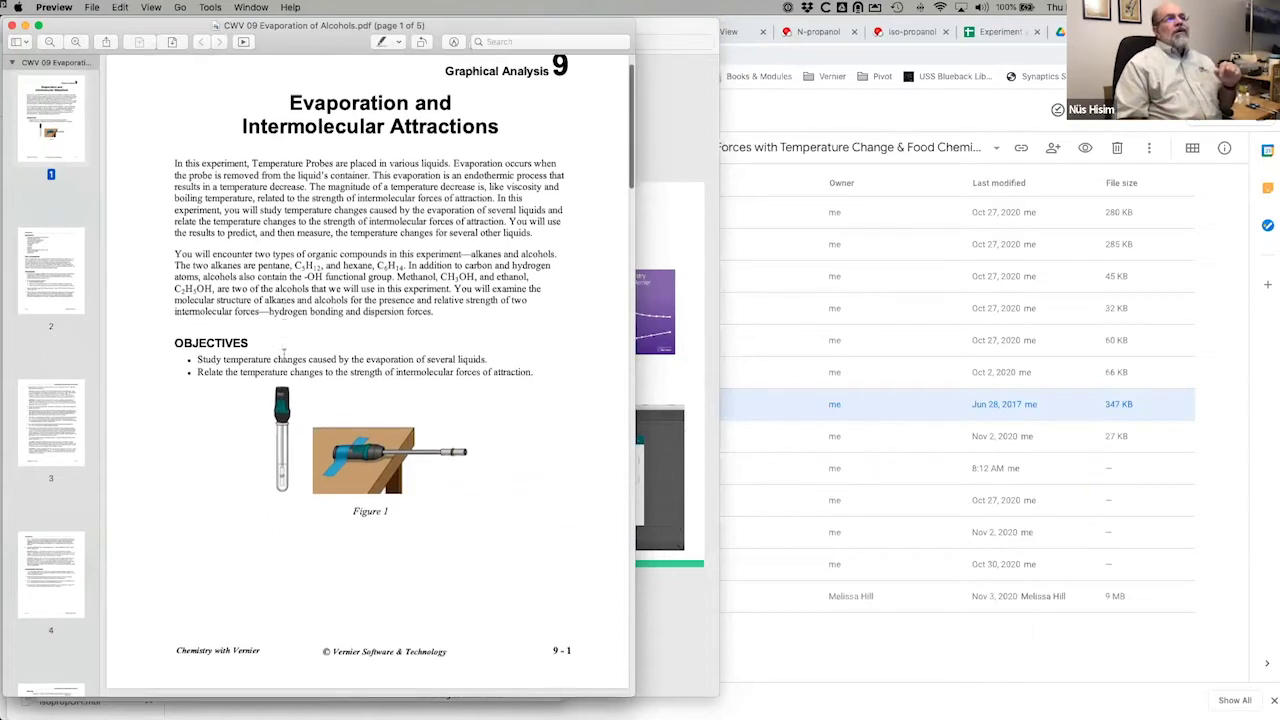
scroll(285, 353, "down", 1)
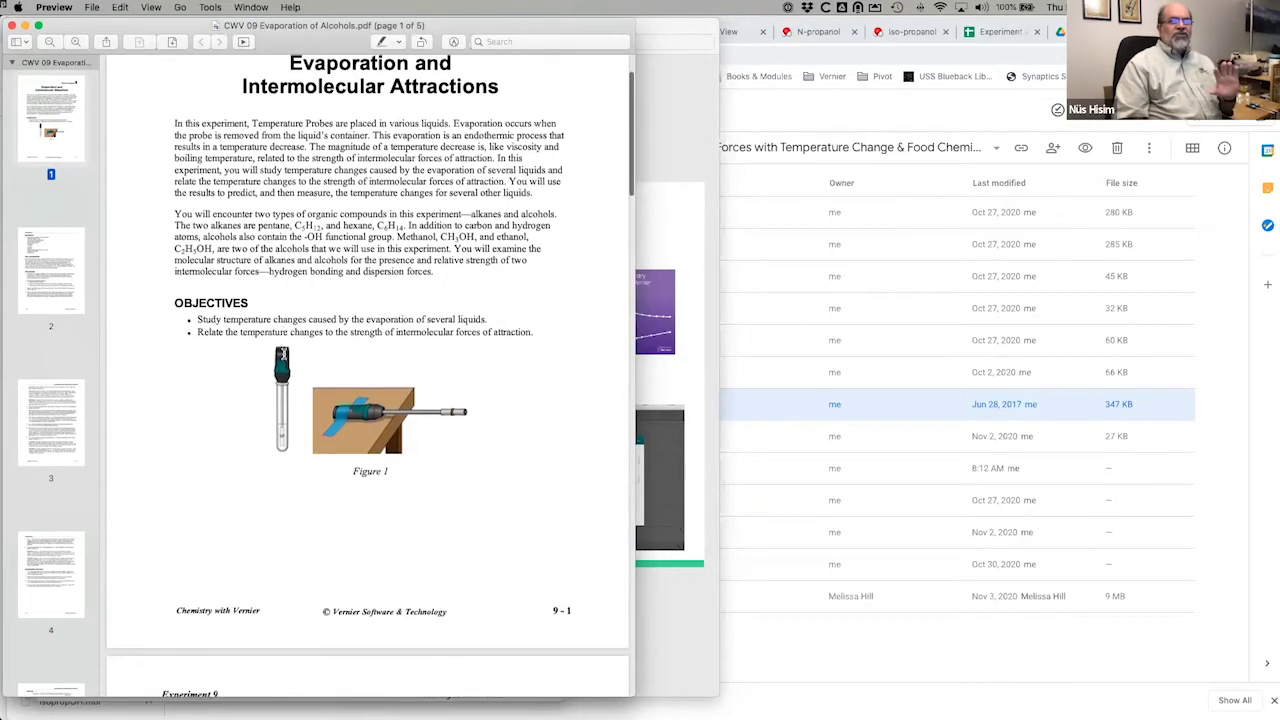
Go to the Pre-Lab Exercise on page 2, highlight its paragraph for reading, and clear the selection.
scroll(283, 352, "down", 12)
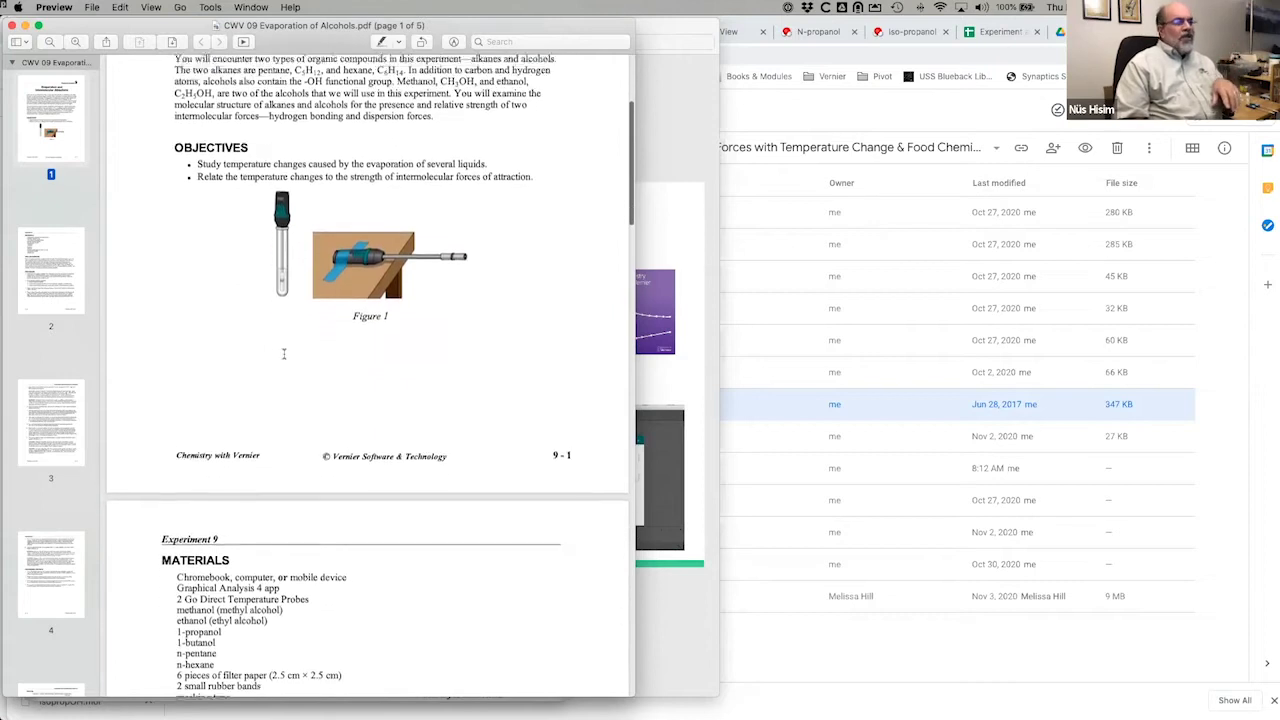
scroll(283, 352, "down", 15)
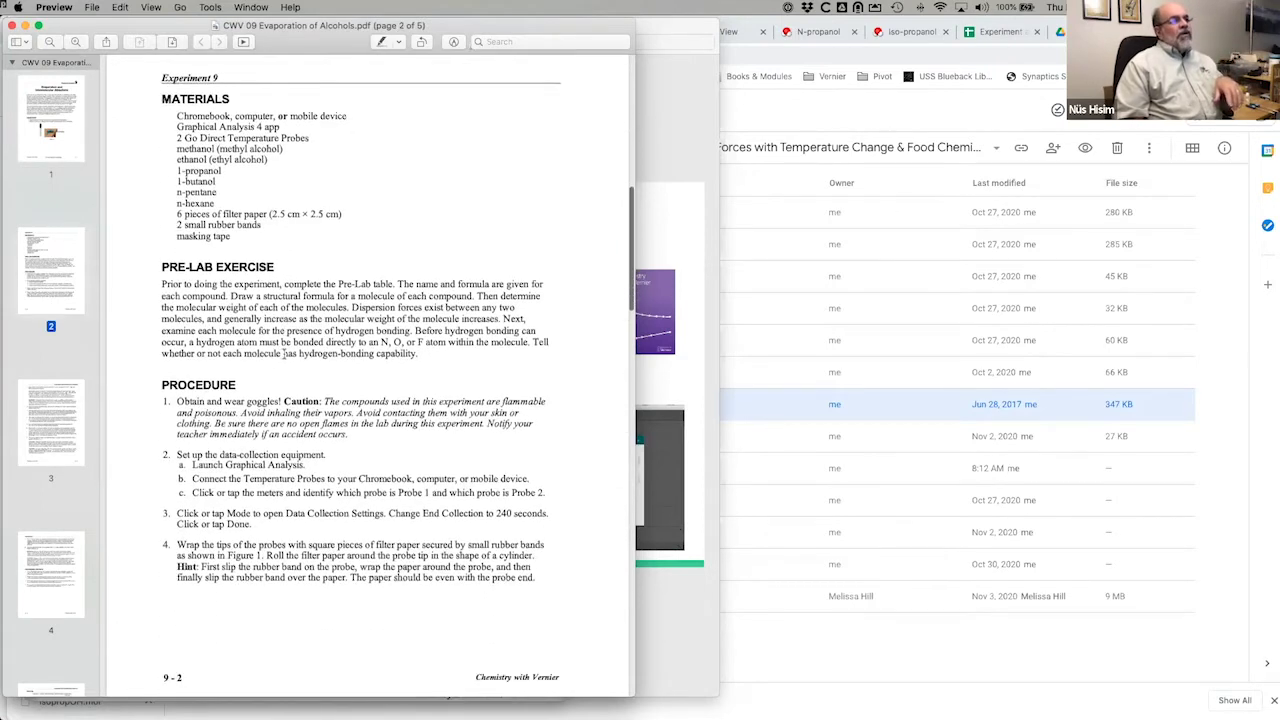
left_click_drag(437, 350, 163, 285)
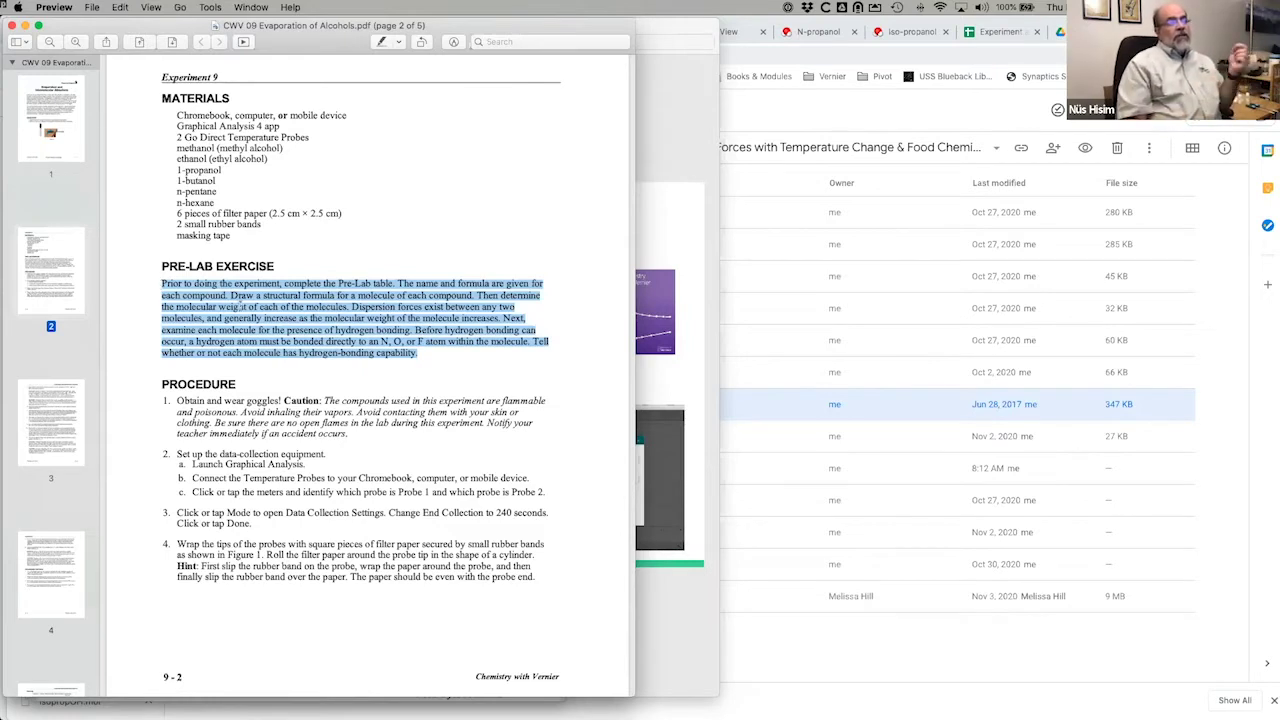
left_click(284, 318)
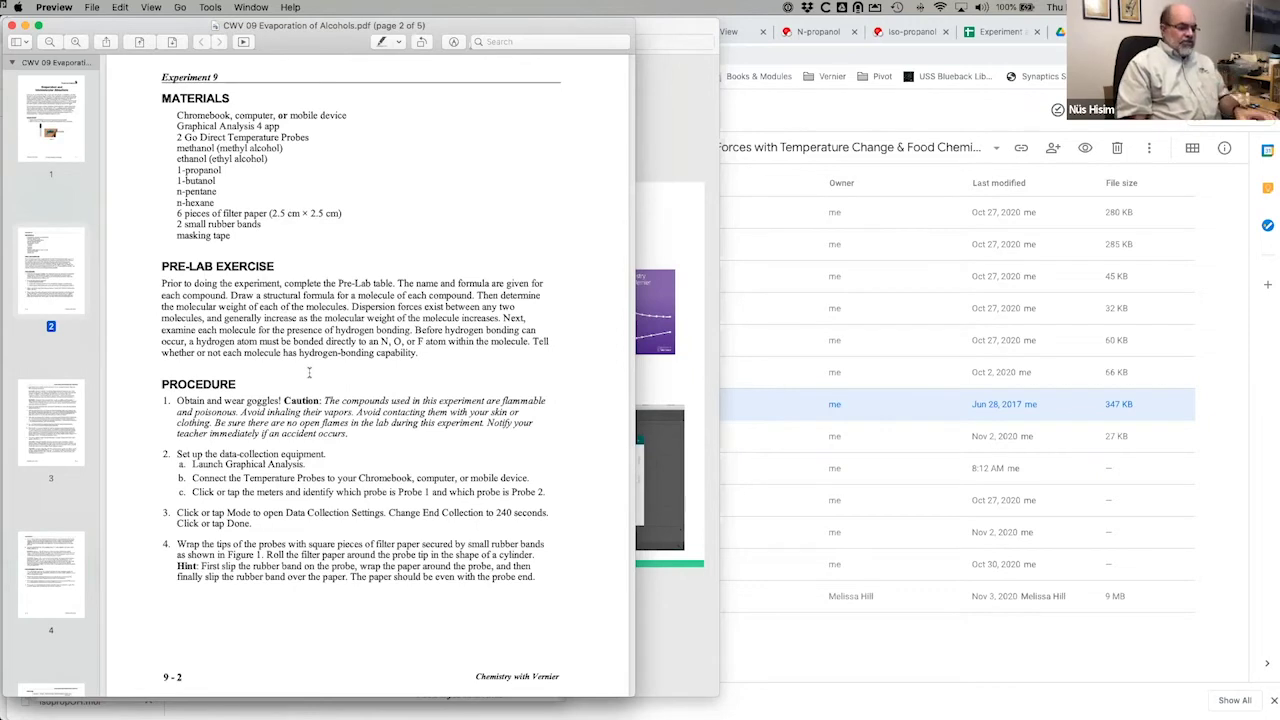
Switch to Vernier Graphical Analysis and rewind the experiment video to its start at 0.00 s.
key("super+Tab")
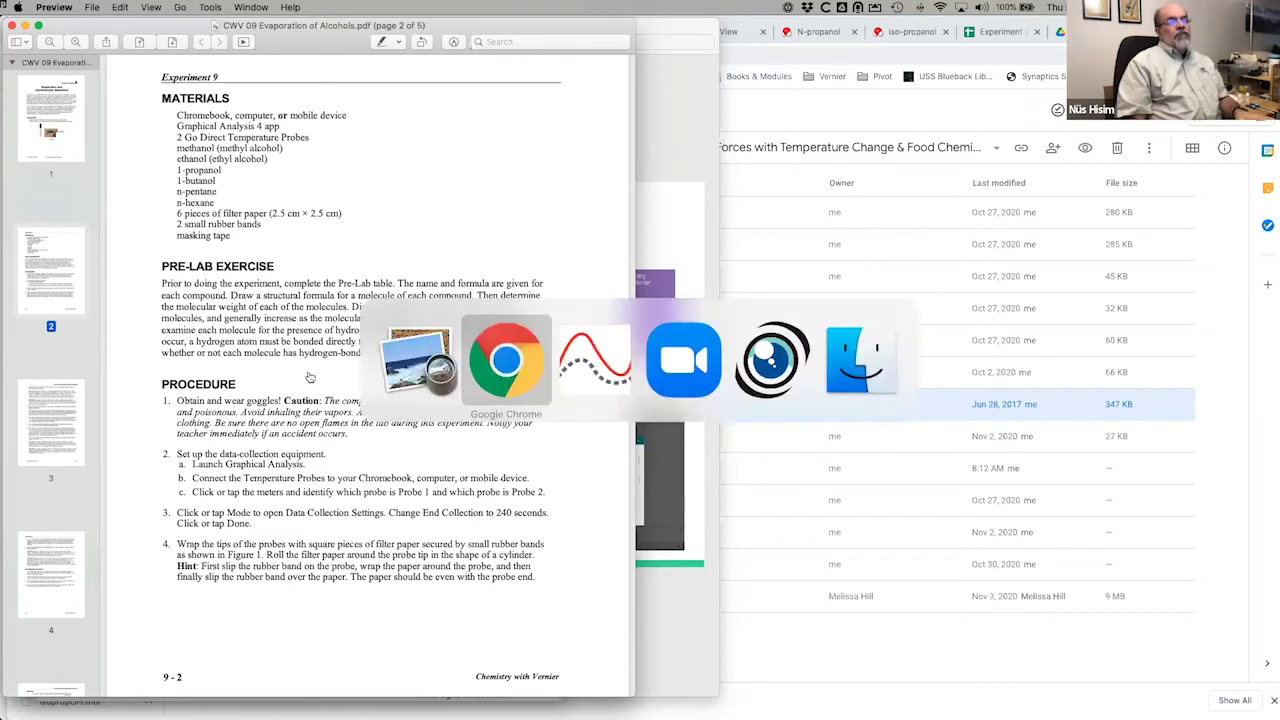
key("super+Tab")
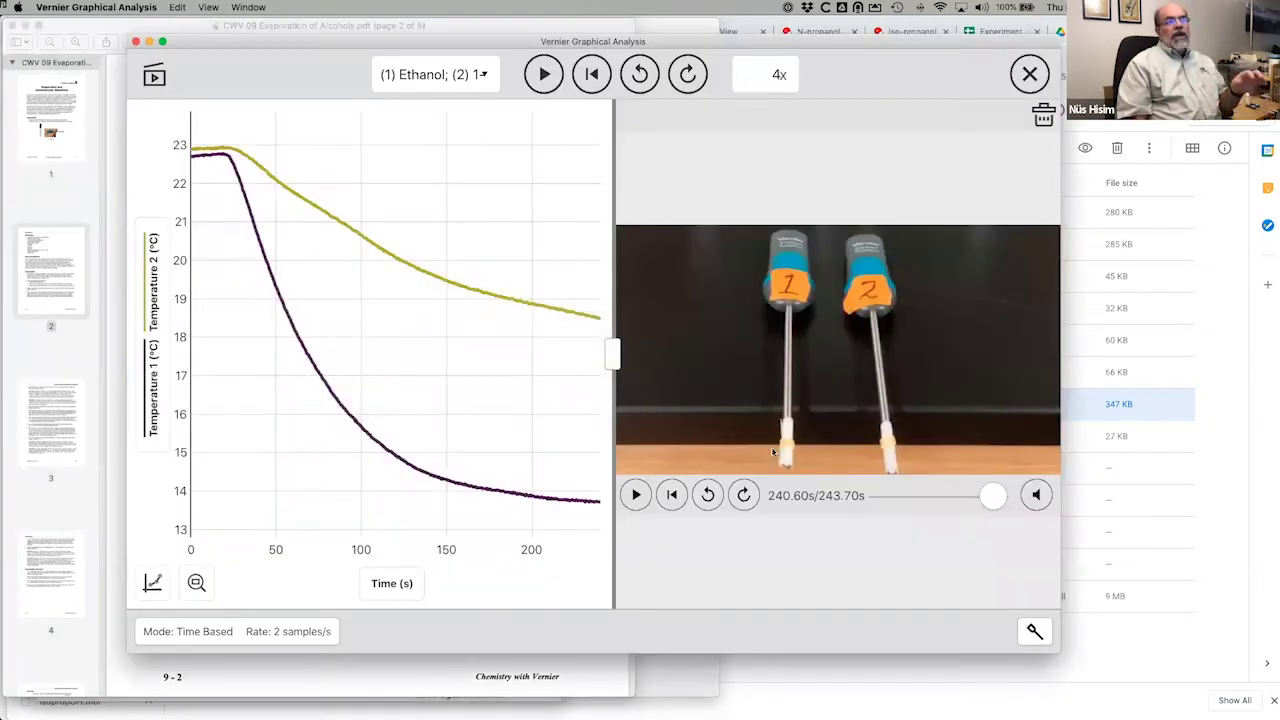
left_click(876, 497)
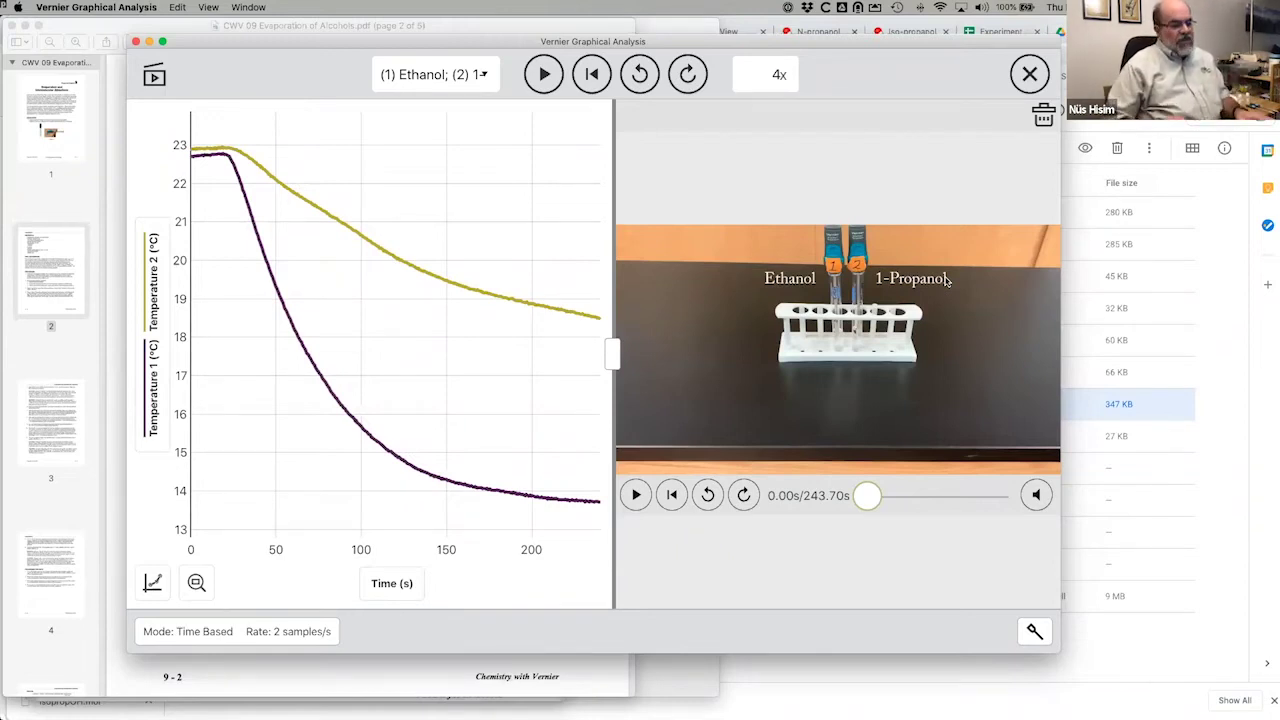
Switch to the MolView page in Chrome, search for ethanol, and load the Ethanol compound.
key("super+Tab")
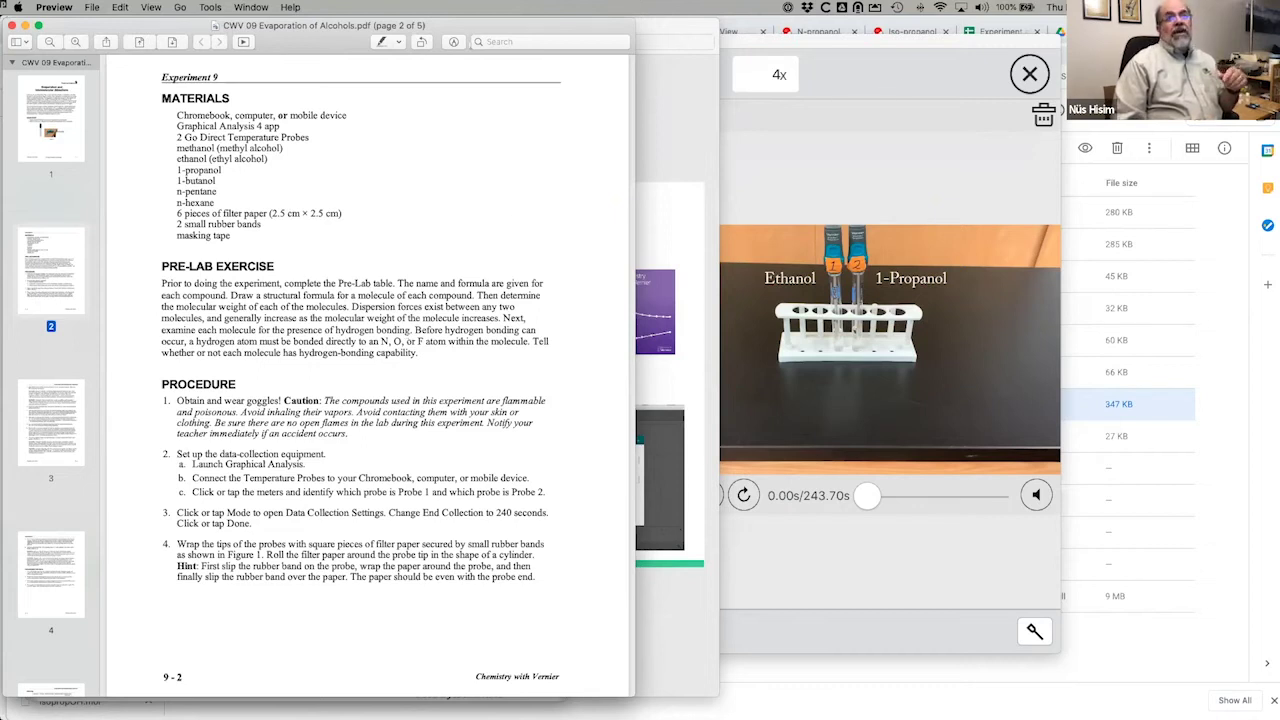
left_click(1029, 74)
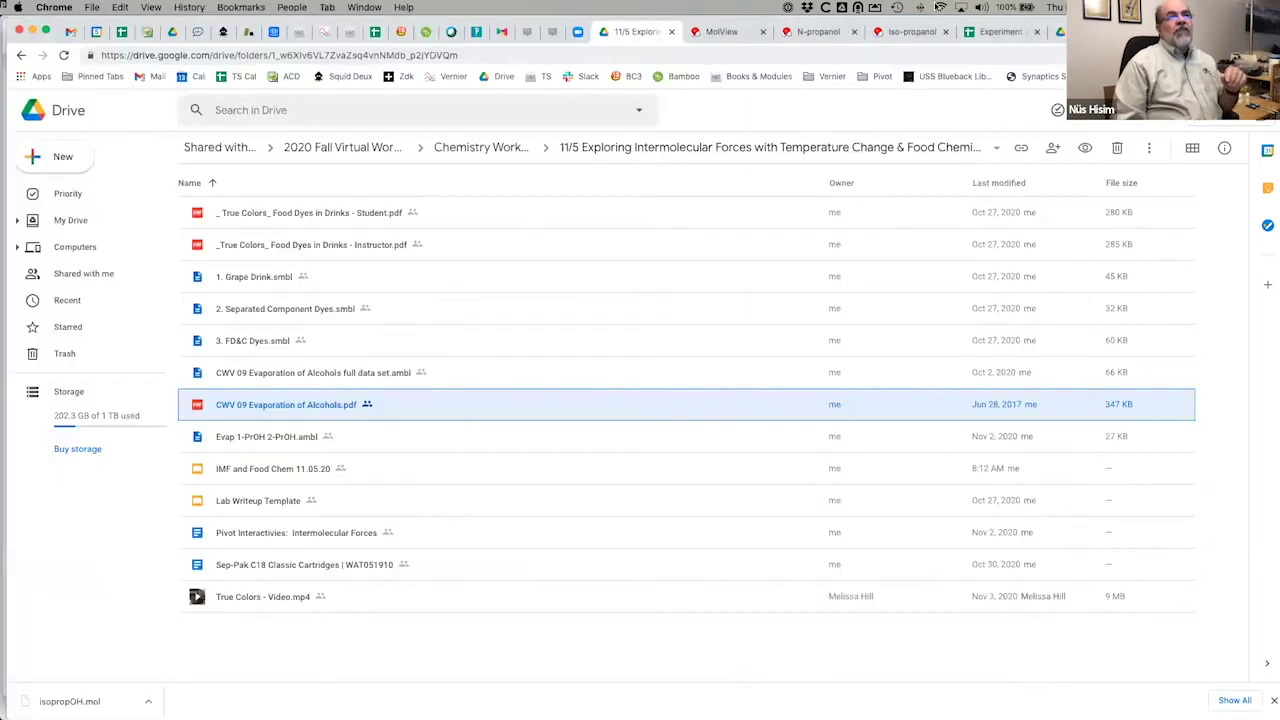
left_click(723, 34)
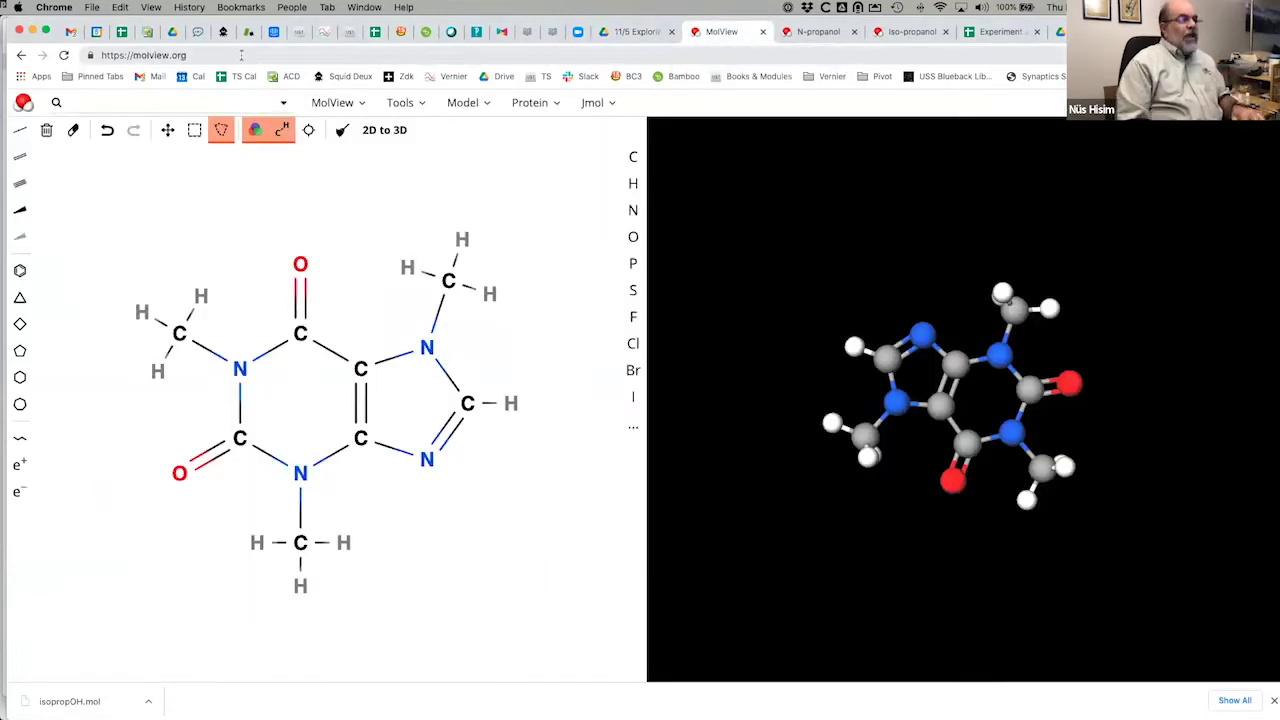
left_click(241, 55)
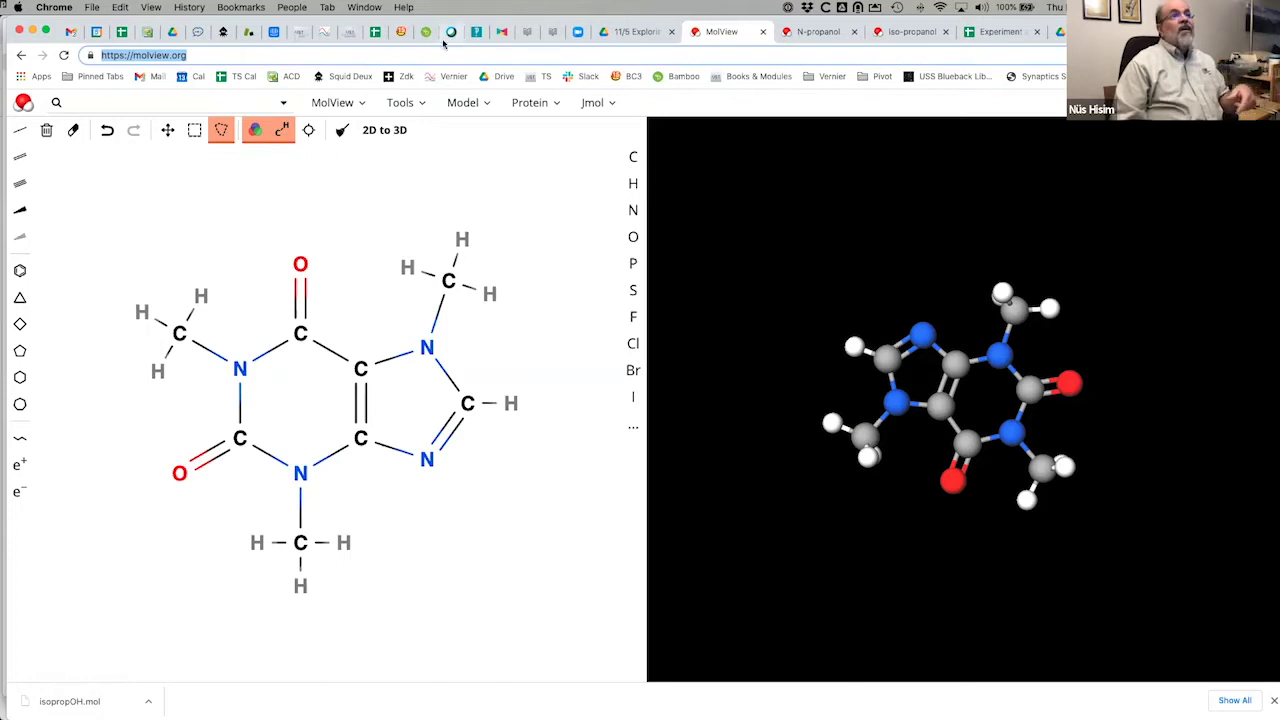
left_click(168, 103)
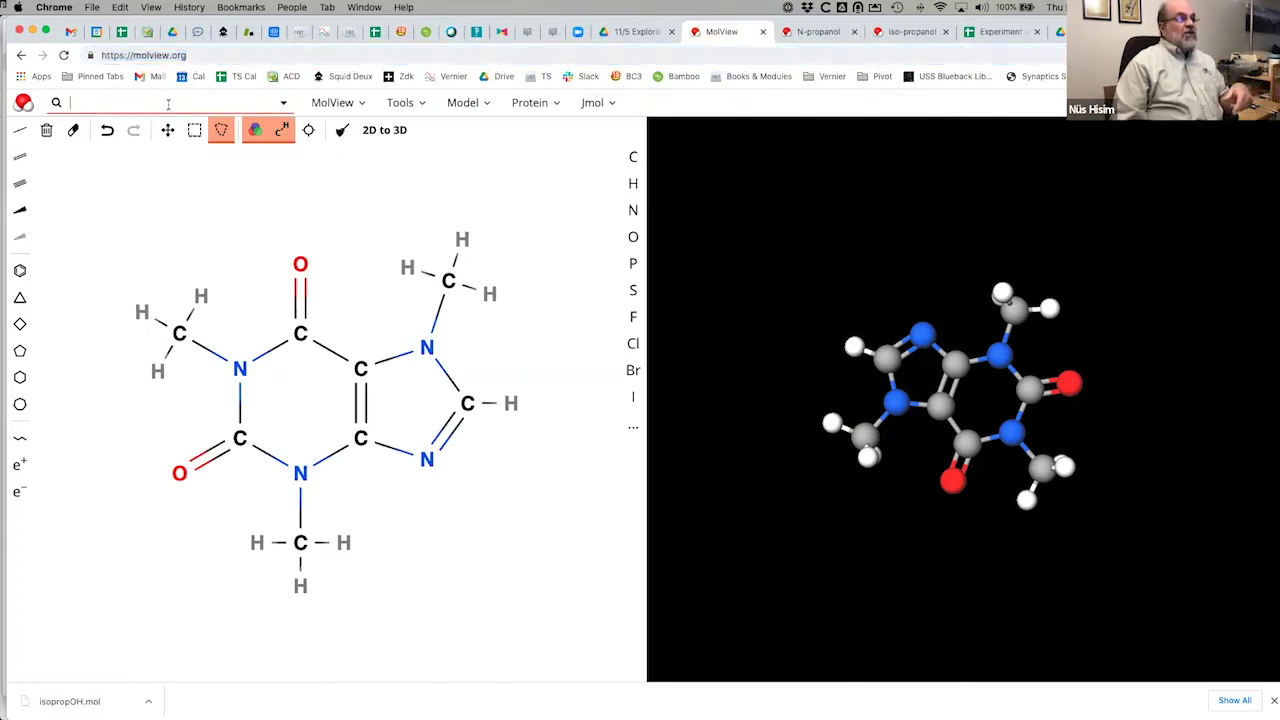
type("eth")
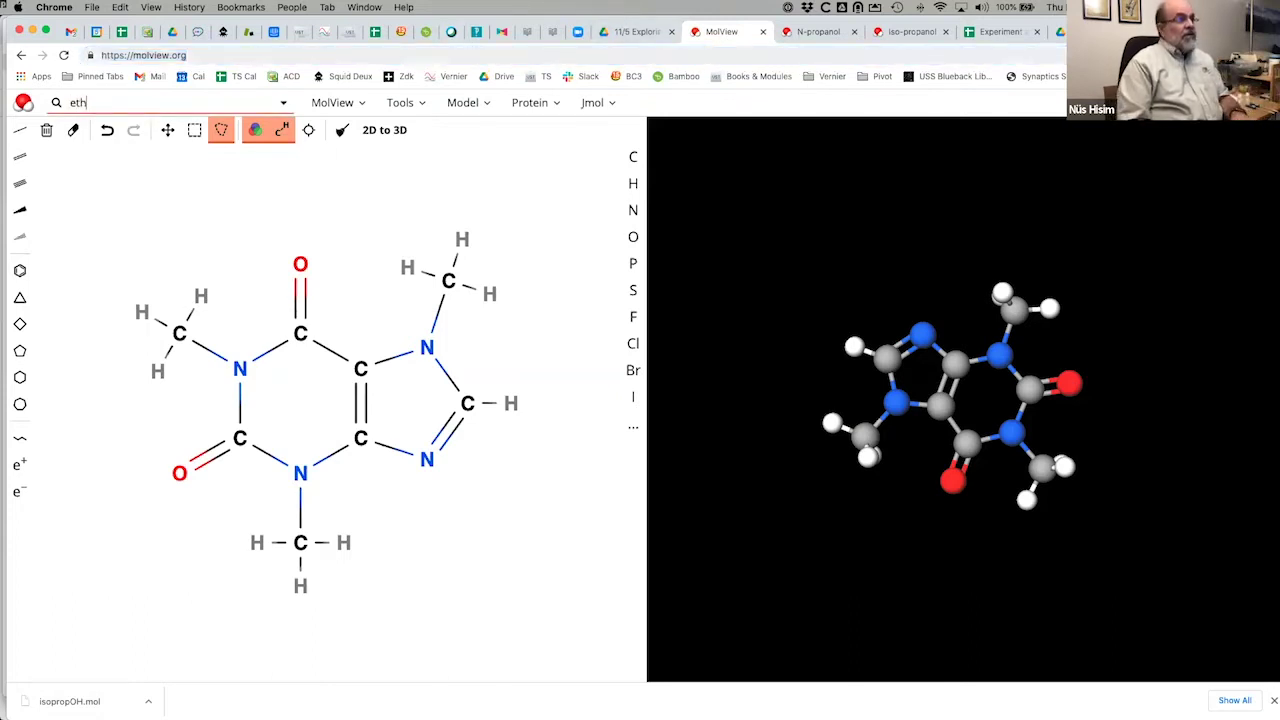
type("anol")
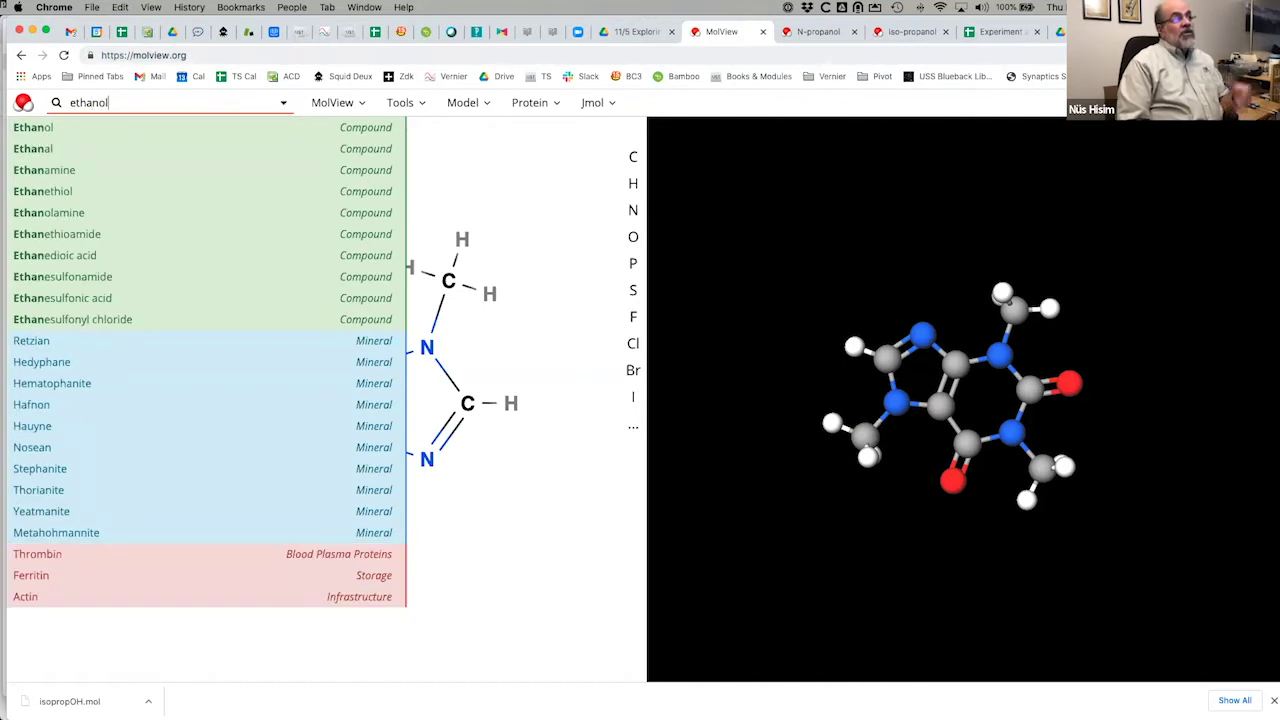
left_click(152, 128)
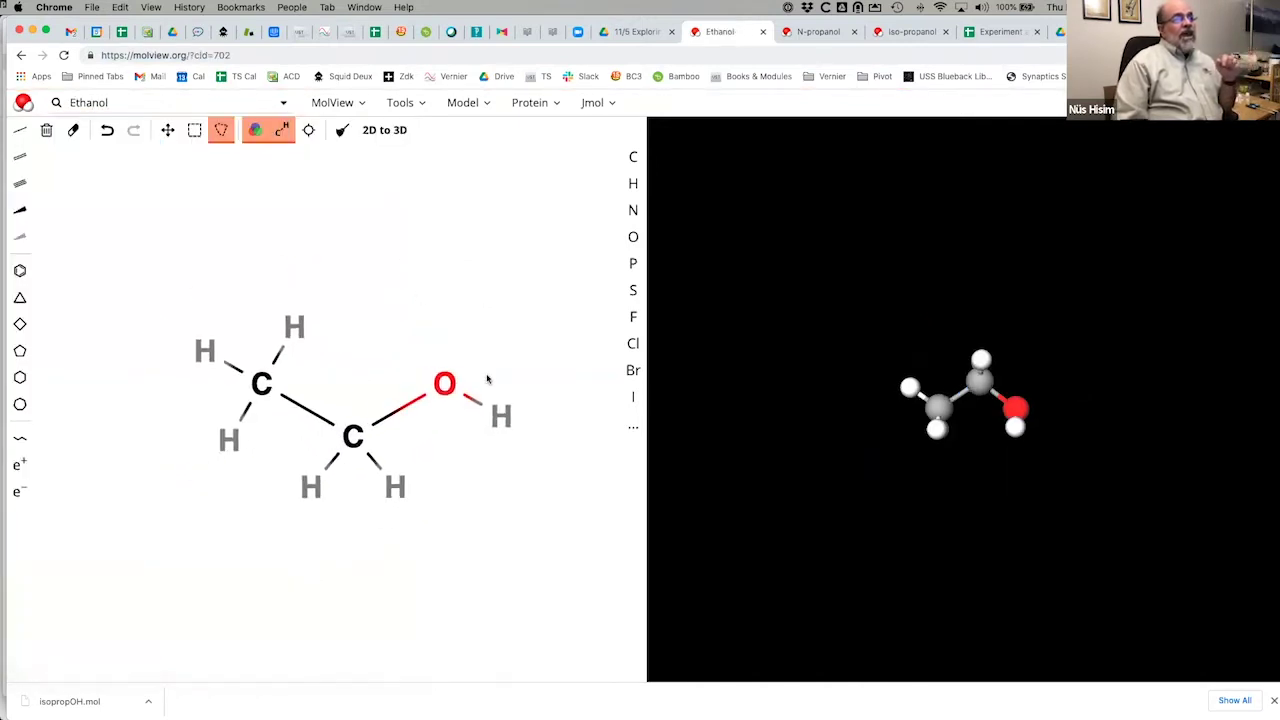
Enlarge the 2D and 3D models of ethanol and examine the molecule's structure.
scroll(970, 398, "up", 3)
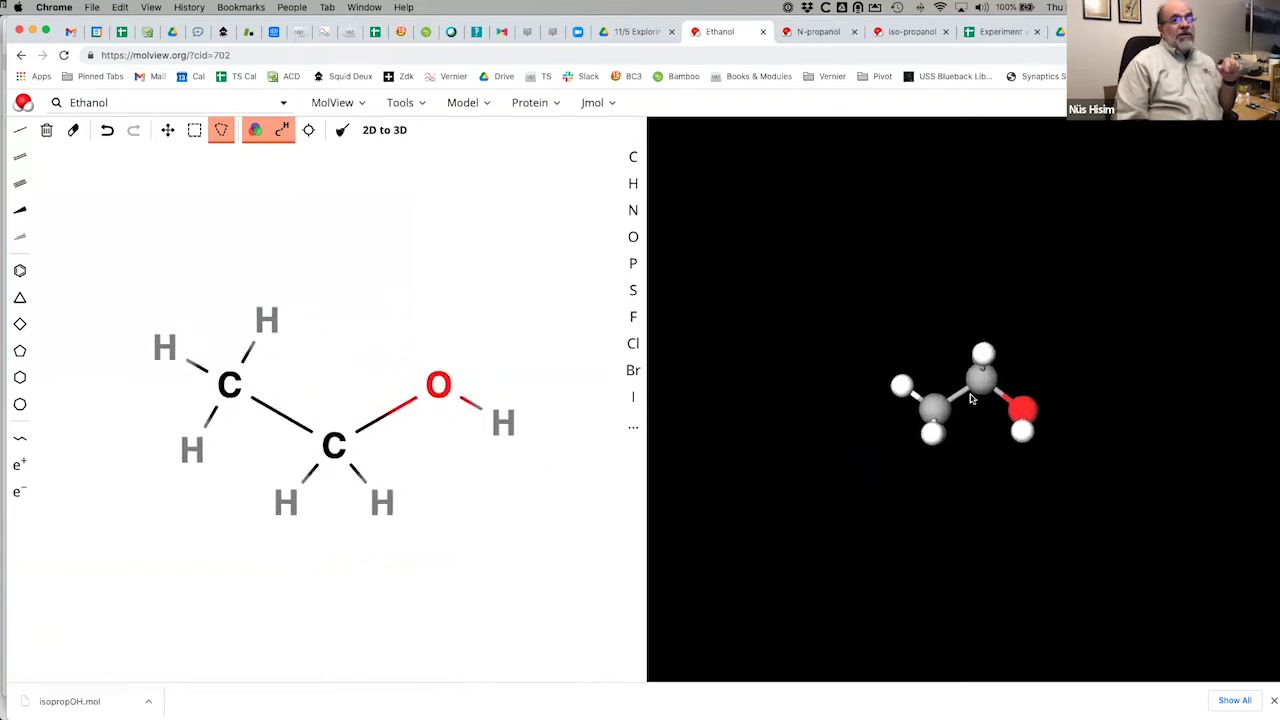
mouse_move(970, 398)
left_mouse_down()
mouse_move(886, 434)
mouse_move(963, 297)
mouse_move(1064, 343)
mouse_move(955, 383)
left_mouse_up()
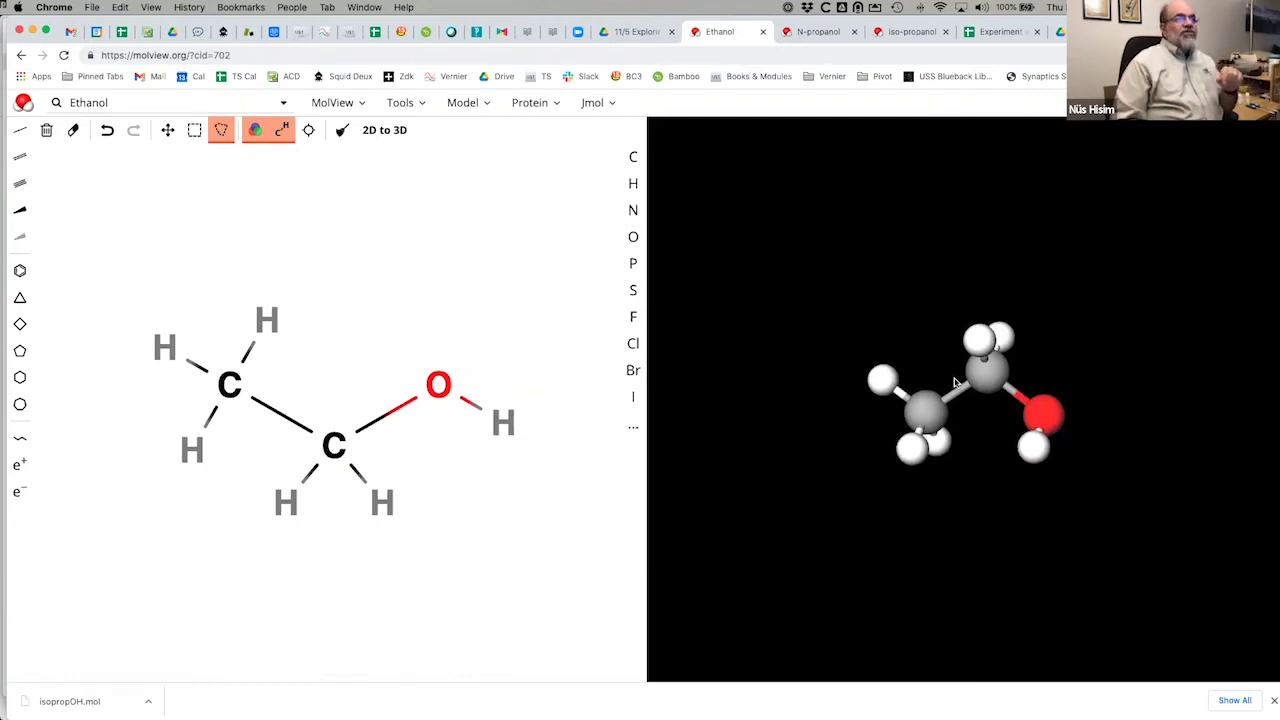
left_click_drag(955, 383, 1033, 403)
scroll(1033, 403, "up", 6)
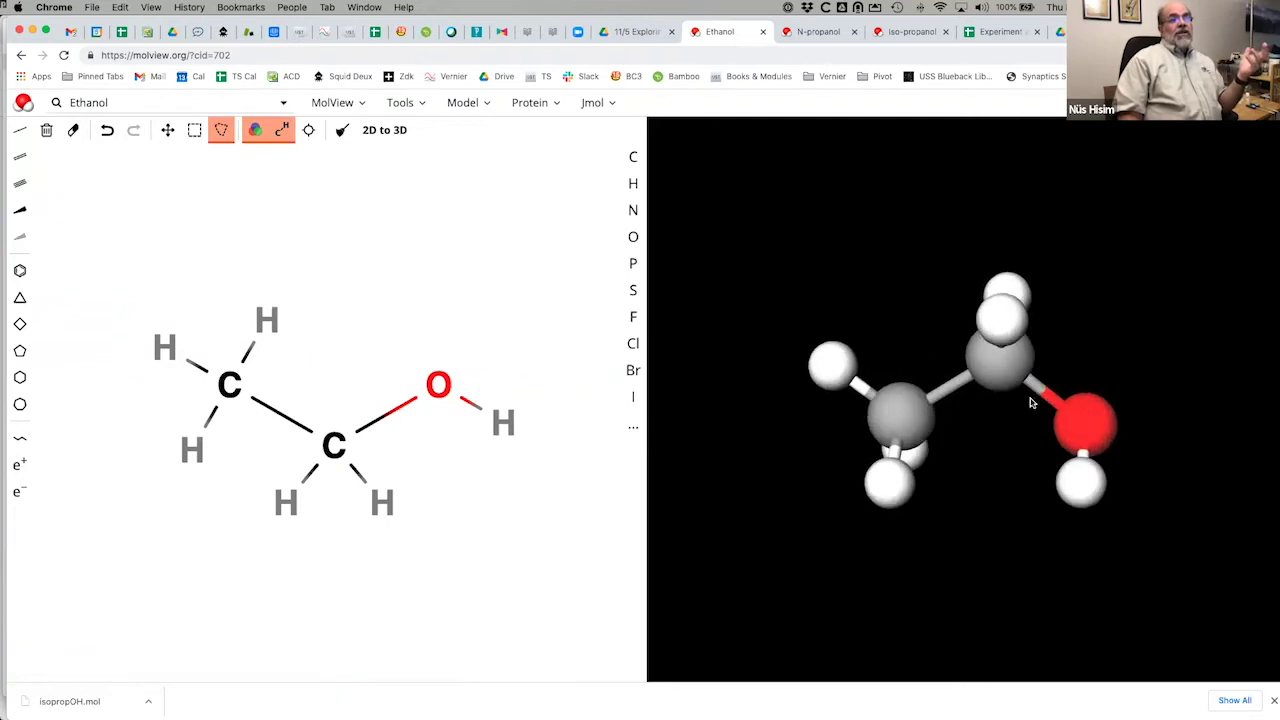
Check the Intermolecular Forces and Evaporation slide in Preview, and return to the ethanol model in Chrome.
key("super+Tab")
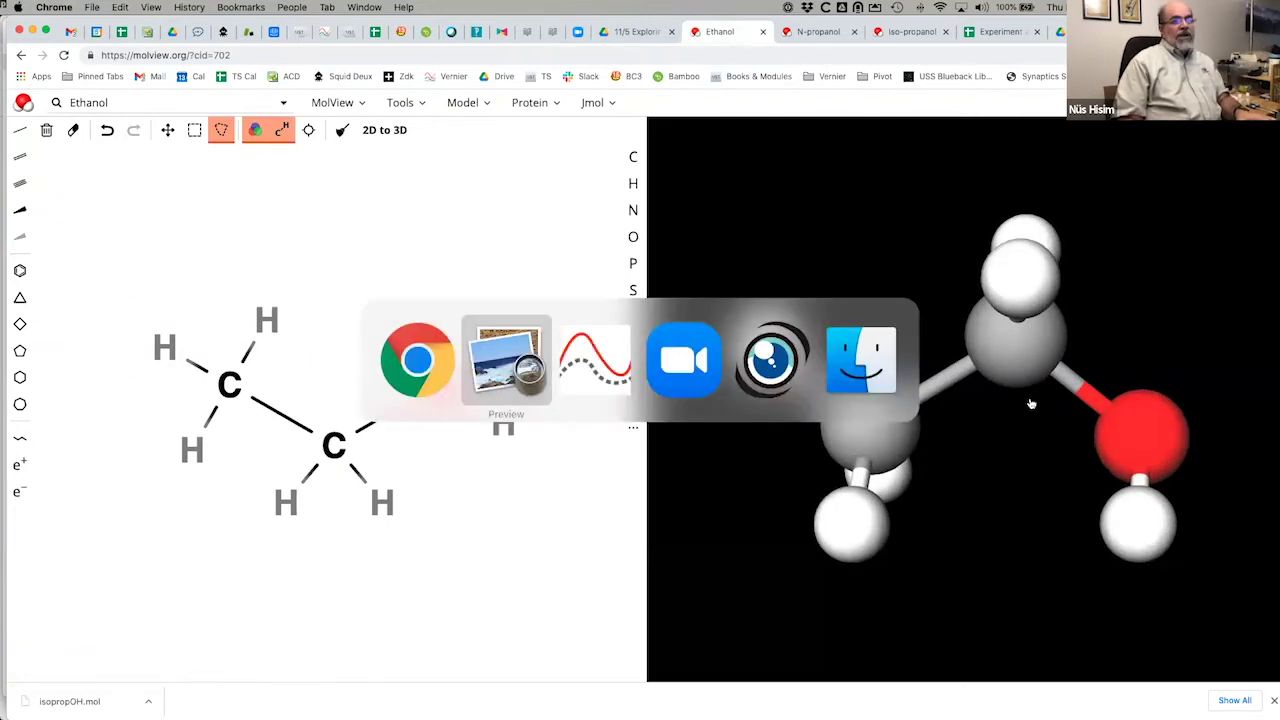
key("super+grave")
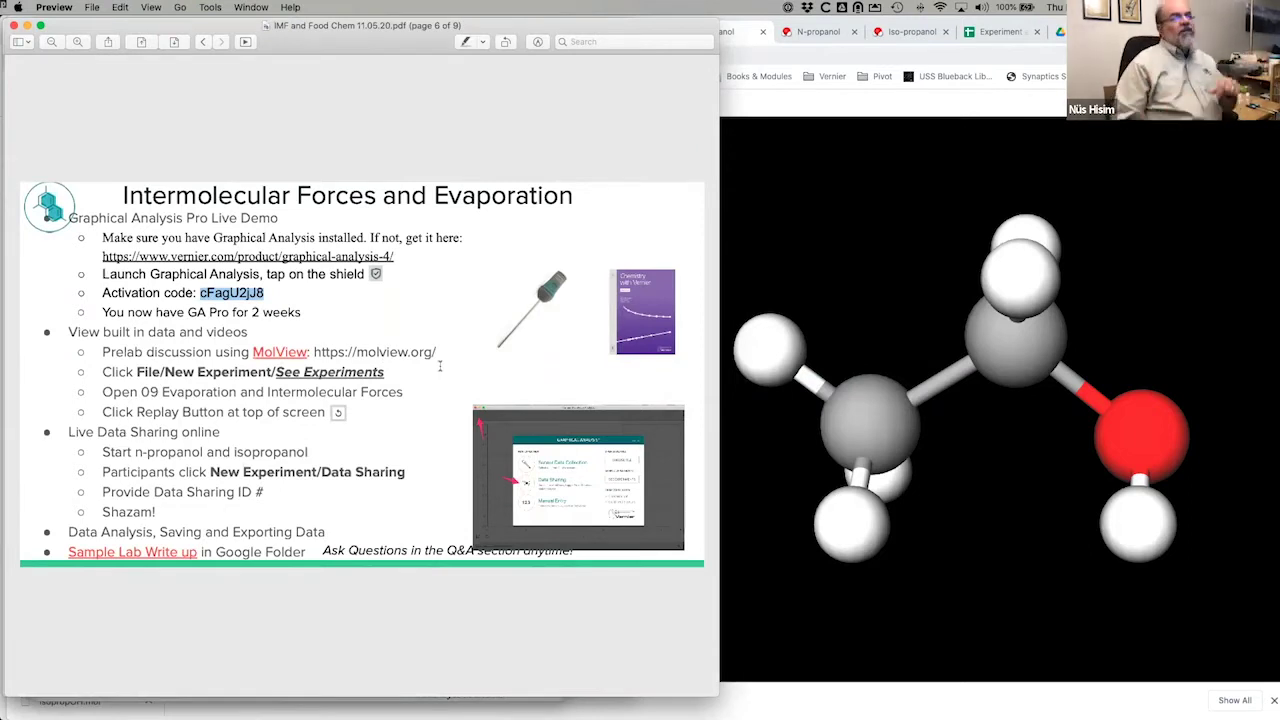
left_click(808, 267)
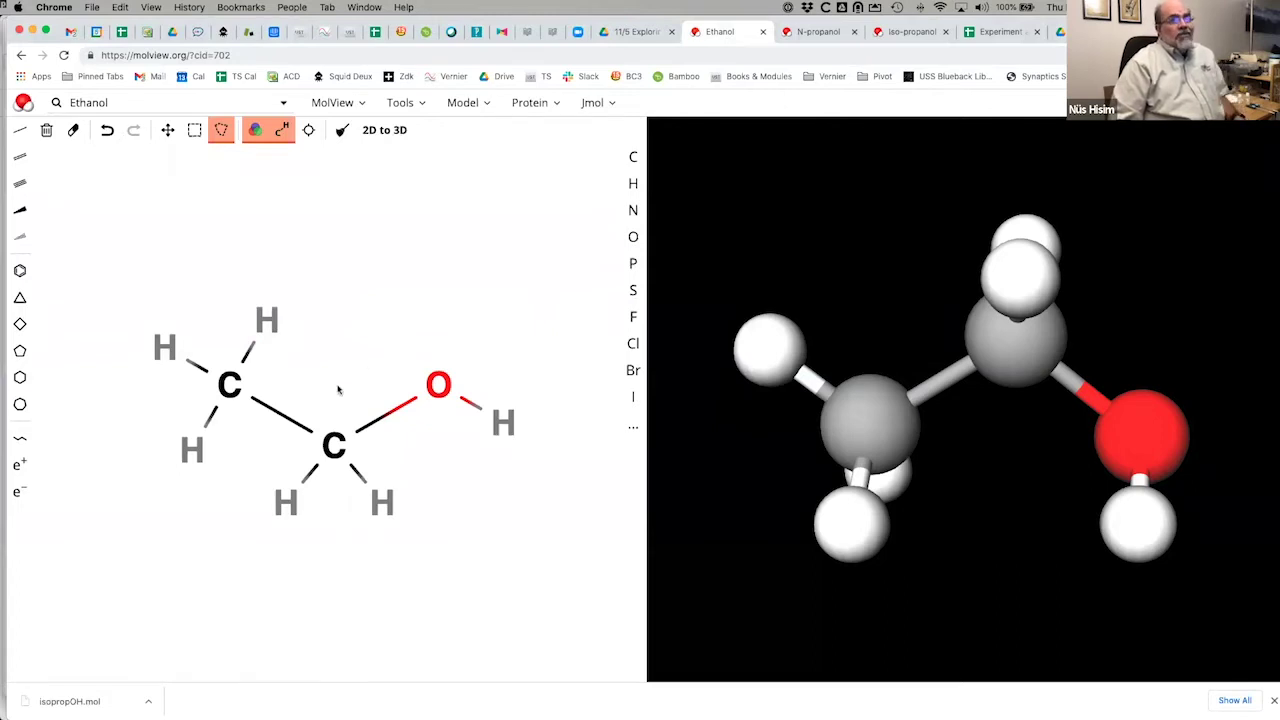
Examine the open N-propanol and Iso-propanol 3D models from different angles in MolView, and return to the slides in Preview.
left_click(821, 33)
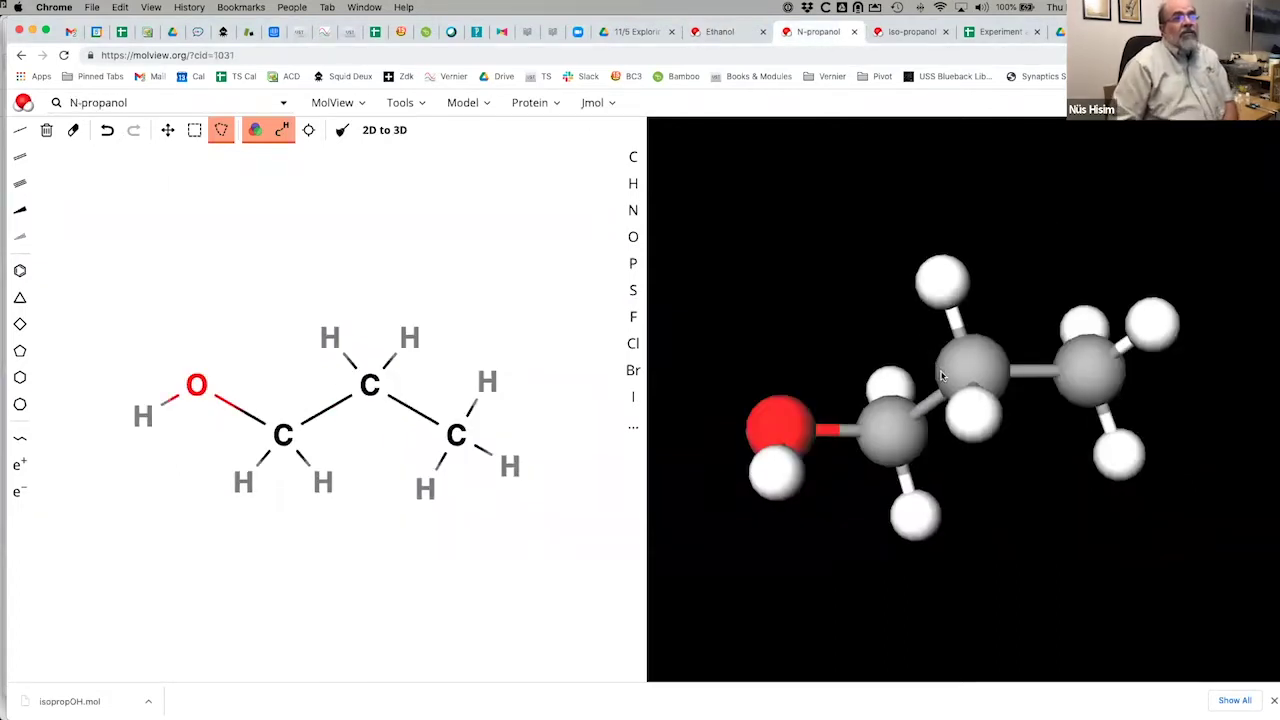
left_click_drag(934, 358, 898, 369)
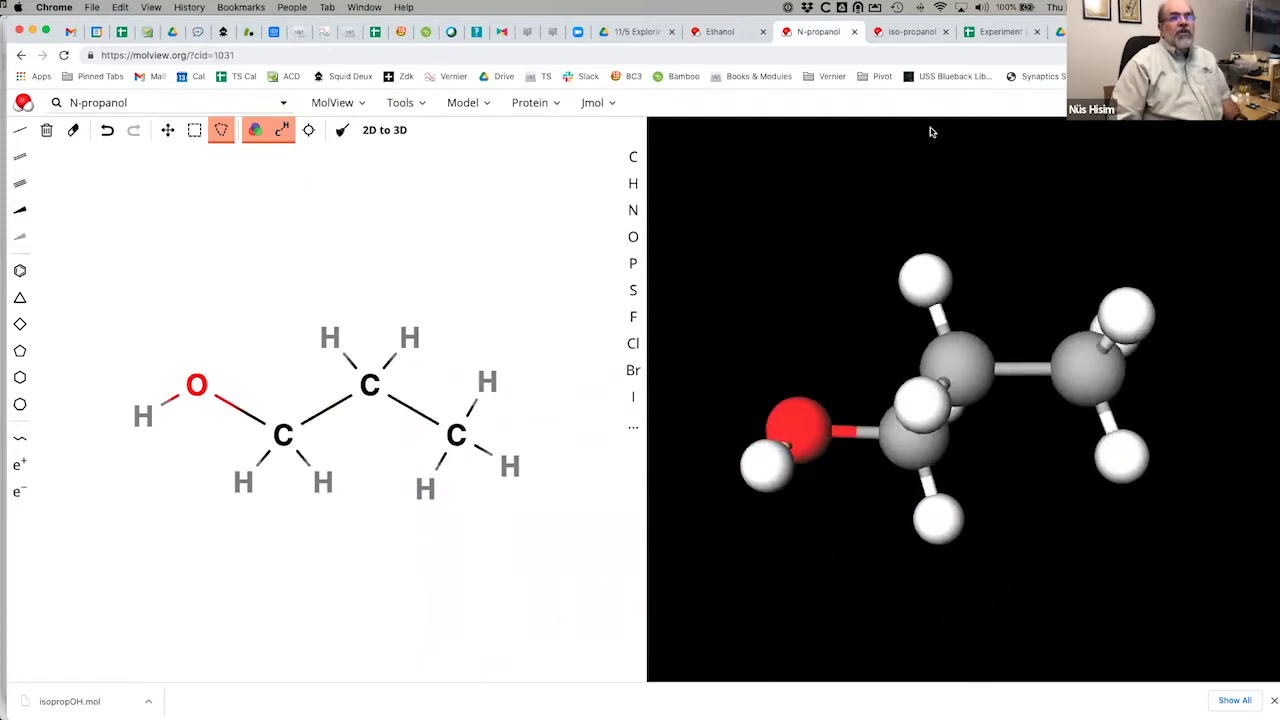
left_click(916, 33)
left_click_drag(938, 372, 916, 454)
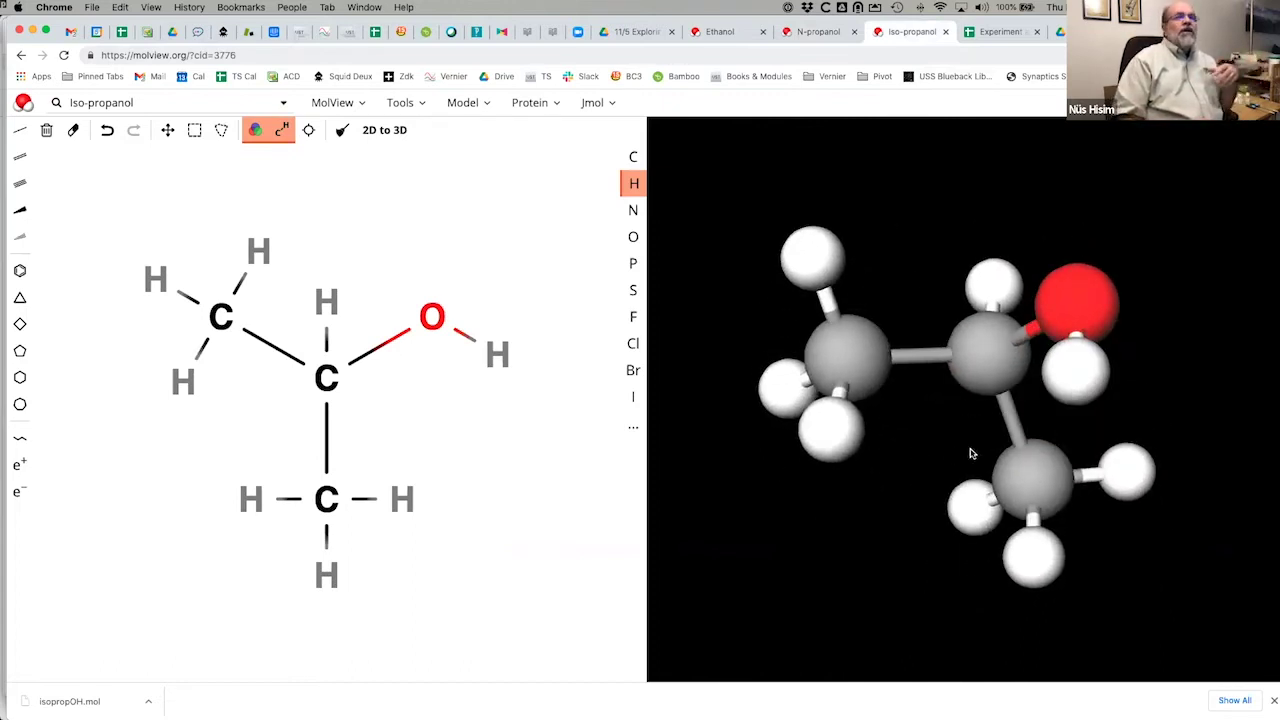
left_click_drag(970, 453, 1038, 393)
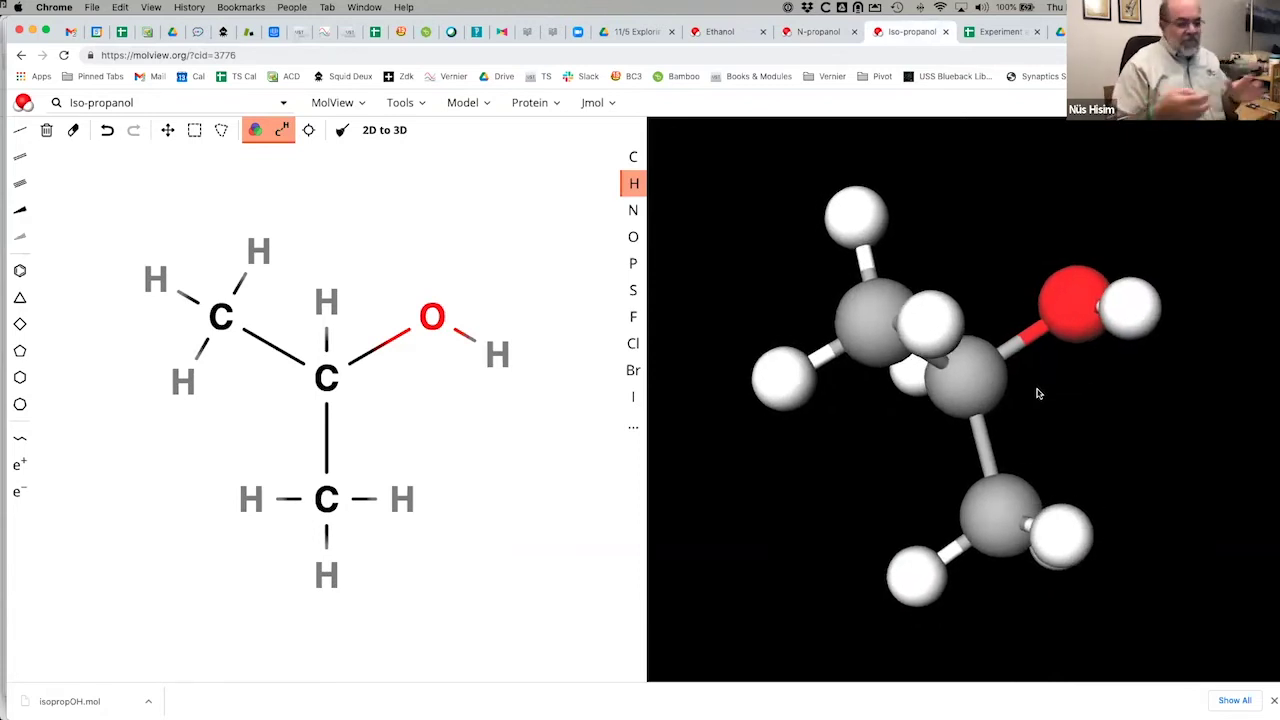
key("super+Tab")
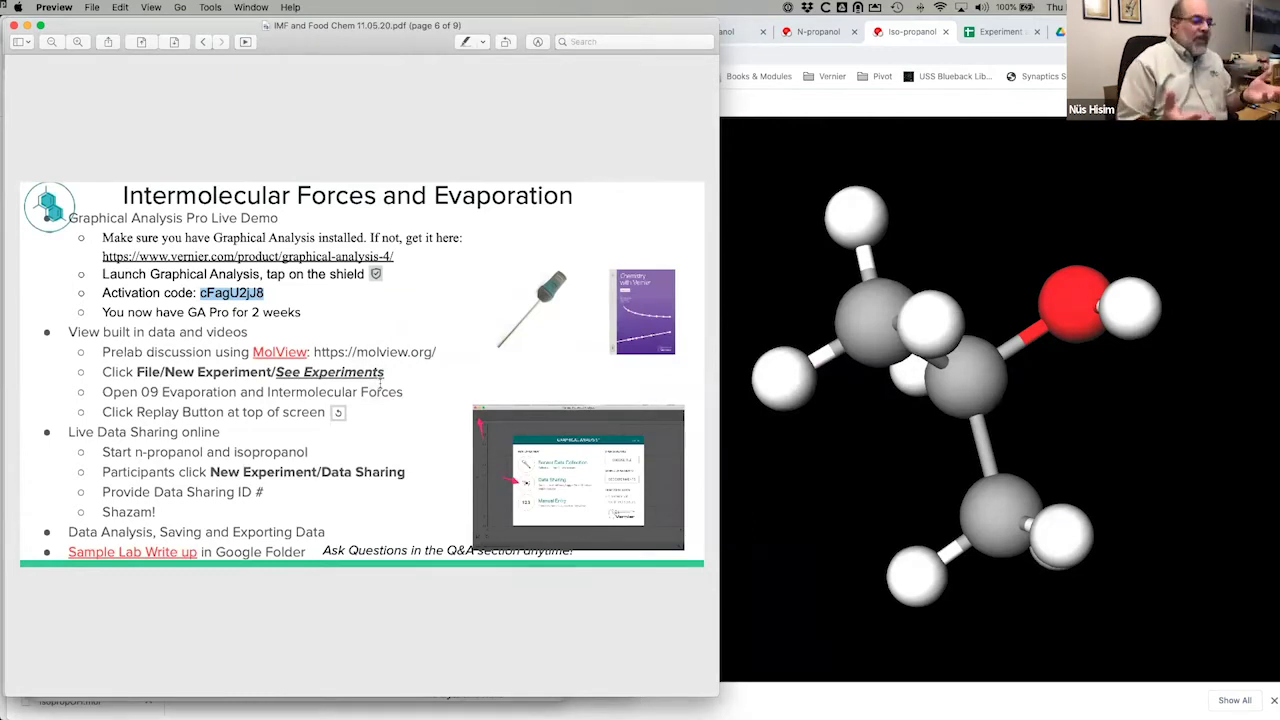
Switch to Graphical Analysis, bring up the Visualizer live camera view, and arrange the two windows beside each other.
key("super+Tab")
key("super+Tab")
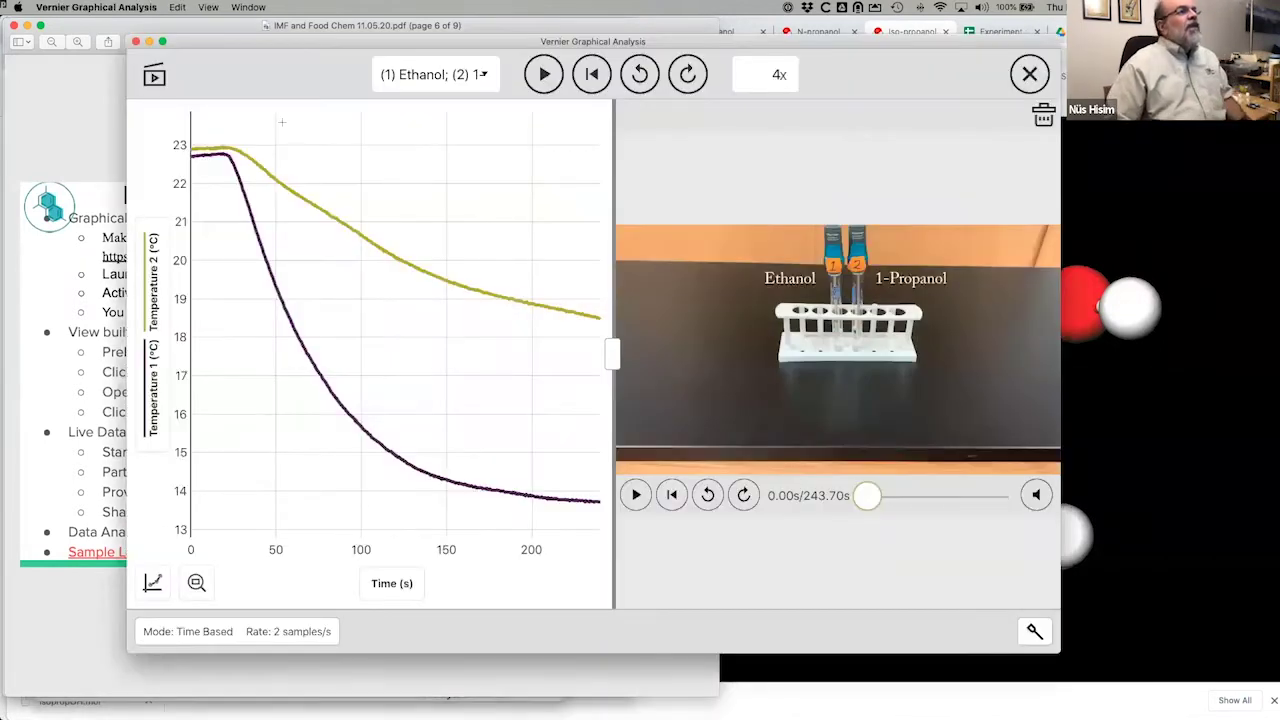
left_click_drag(272, 44, 468, 46)
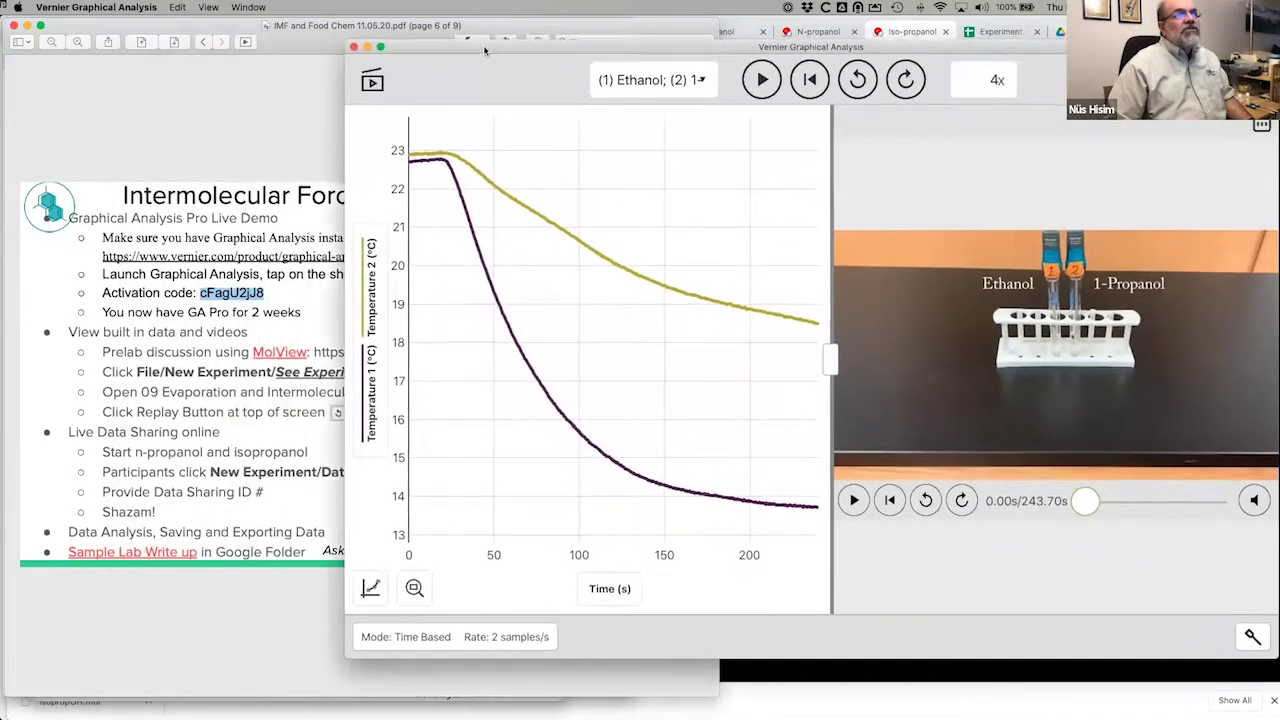
key("super+Tab")
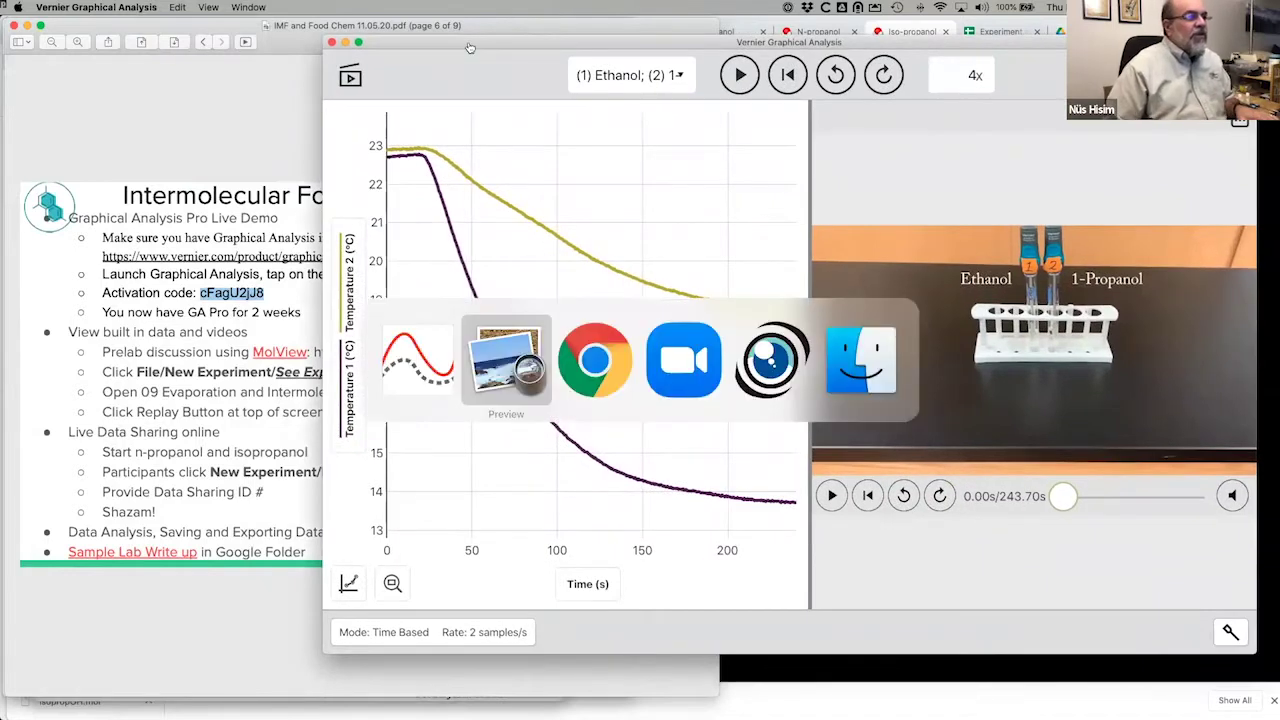
key("super+Tab")
key("super+Tab")
key("super+Tab")
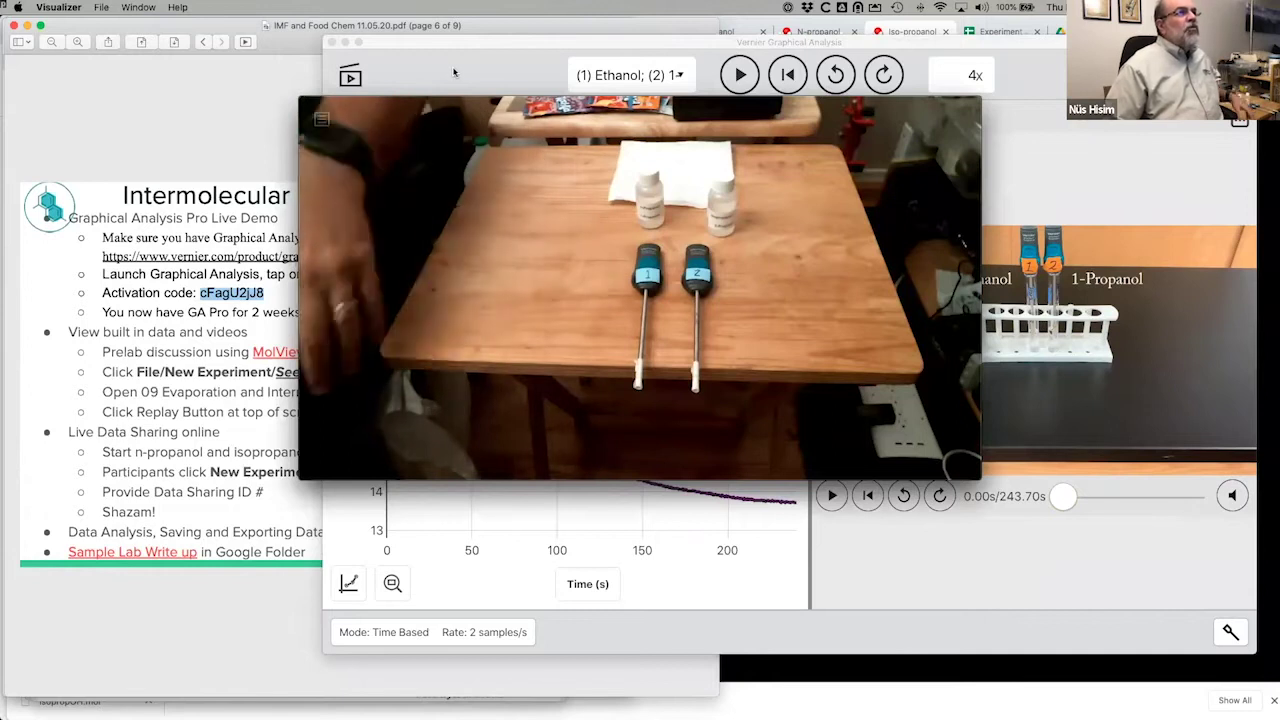
left_click_drag(496, 119, 206, 82)
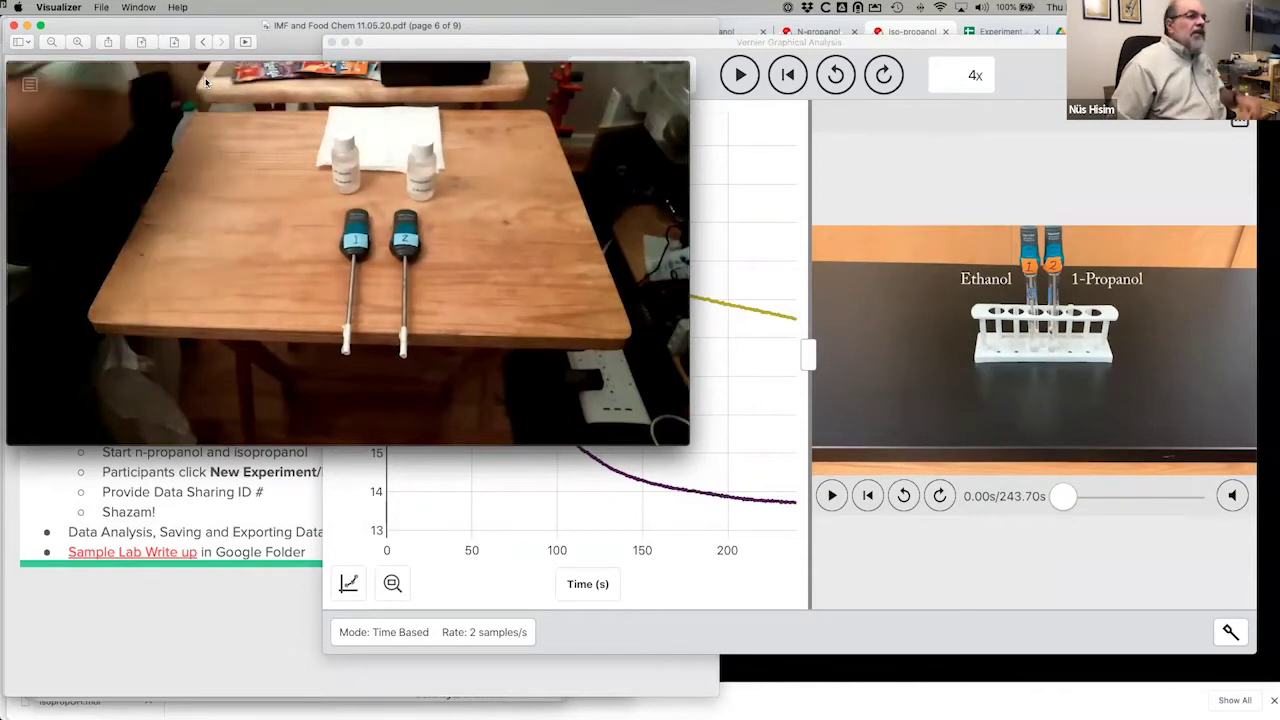
left_click(753, 116)
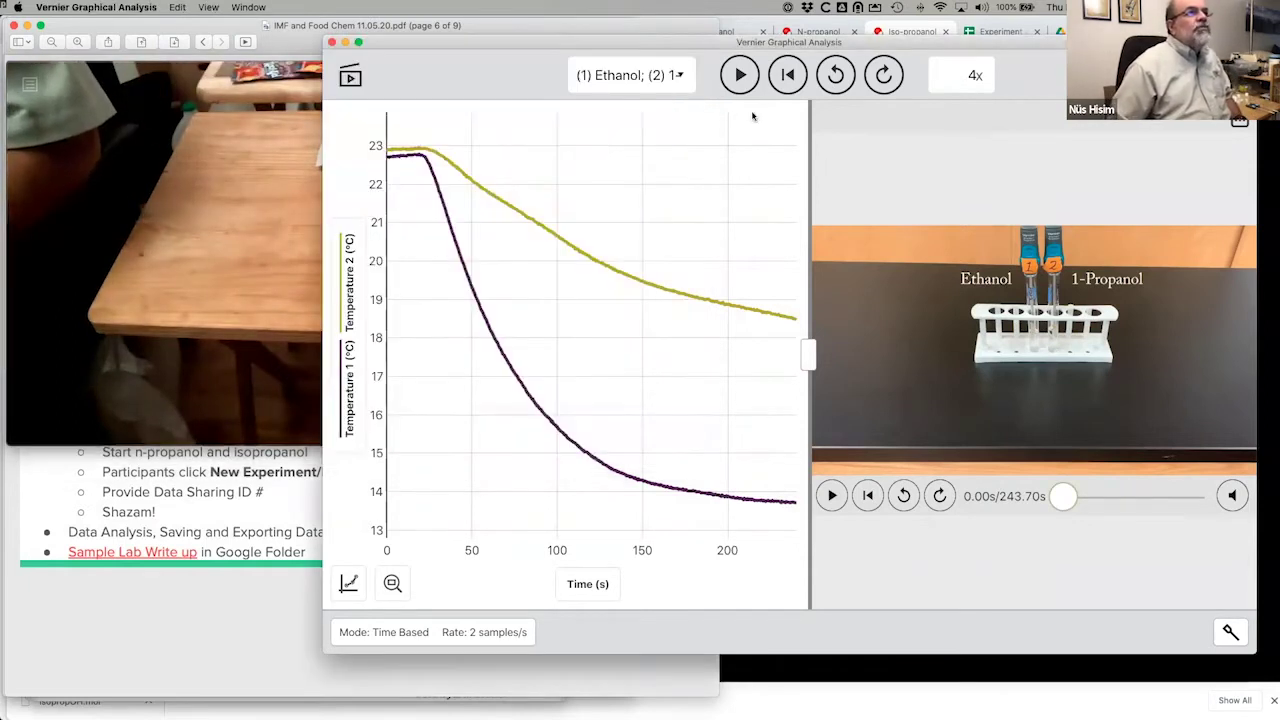
left_click_drag(562, 44, 477, 43)
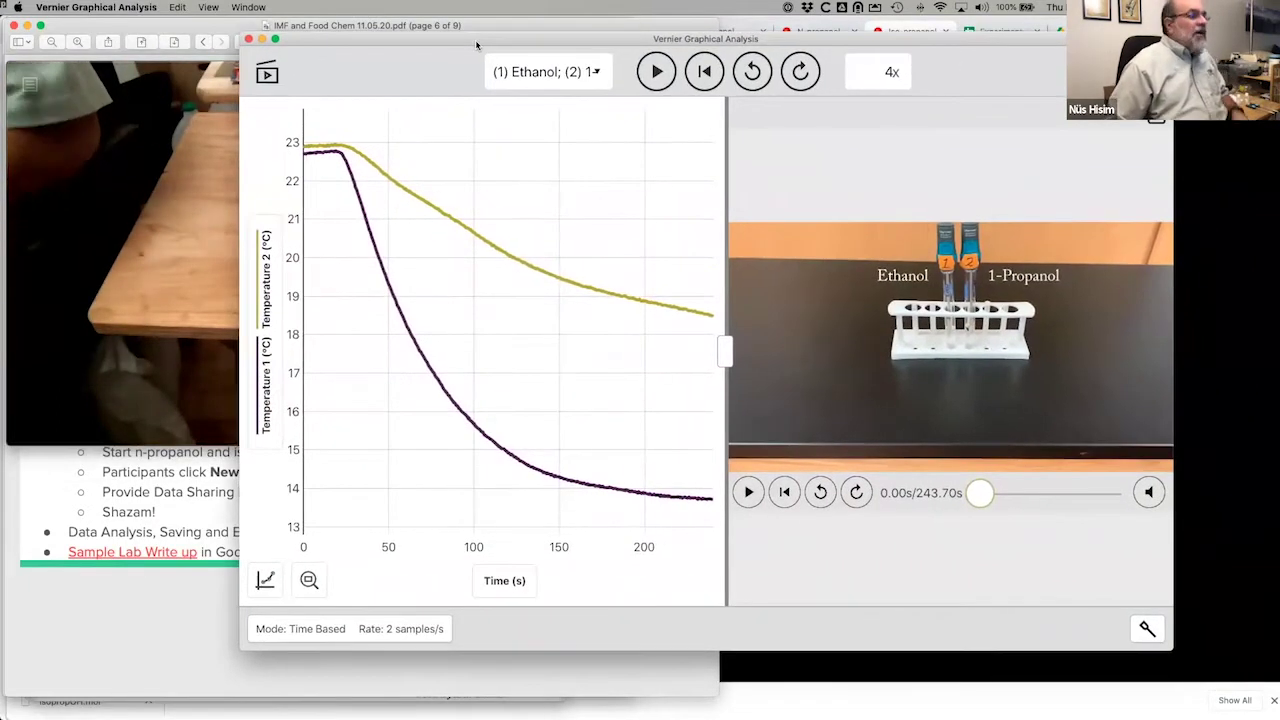
left_click(143, 183)
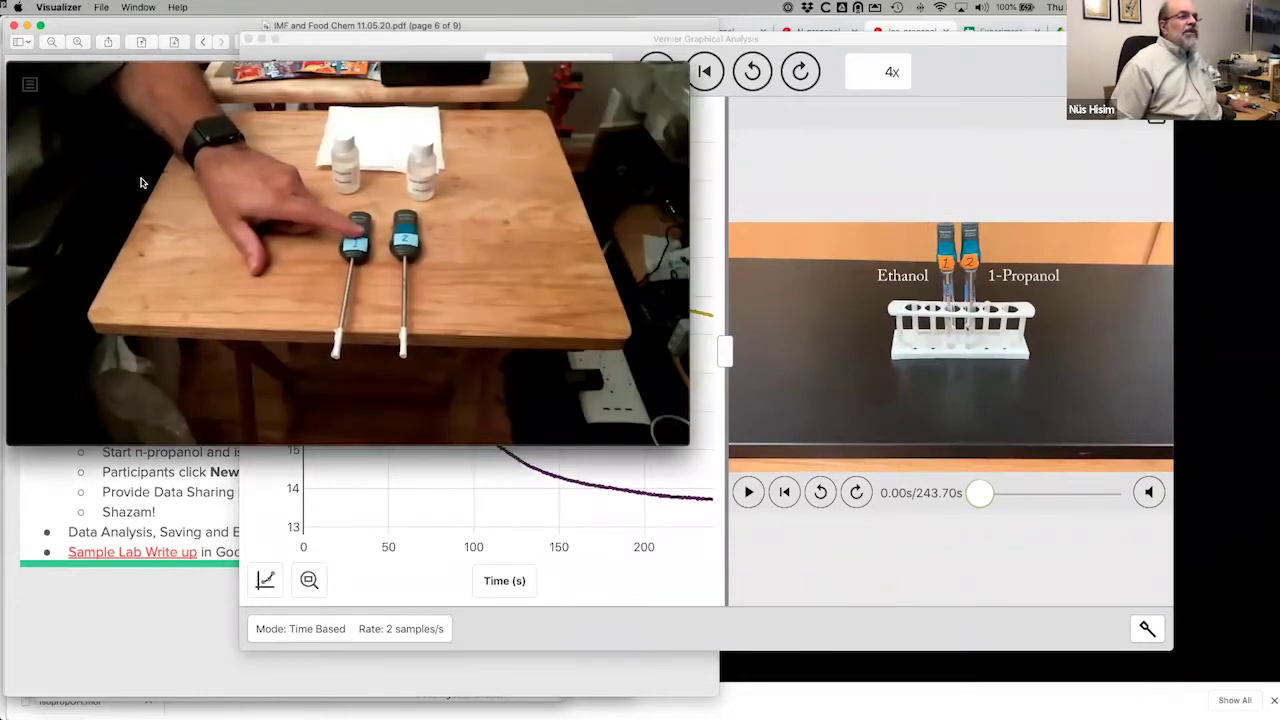
Start a new Sensor Data Collection experiment in Graphical Analysis without saving changes to the CWV_09 evaporation file.
left_click(404, 40)
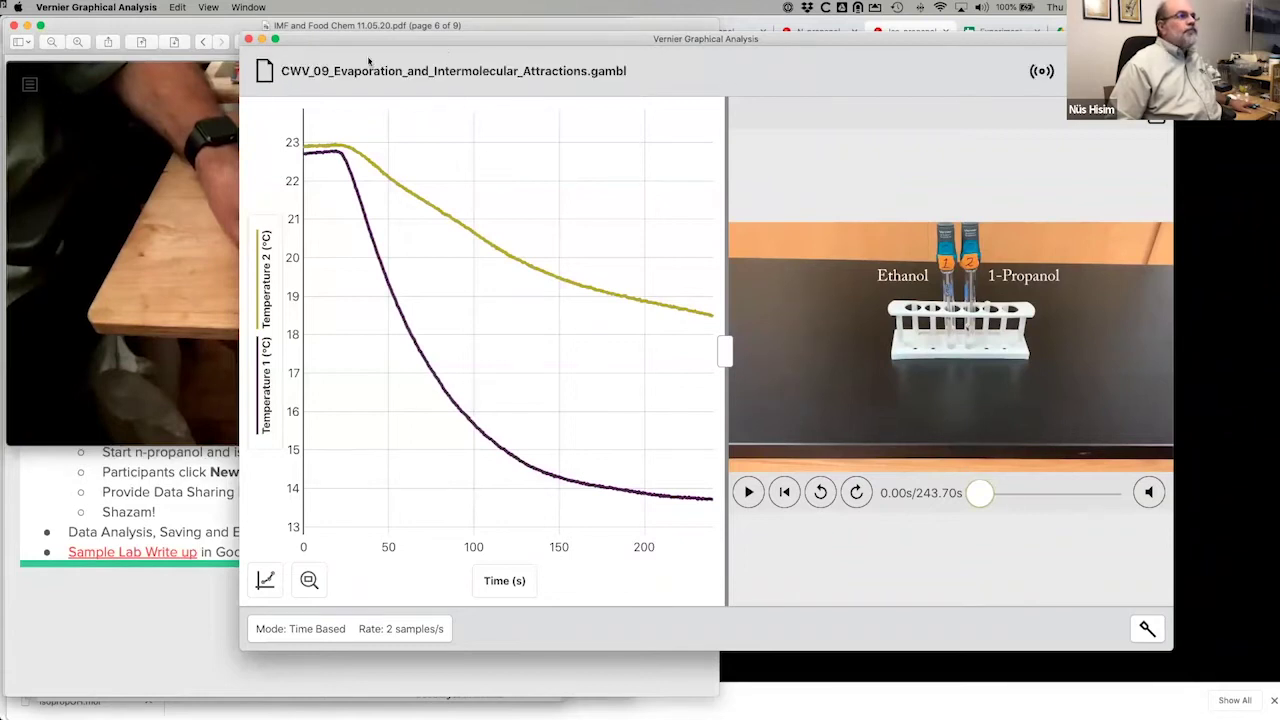
left_click(264, 71)
left_click(258, 117)
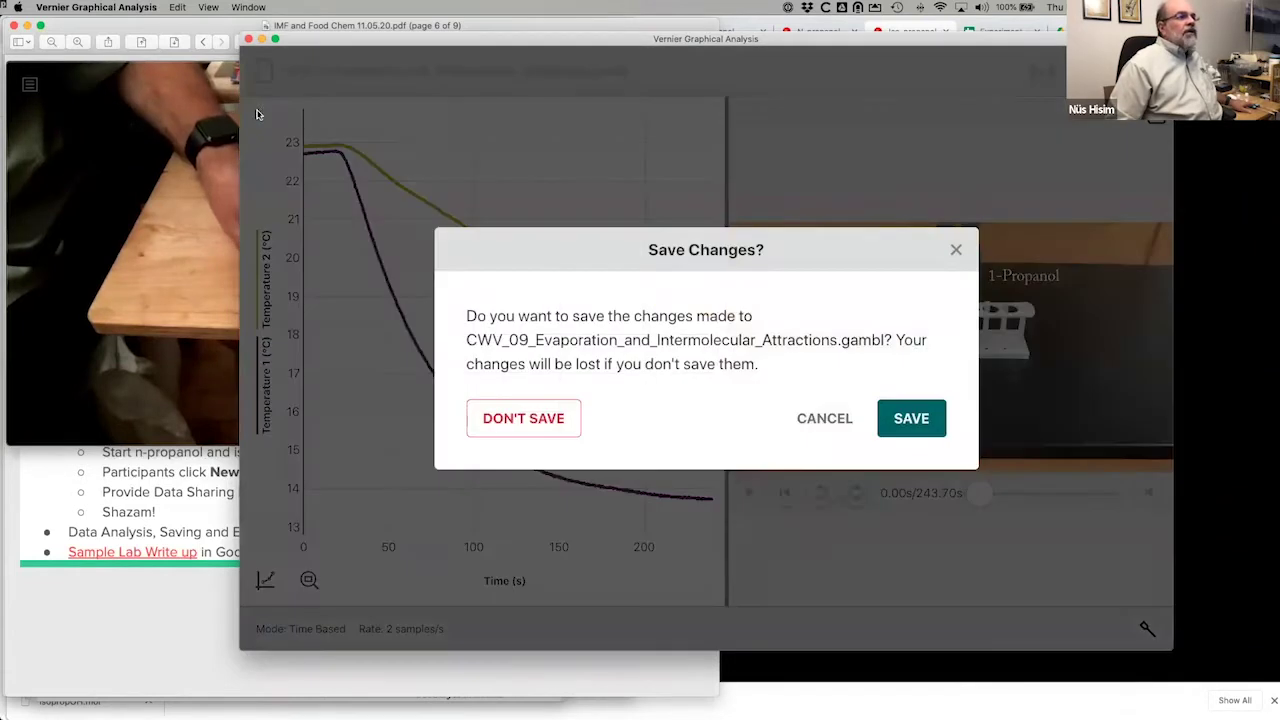
left_click(541, 432)
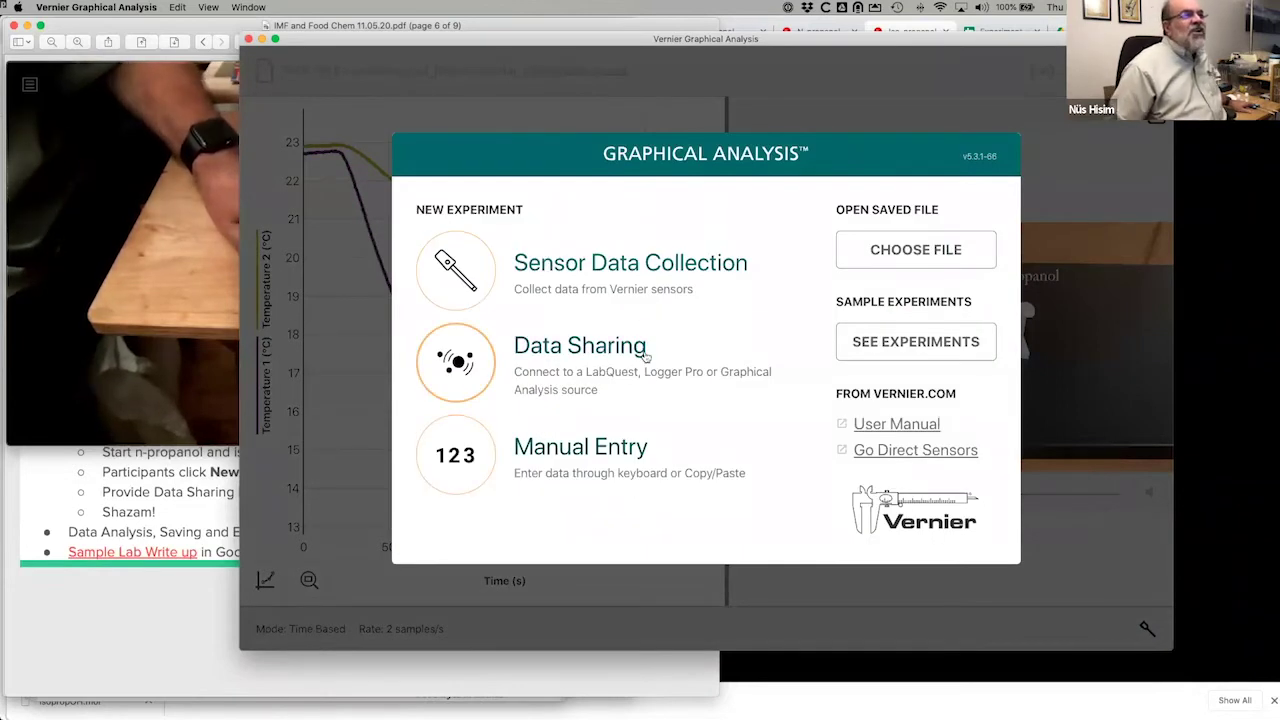
left_click(479, 284)
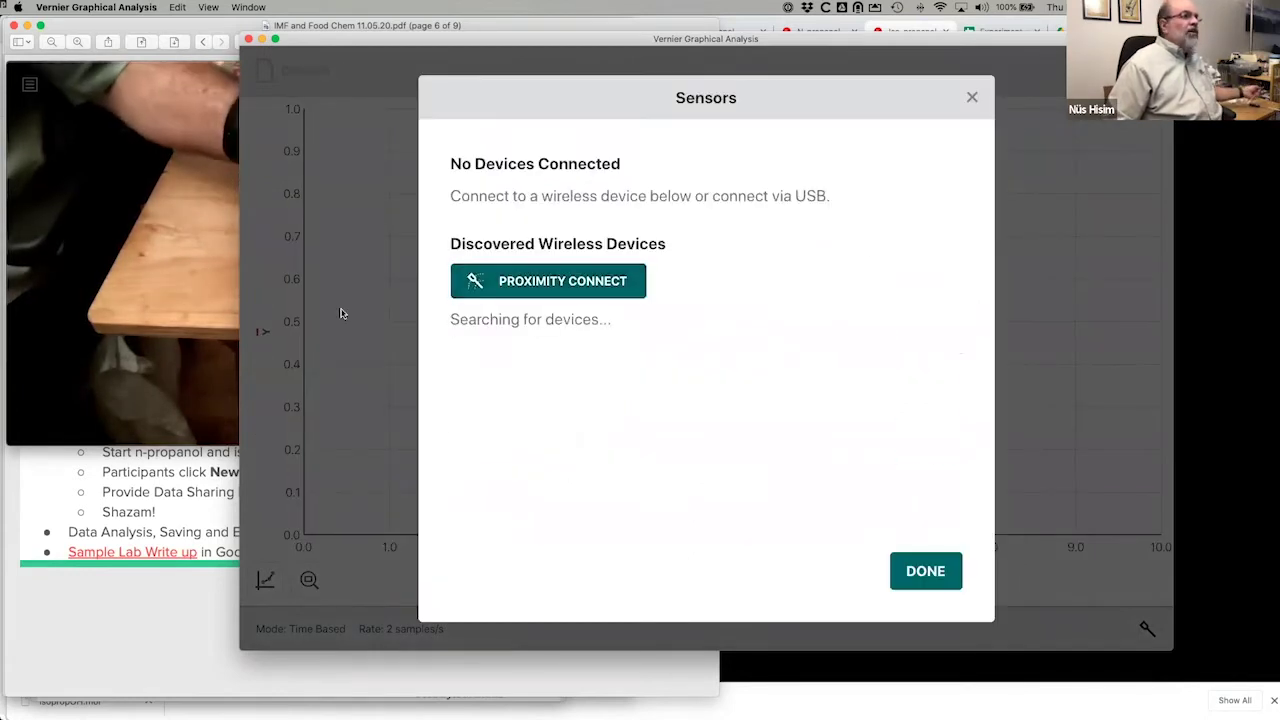
Show probe 1 in the camera view, then filter the wireless devices by g5 and connect the GDX-TMP 0F1001G5 sensor.
left_click(180, 320)
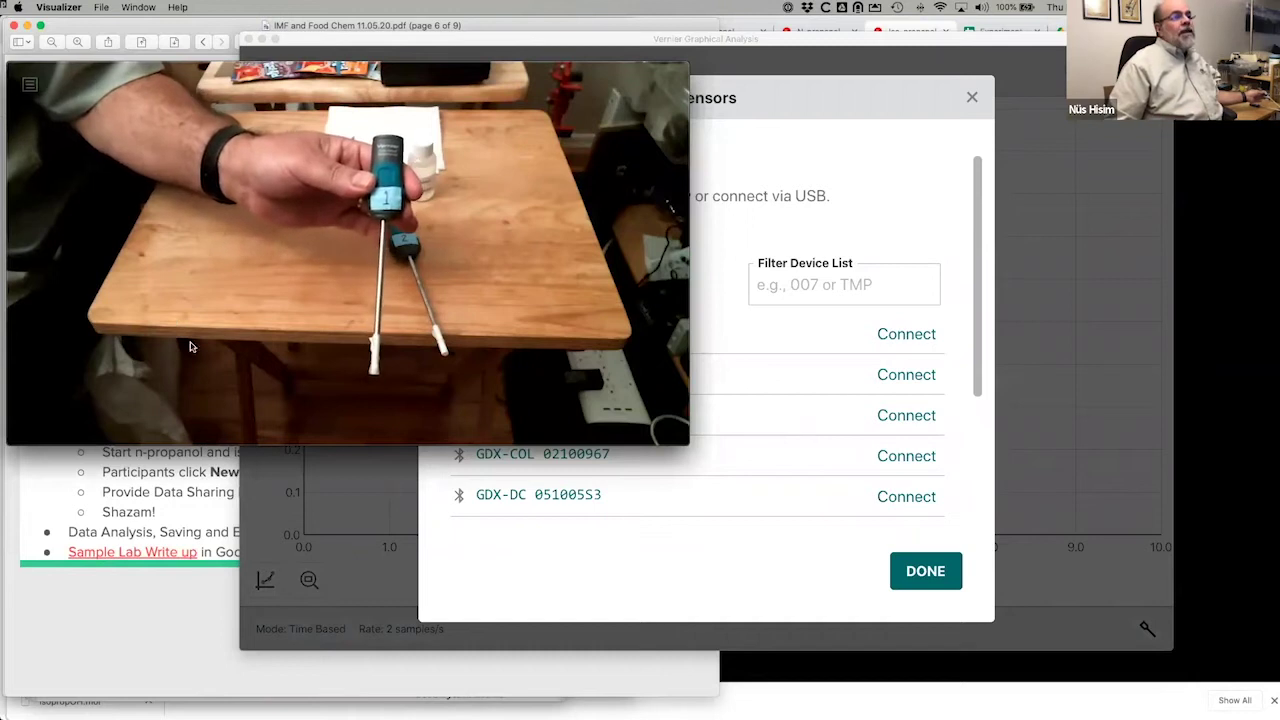
left_click(462, 543)
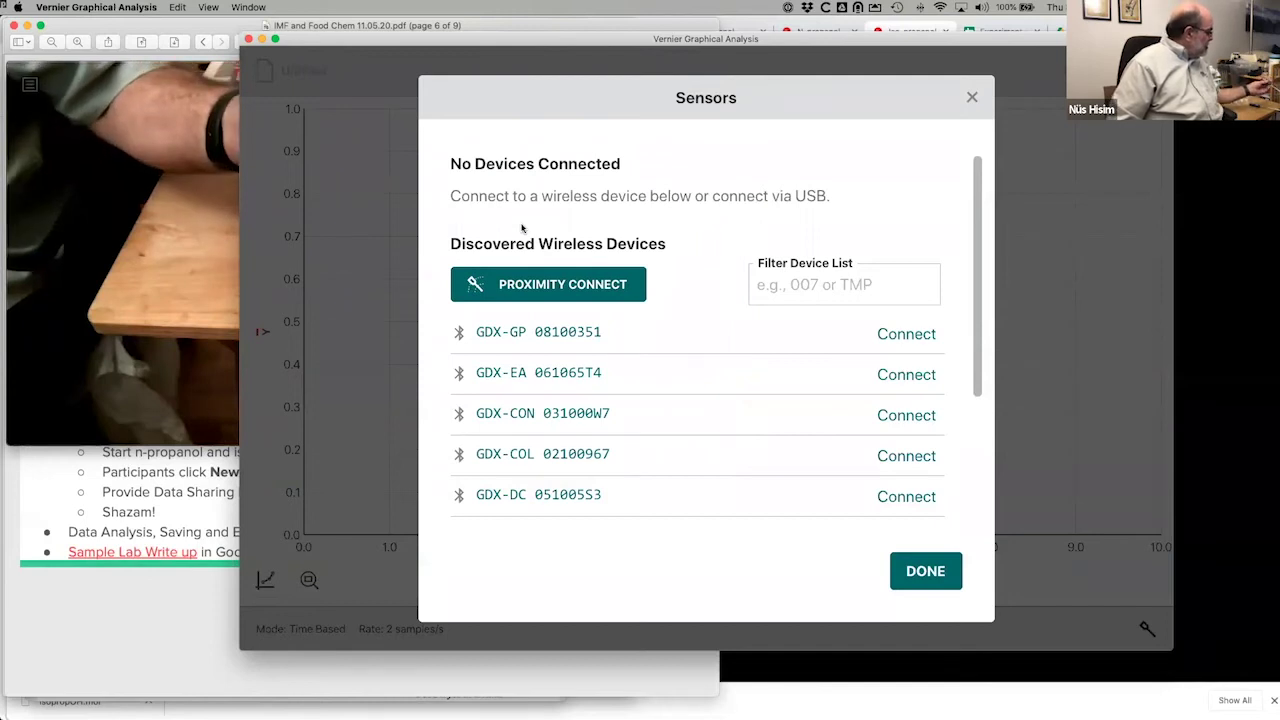
left_click(806, 287)
type("g5")
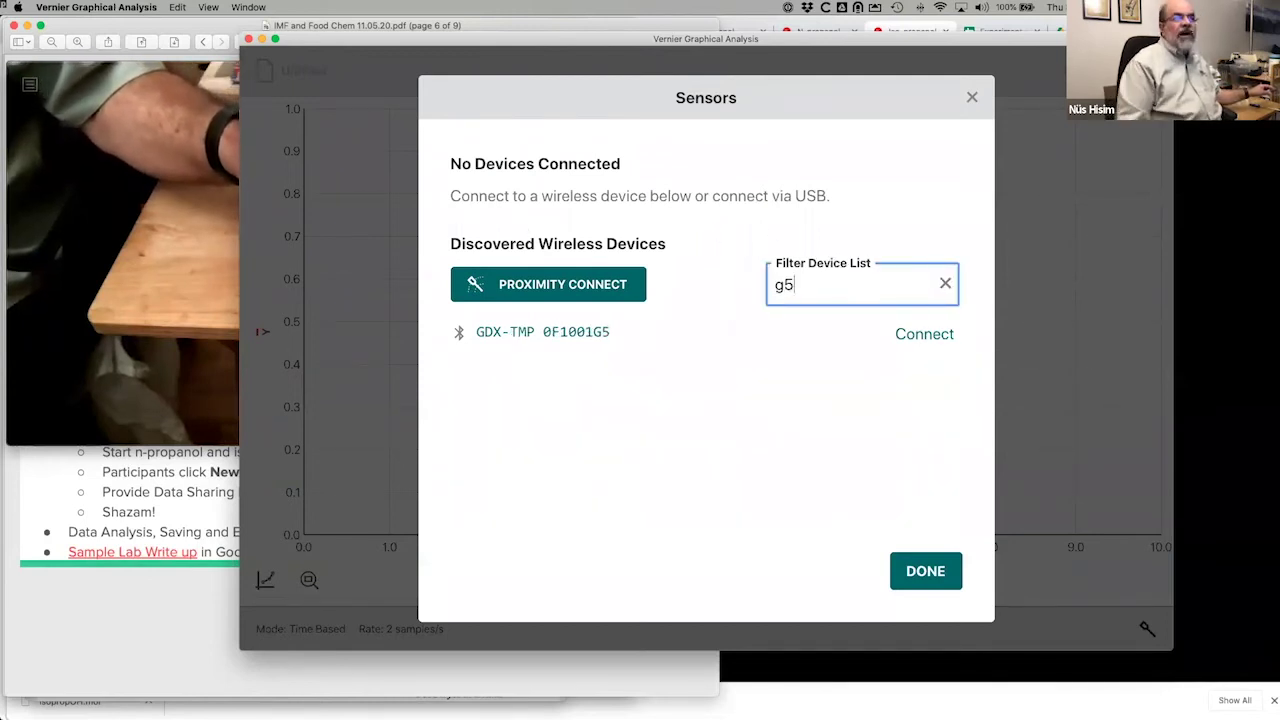
left_click(933, 340)
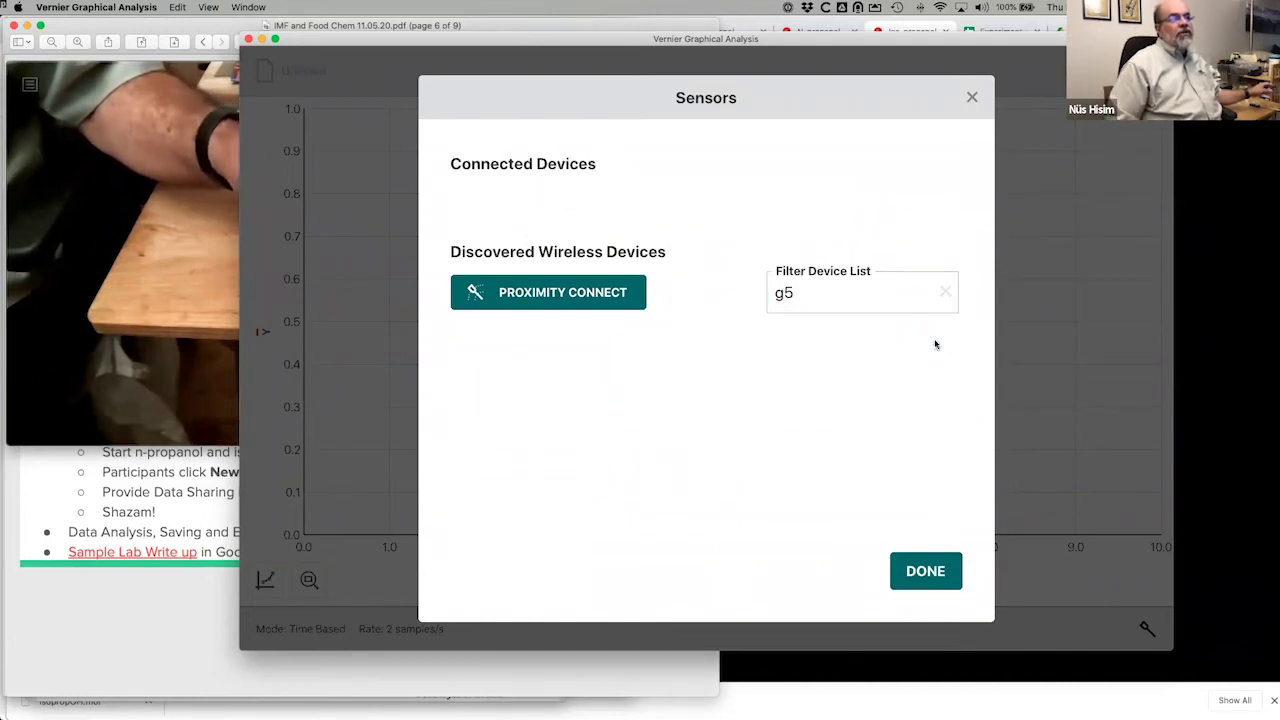
left_click(914, 570)
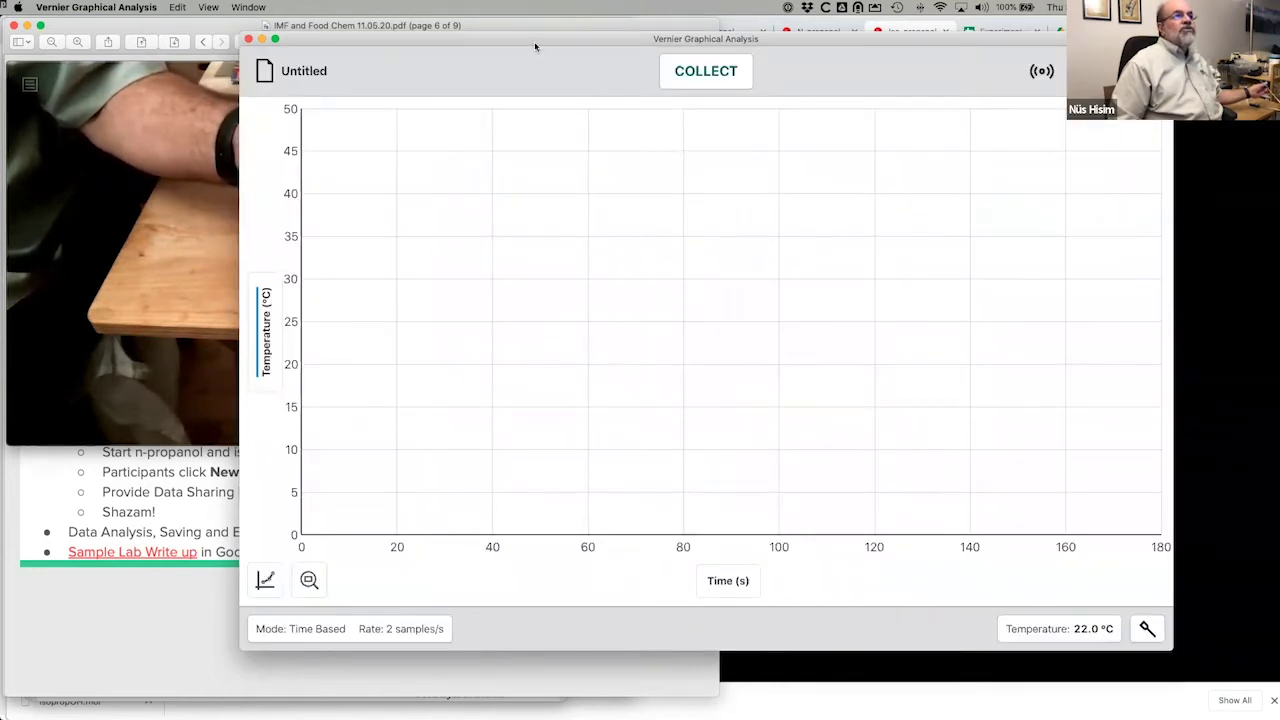
Shrink the Graphical Analysis window and place it beside the live camera view so both probes stay visible.
left_click_drag(534, 41, 456, 50)
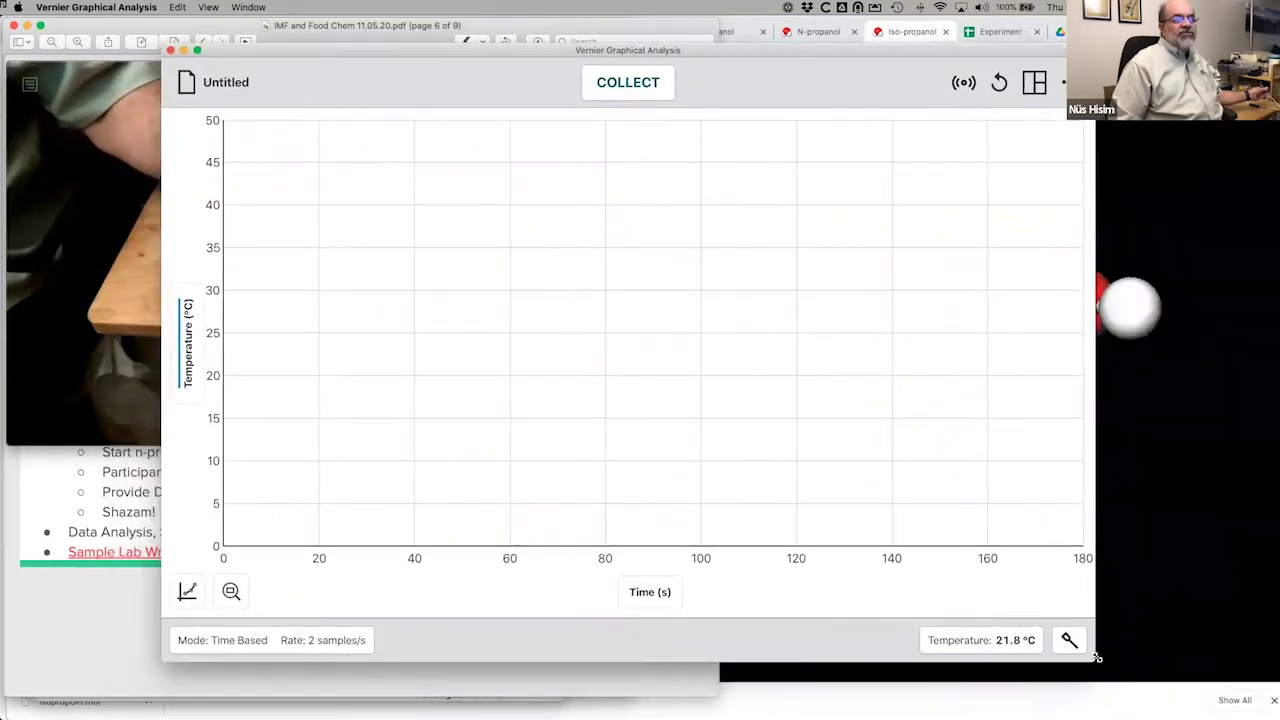
left_click_drag(1096, 662, 834, 508)
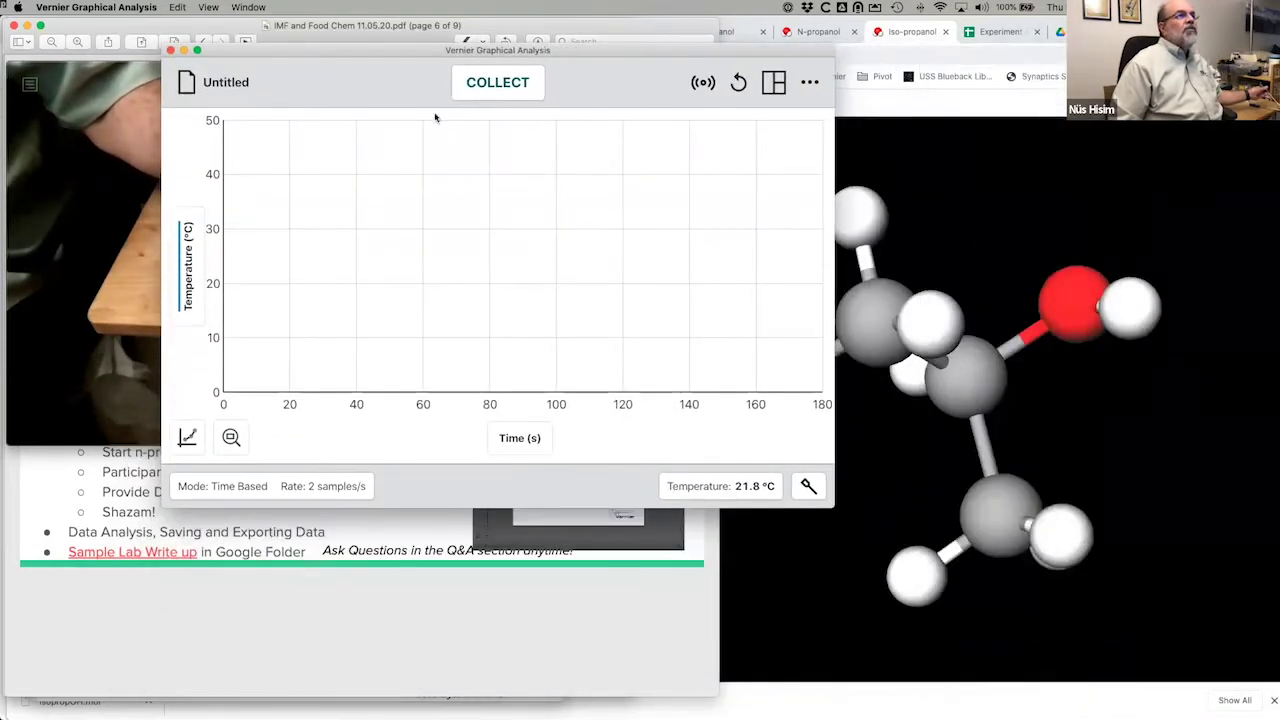
left_click_drag(371, 56, 730, 85)
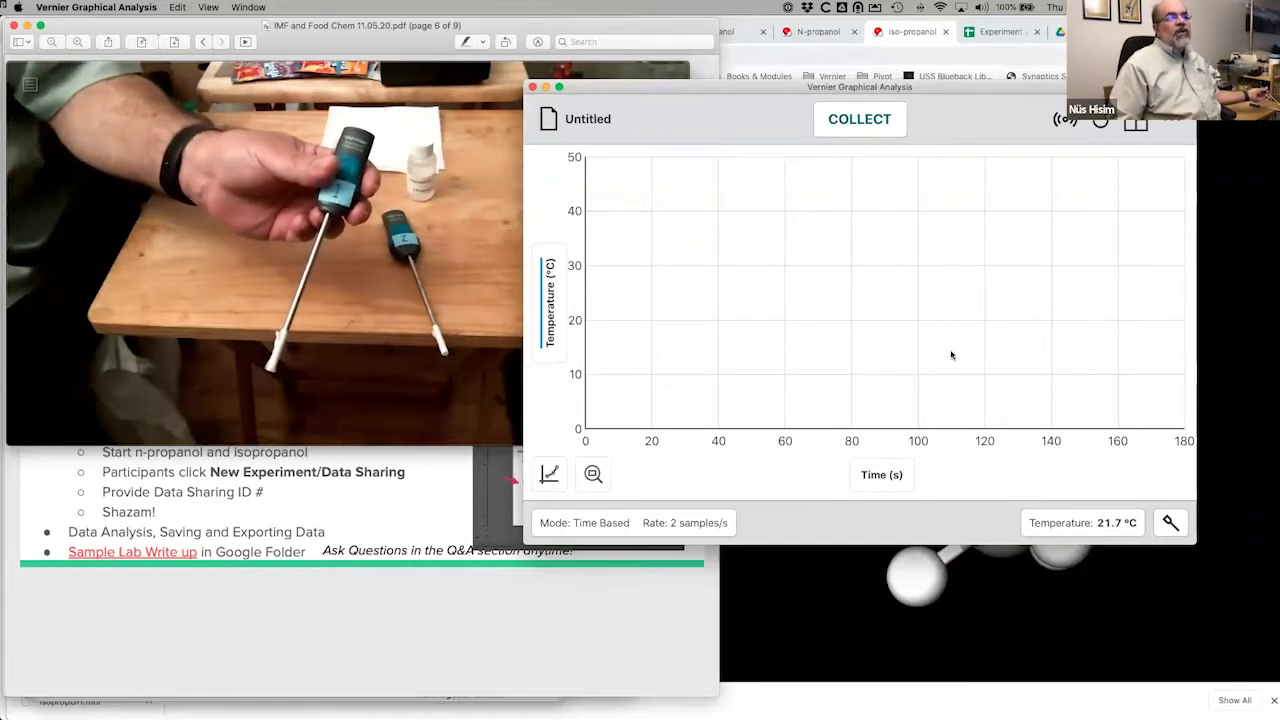
left_click_drag(1196, 545, 1207, 596)
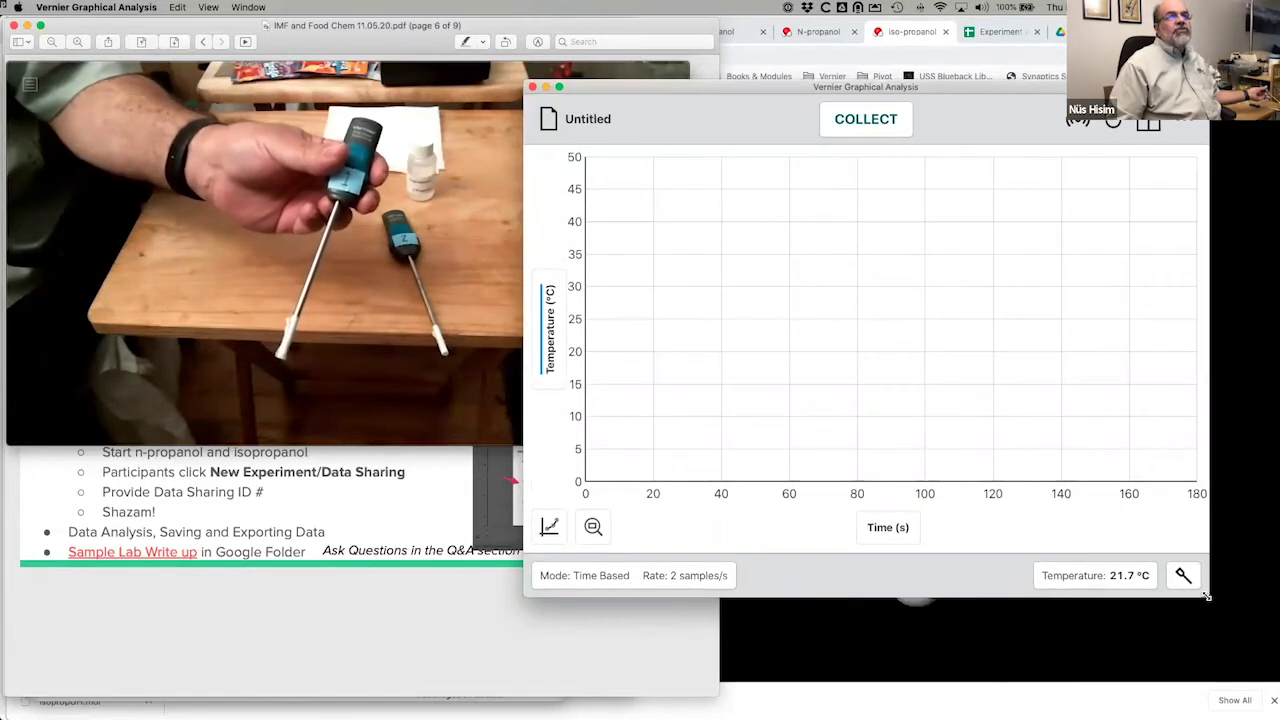
left_click_drag(700, 87, 728, 37)
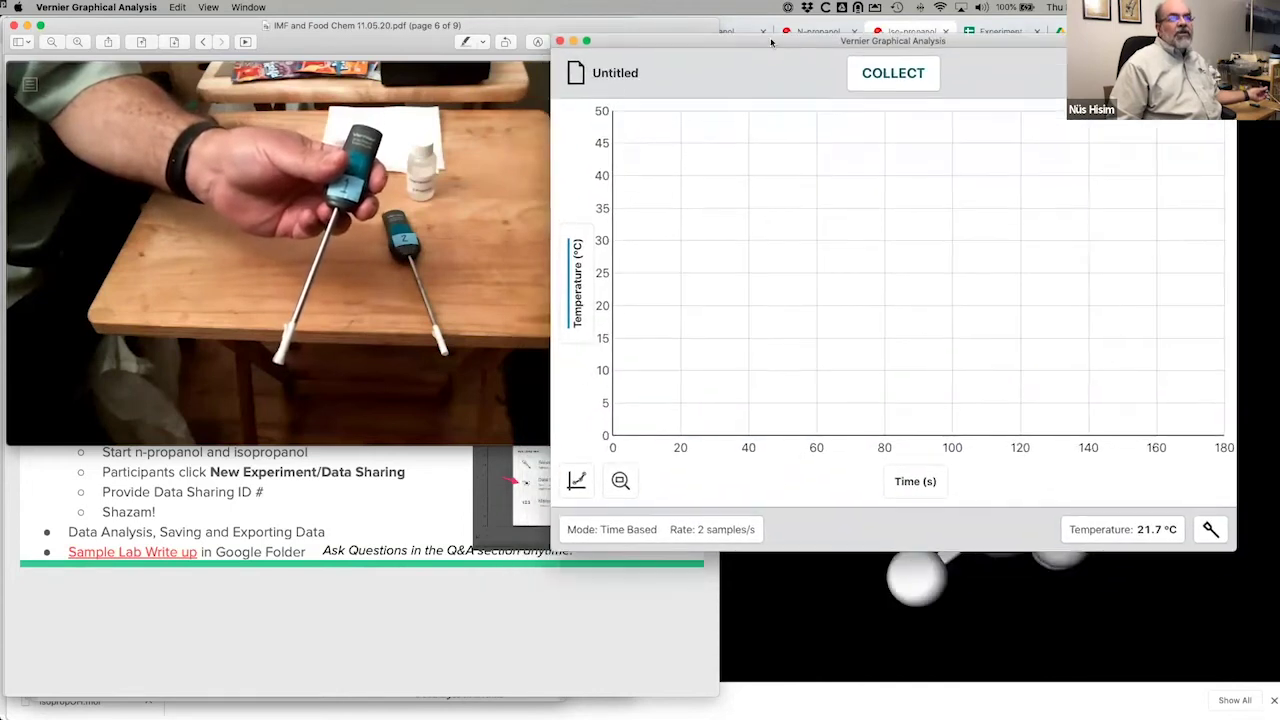
Set the time-based data collection to end after a duration of 240 s.
left_click(645, 533)
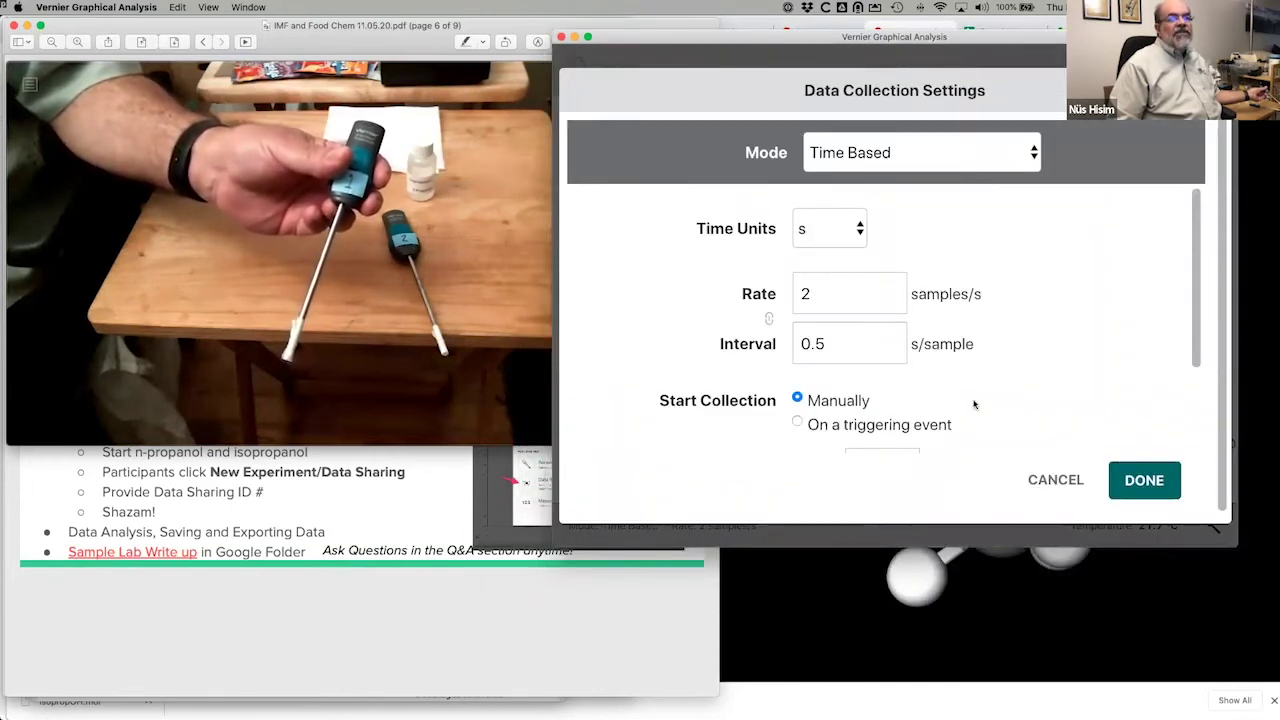
scroll(976, 406, "down", 3)
double_click(858, 354)
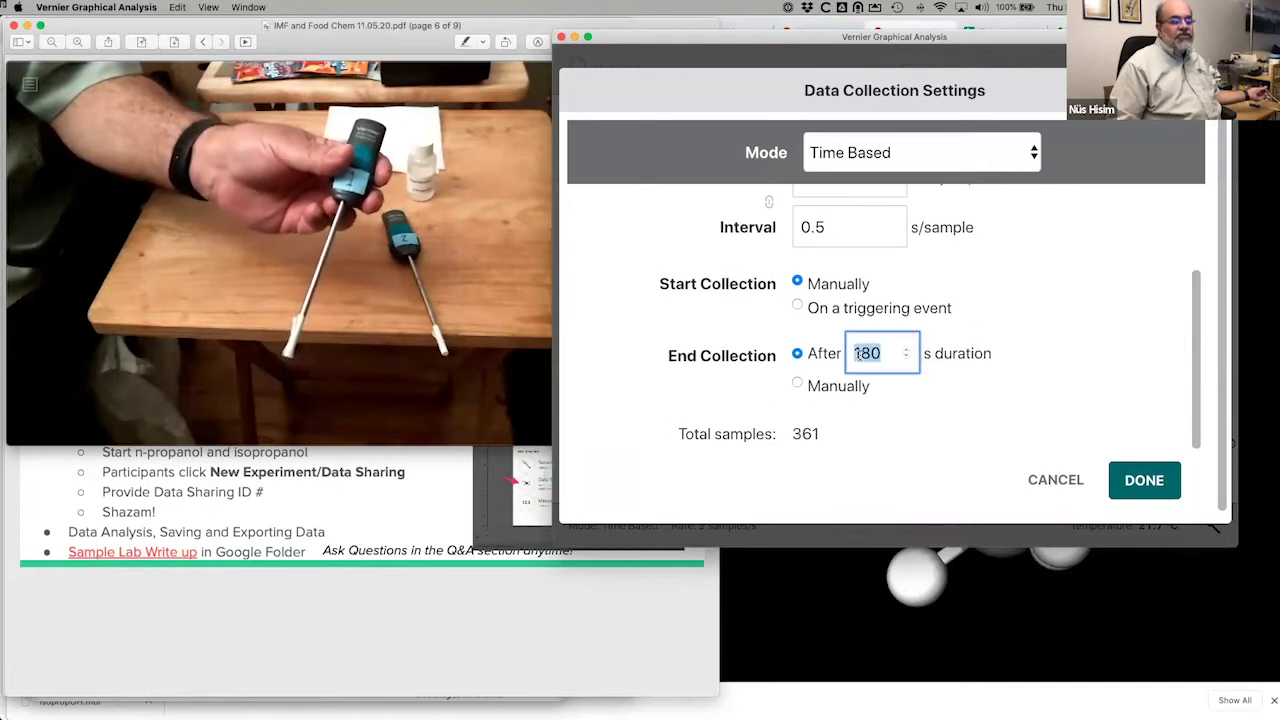
type("240")
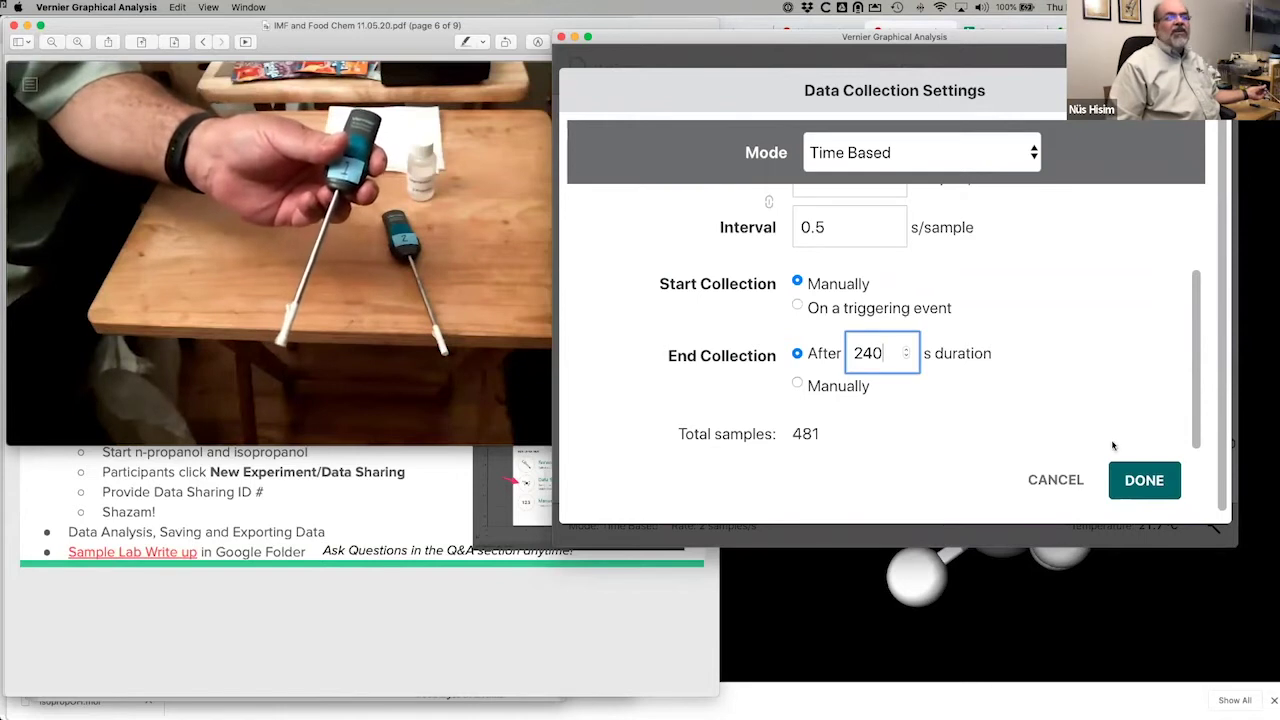
left_click(1133, 478)
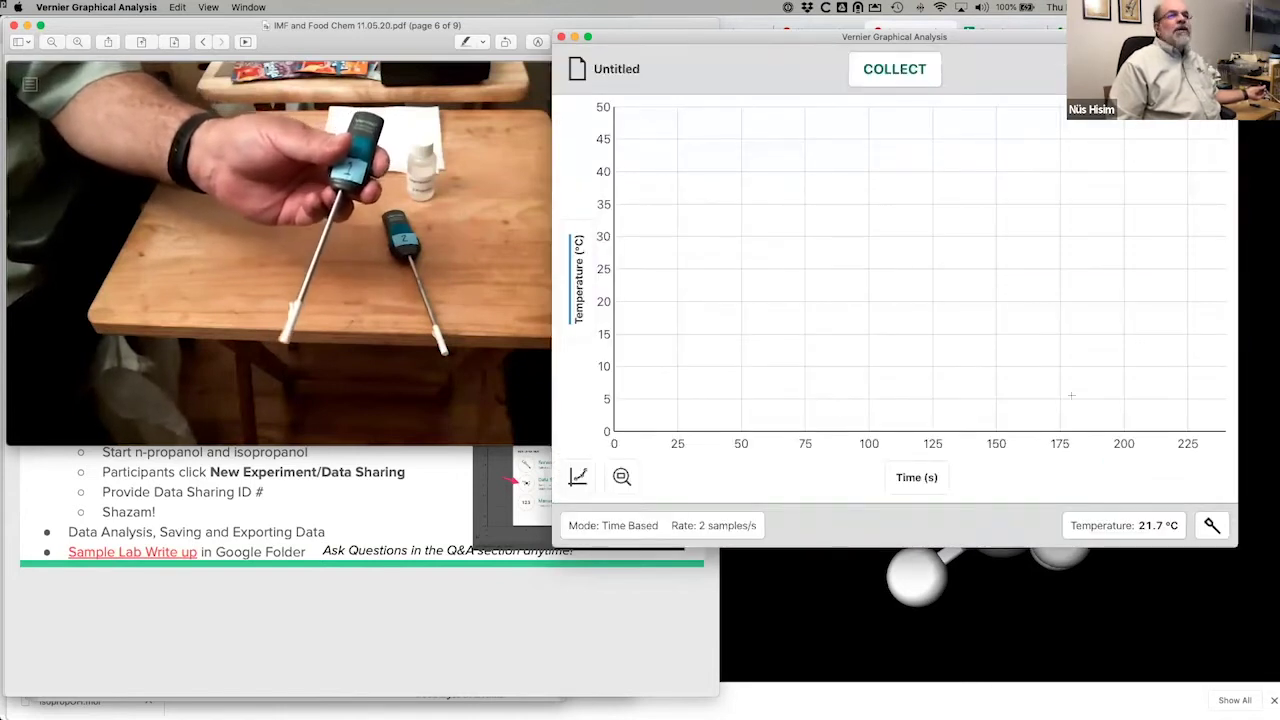
Show the temperature meter beside the graph and widen the graph area, leaving a narrow meter pane.
left_click(1214, 68)
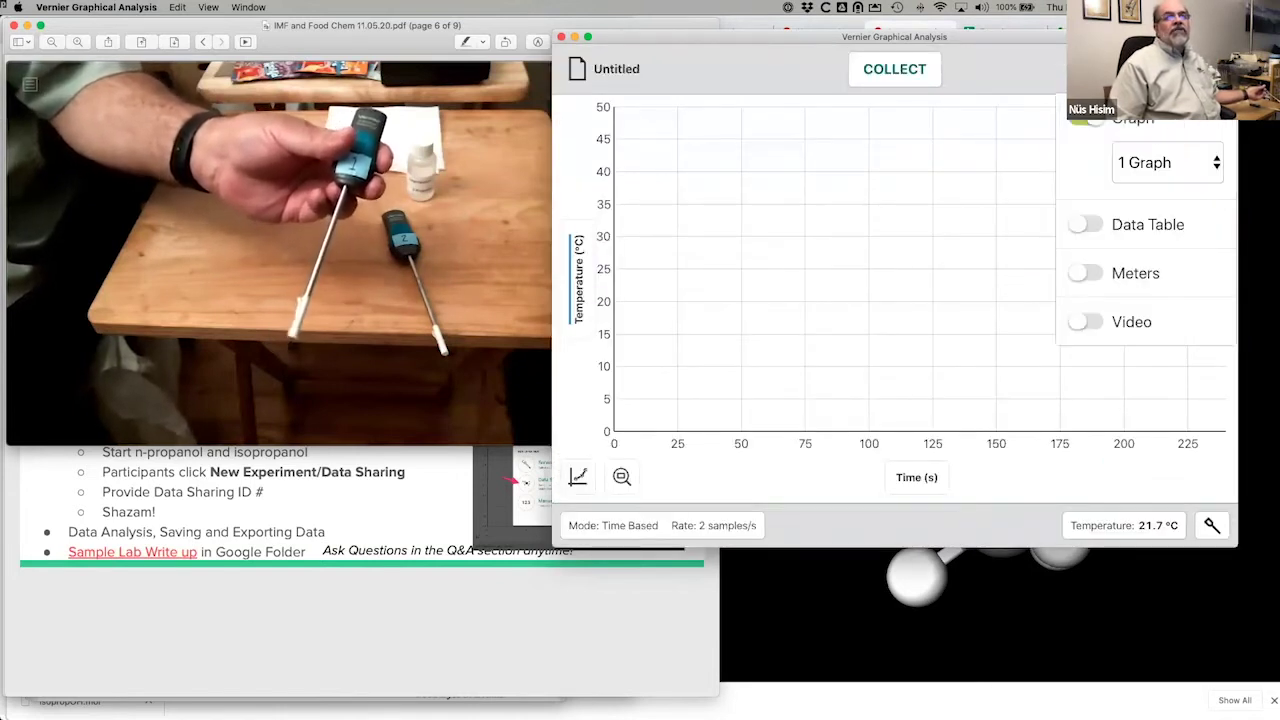
left_click(1098, 275)
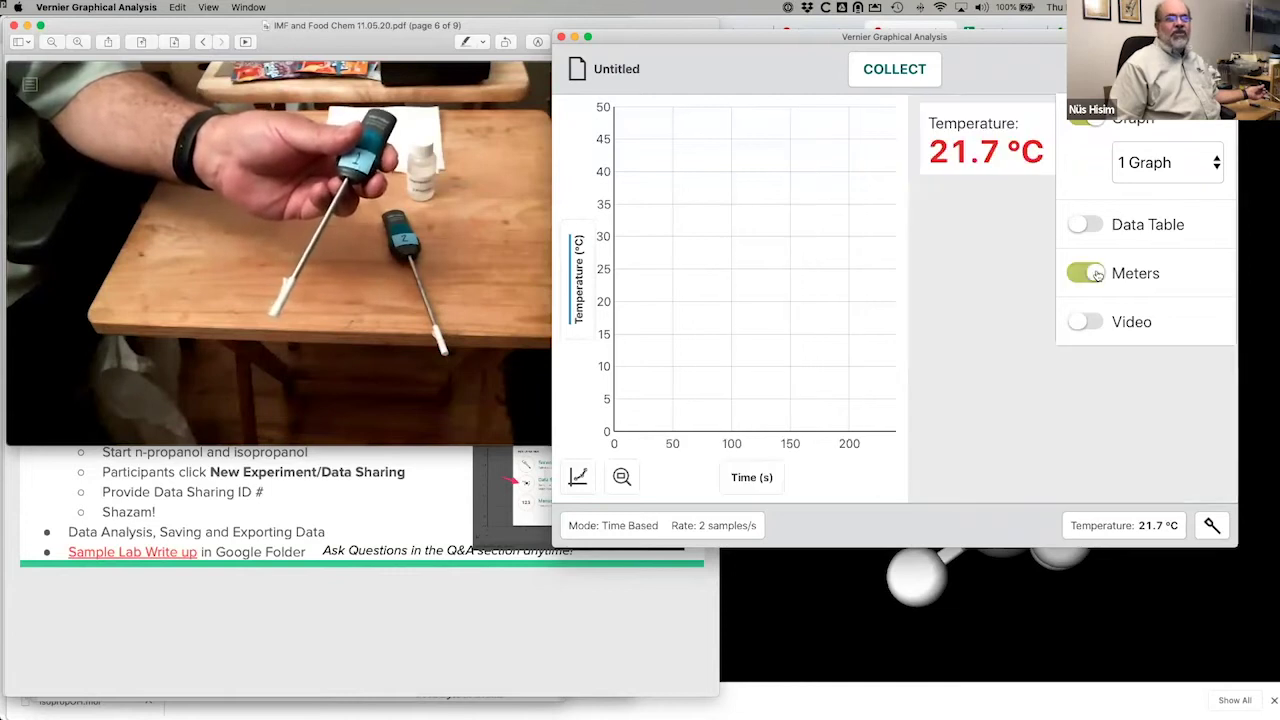
left_click(1029, 231)
left_click_drag(907, 294, 1072, 287)
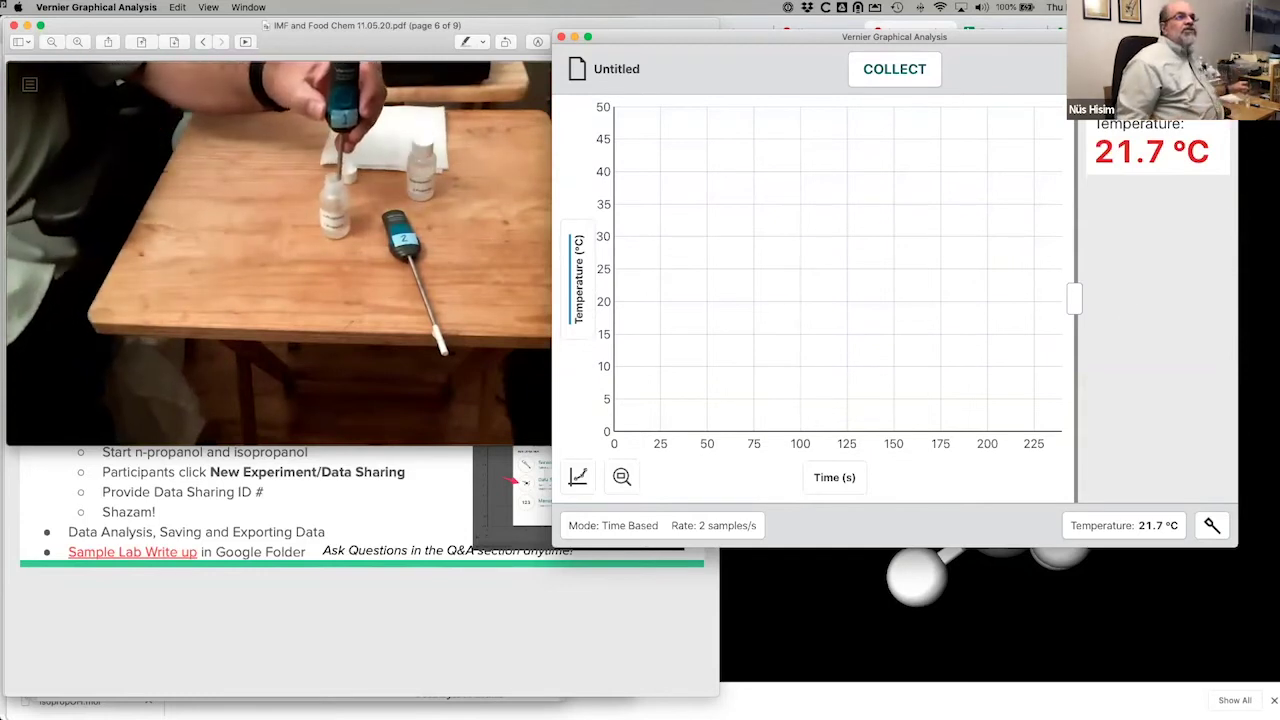
Start collecting temperature data, and reposition the Graphical Analysis window to reveal both probes in the camera view.
left_click_drag(816, 42, 680, 42)
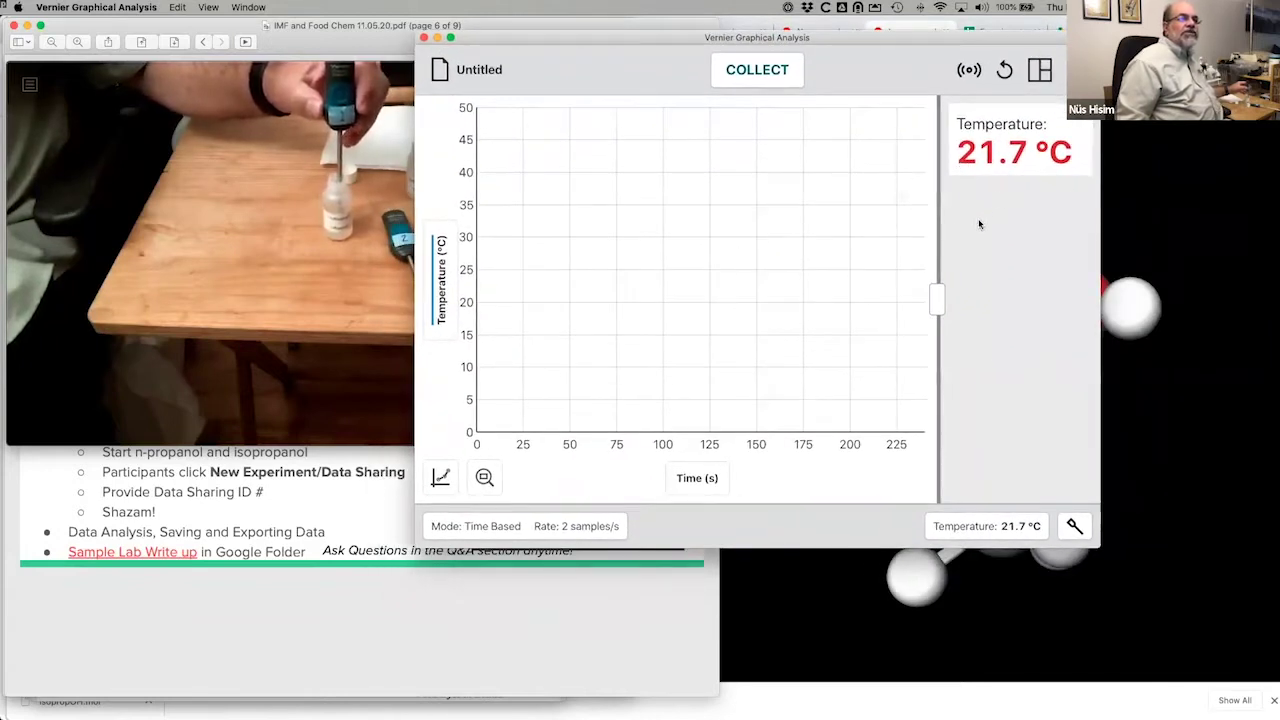
left_click(755, 74)
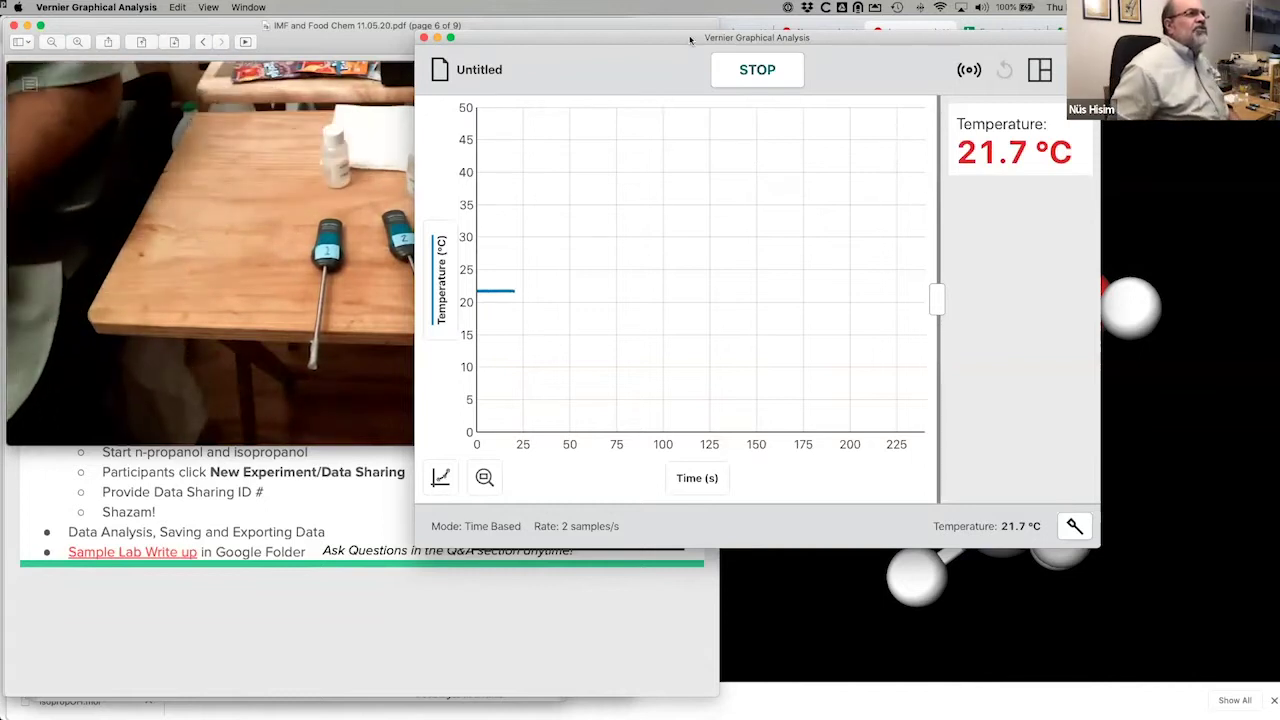
left_click_drag(692, 40, 795, 33)
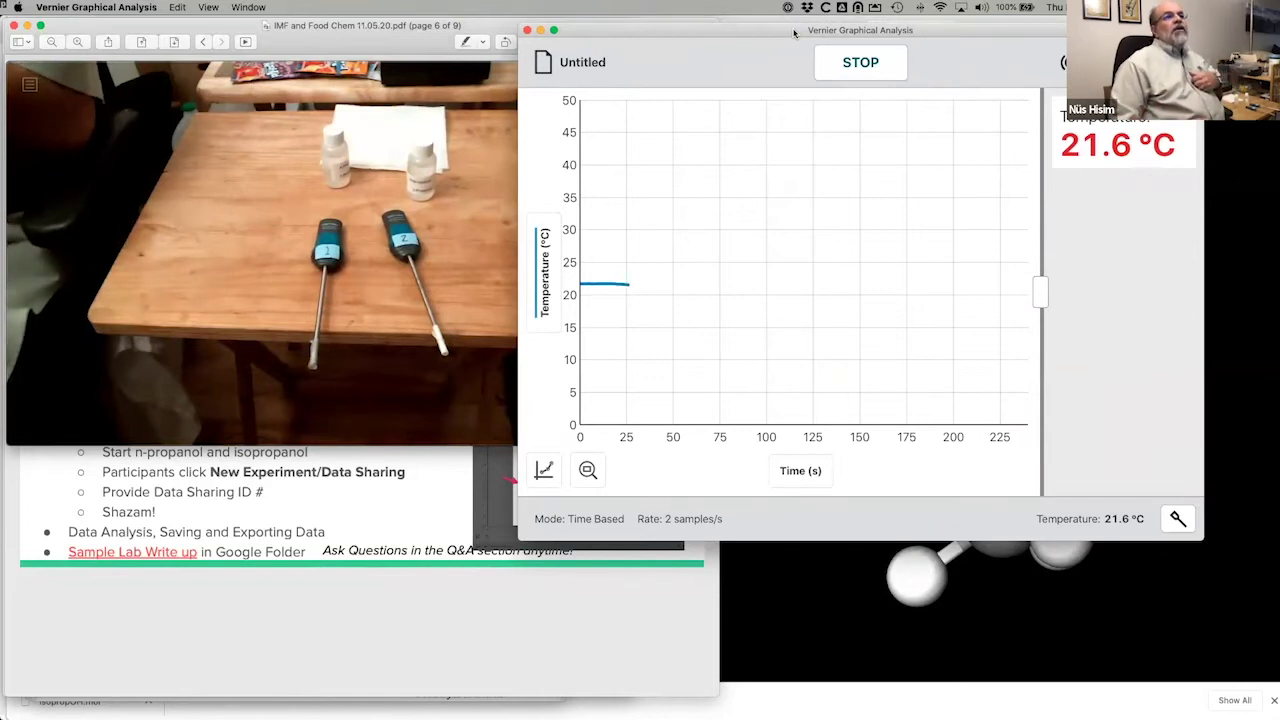
Check the Live Data Sharing instructions on the Preview slide, and return to the running temperature graph in Graphical Analysis.
left_click_drag(794, 33, 670, 51)
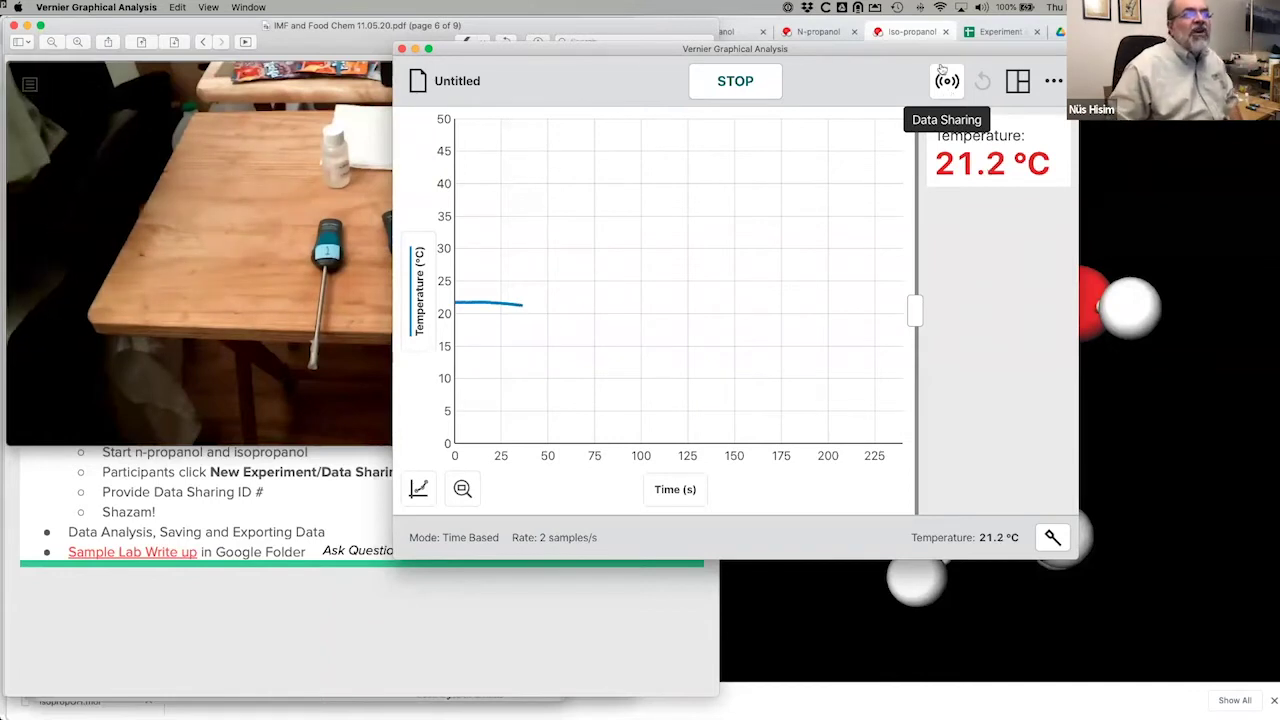
left_click(493, 598)
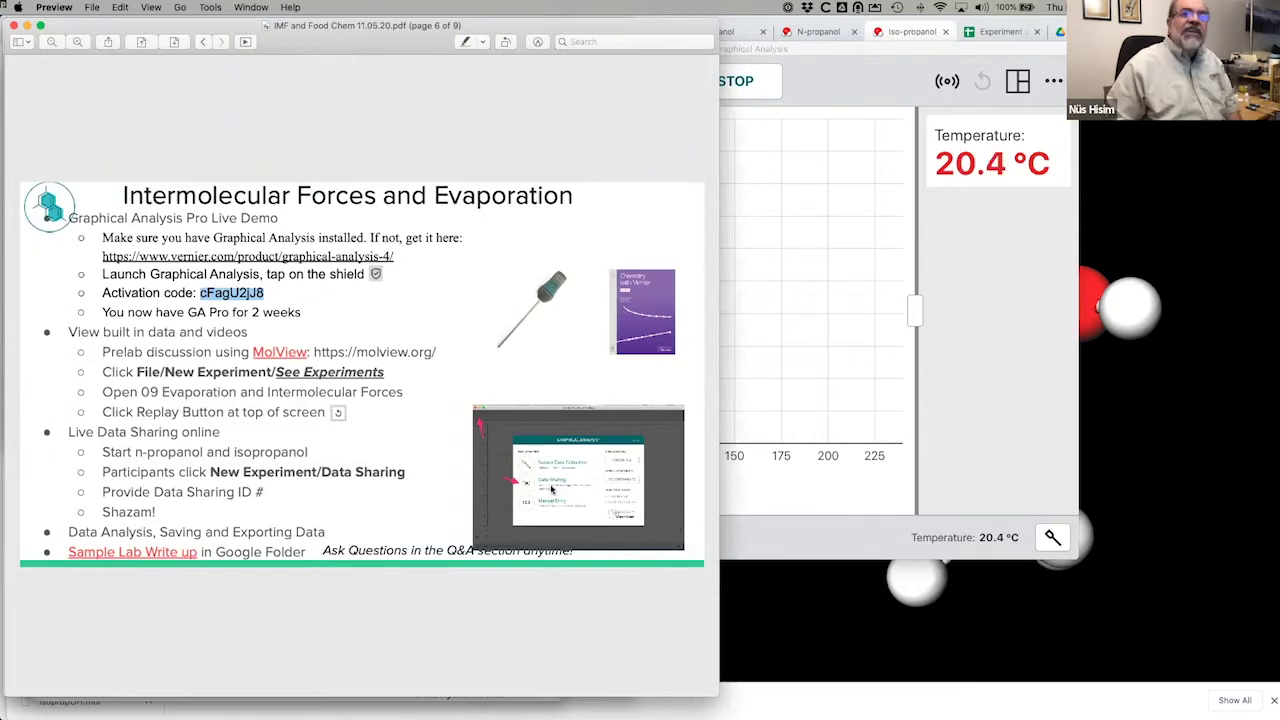
left_click(782, 322)
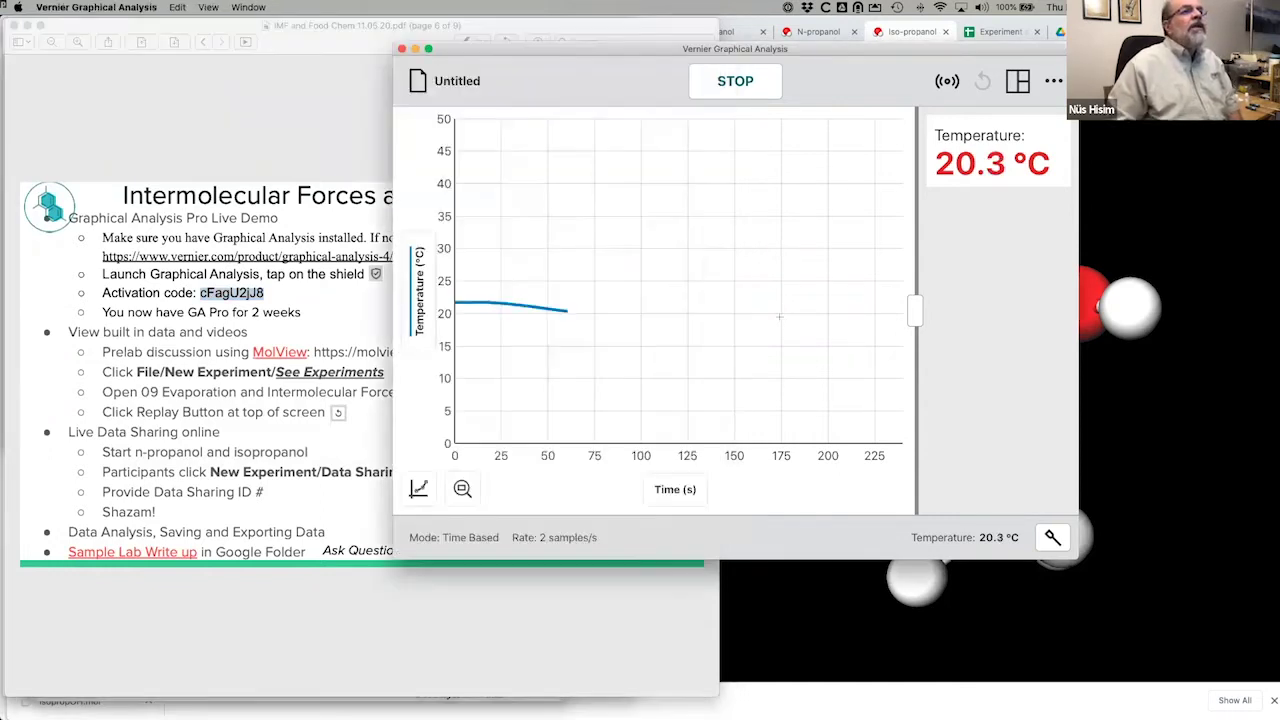
Start a data sharing session, enlarge and highlight its session ID for the participants, and return to the running graph.
left_click(949, 84)
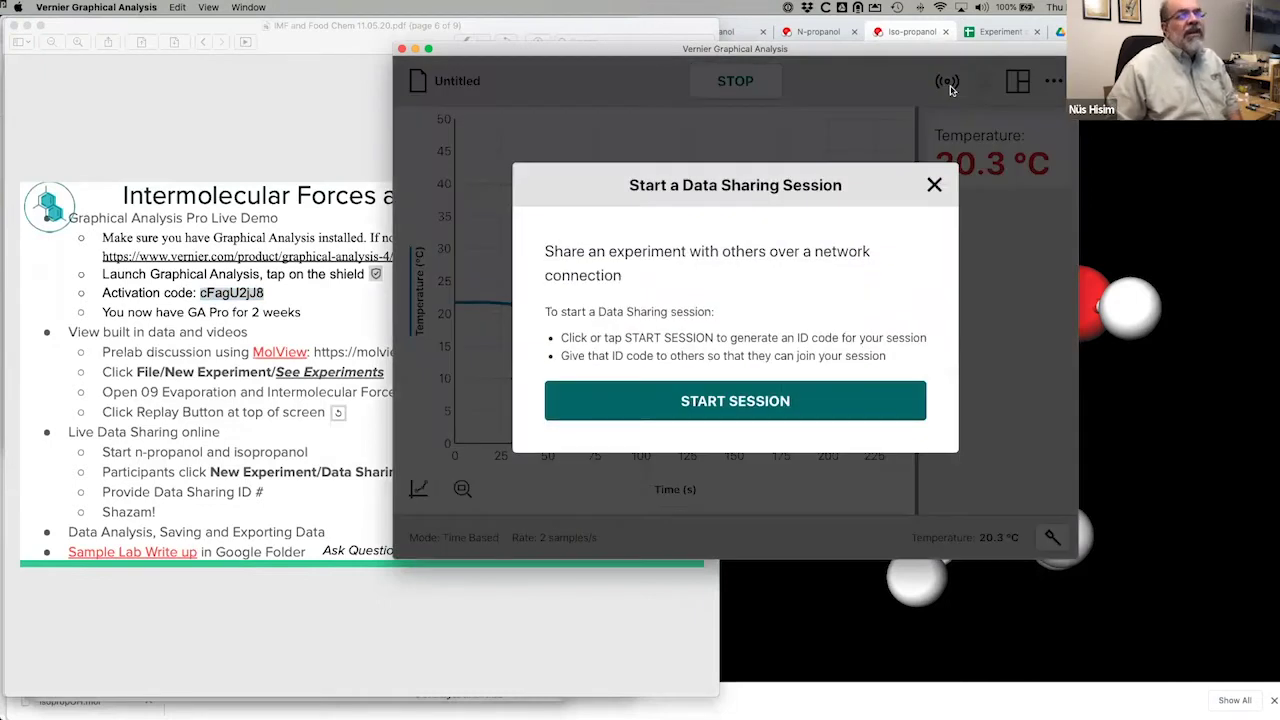
left_click(773, 415)
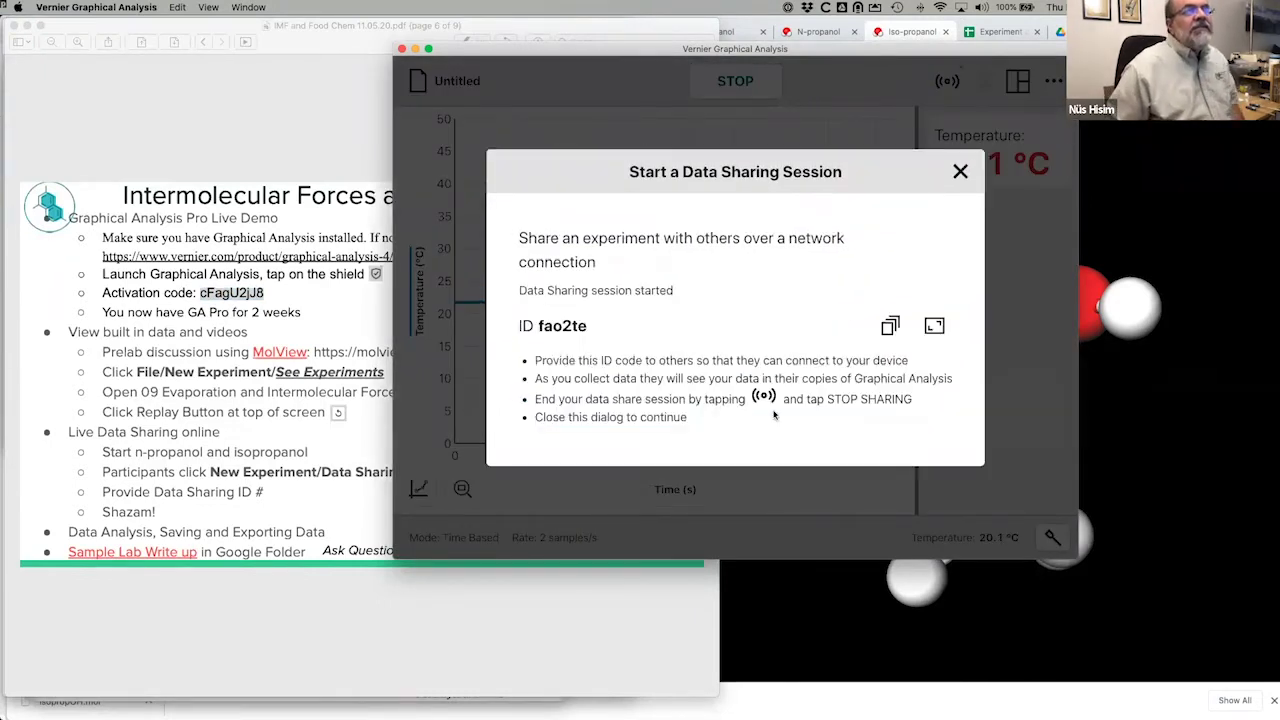
left_click(934, 326)
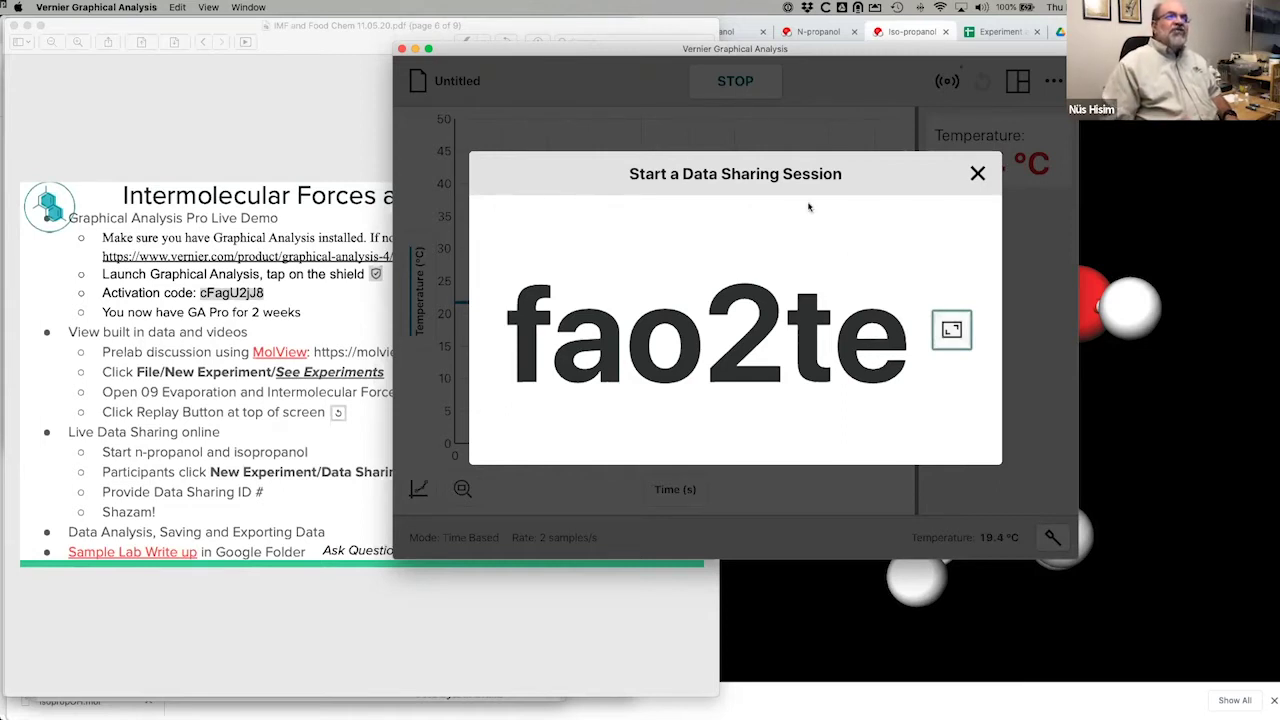
left_click(951, 331)
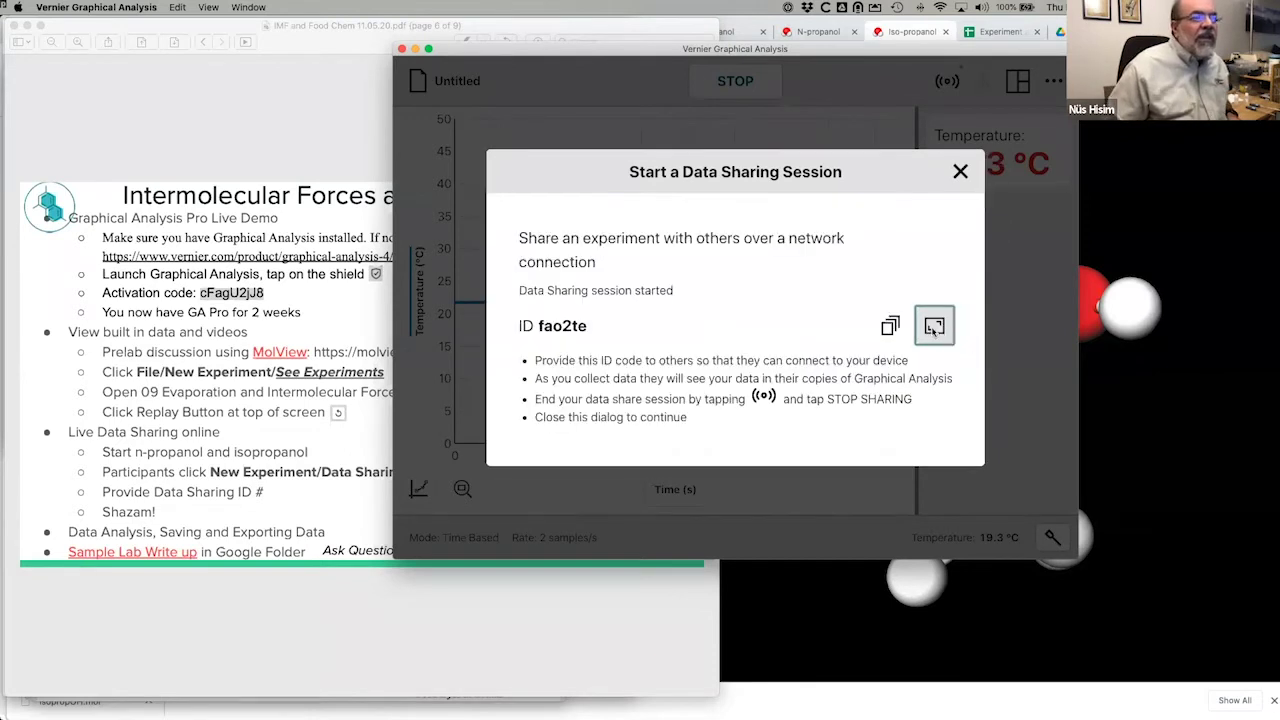
left_click_drag(588, 328, 538, 327)
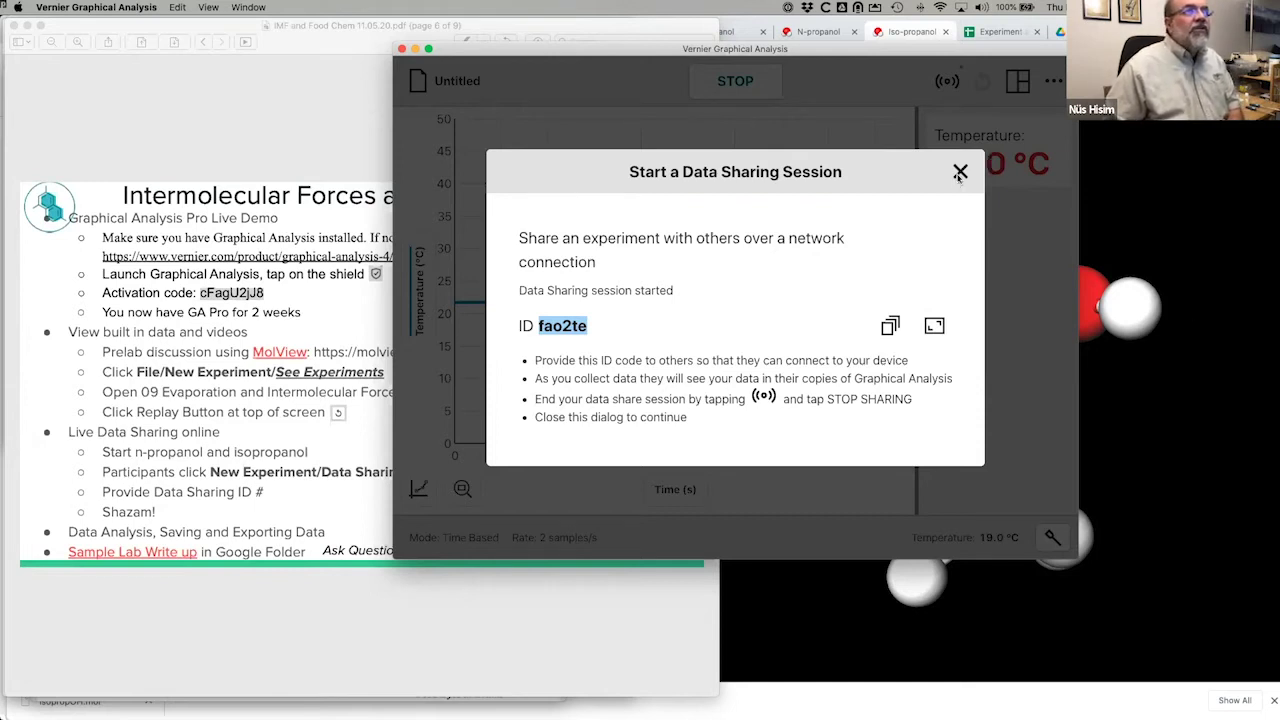
left_click(960, 172)
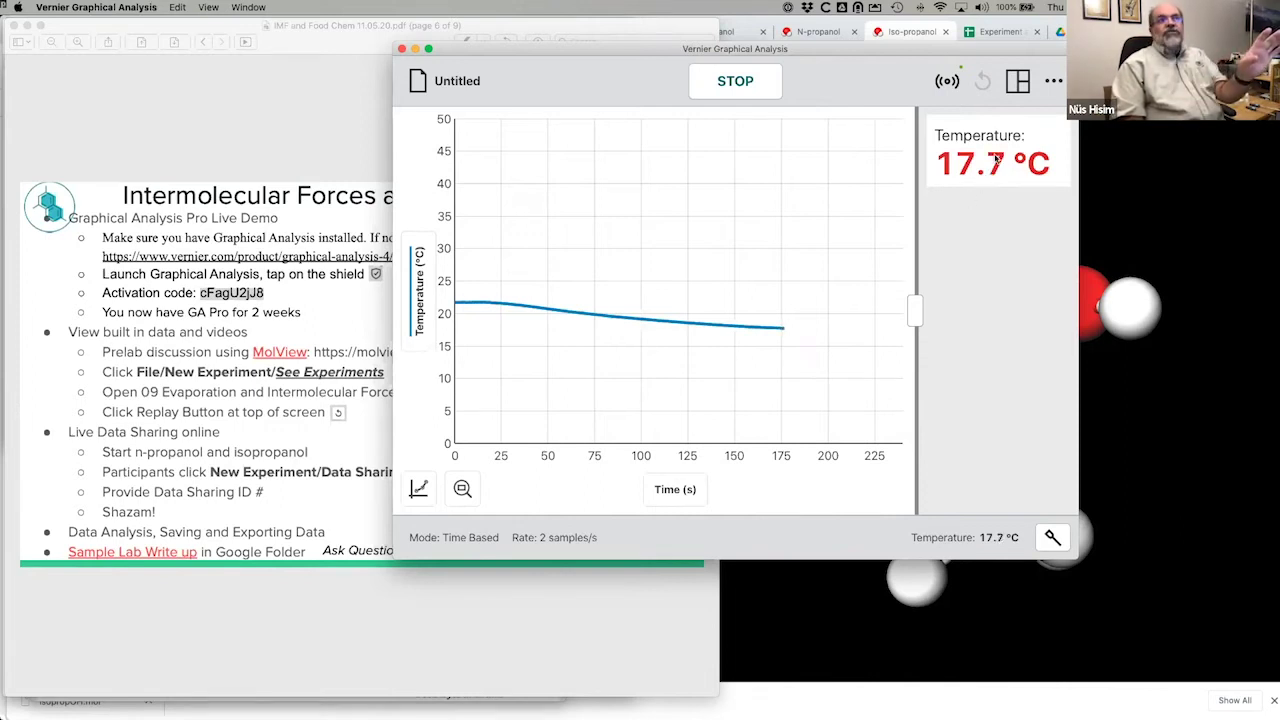
Add the data table to the view alongside the temperature graph and meter.
left_click(1018, 86)
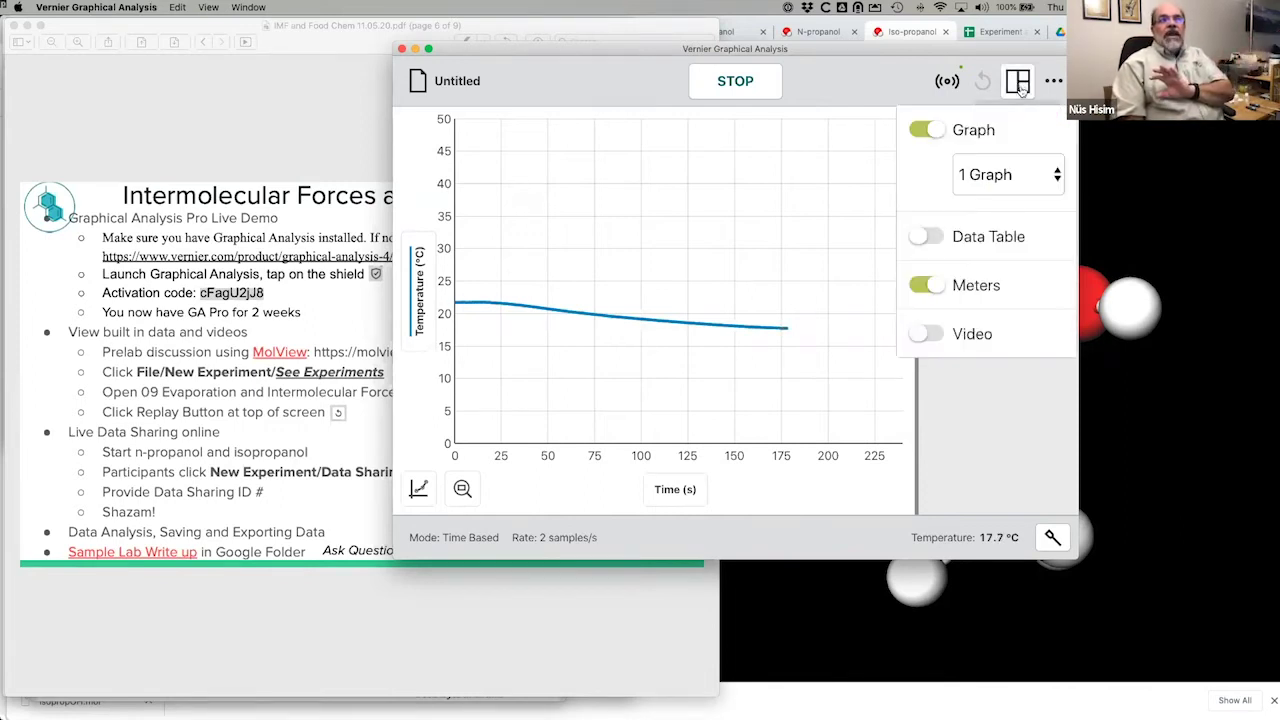
left_click(982, 316)
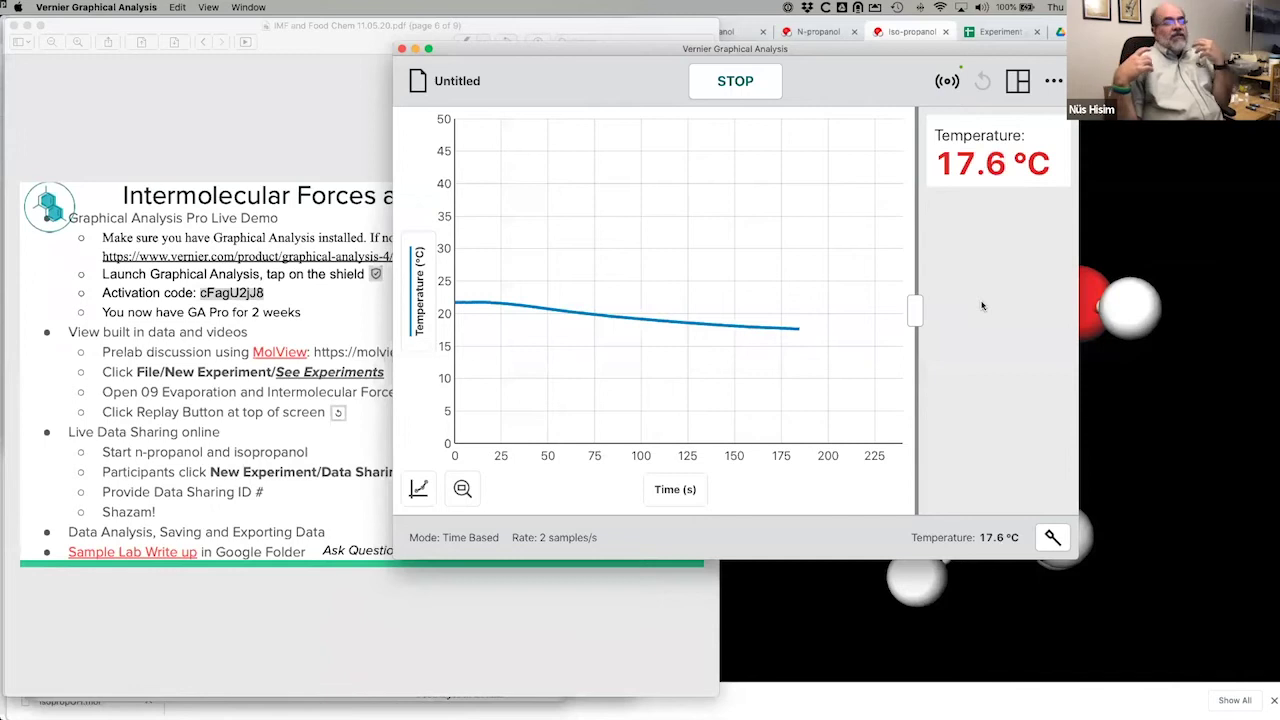
left_click(1017, 81)
left_click(928, 237)
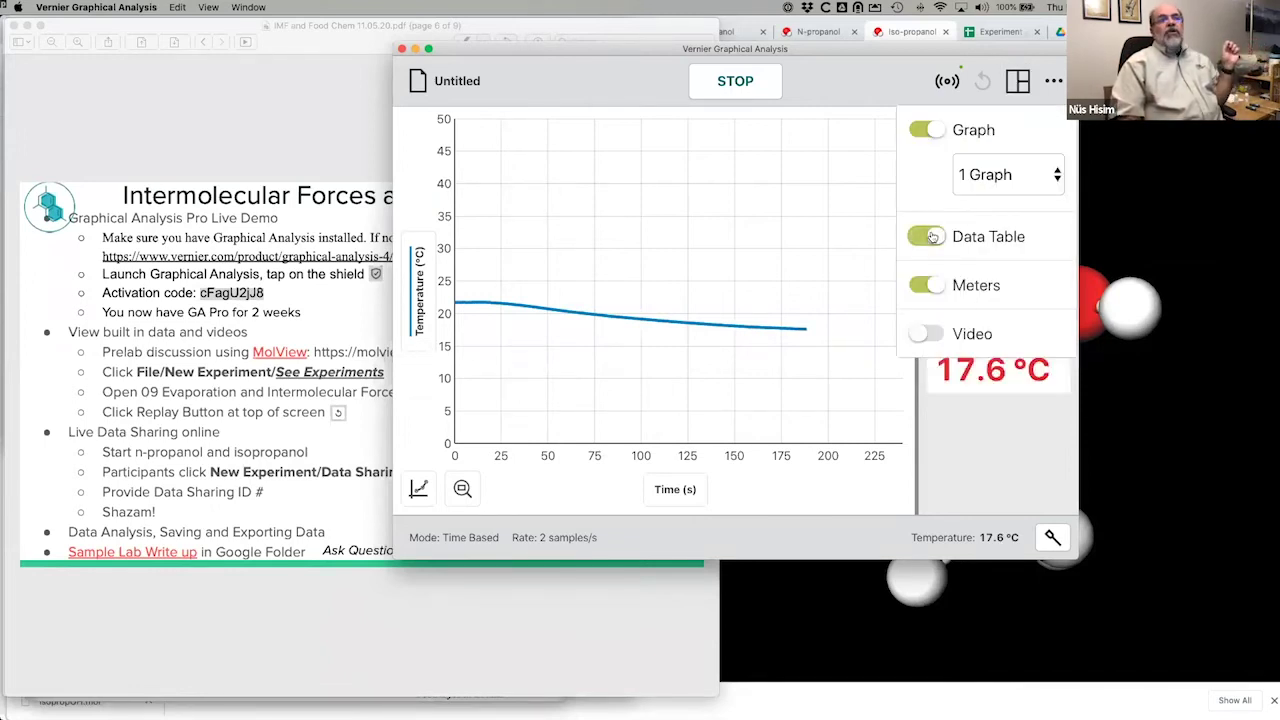
left_click(981, 418)
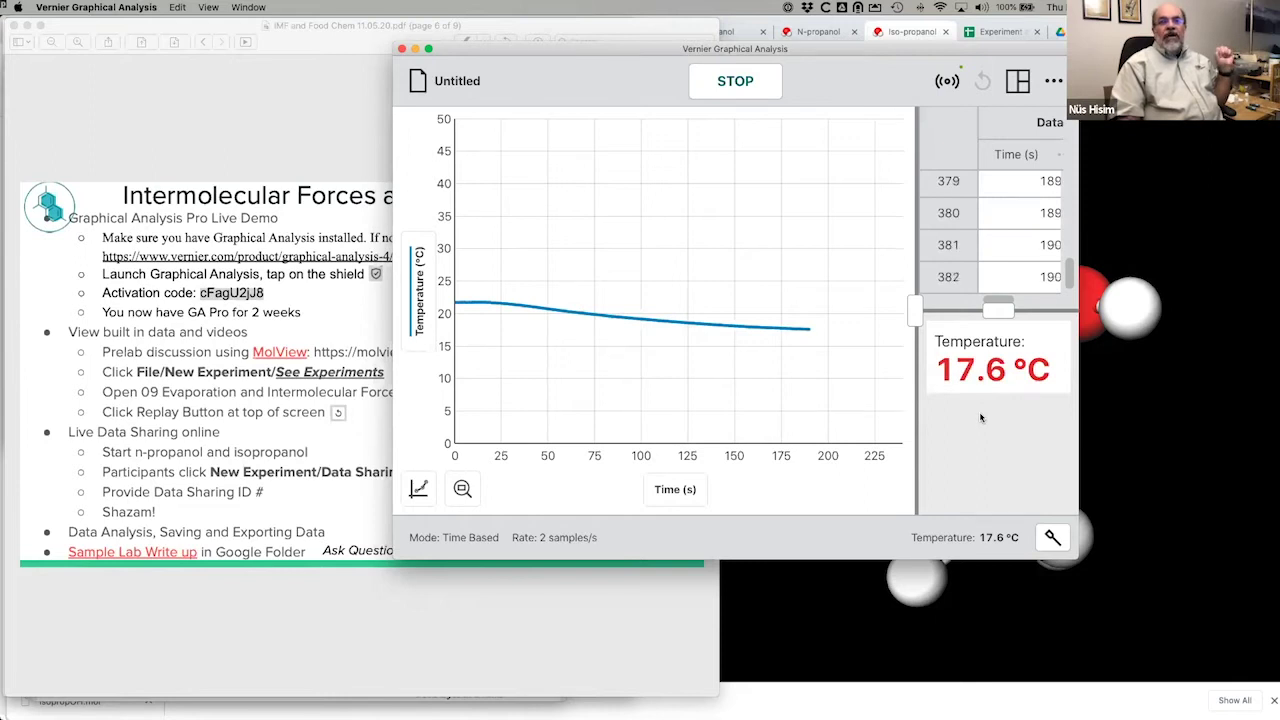
Hide the data table, leaving only the graph and the temperature meter in the view.
left_click(1012, 92)
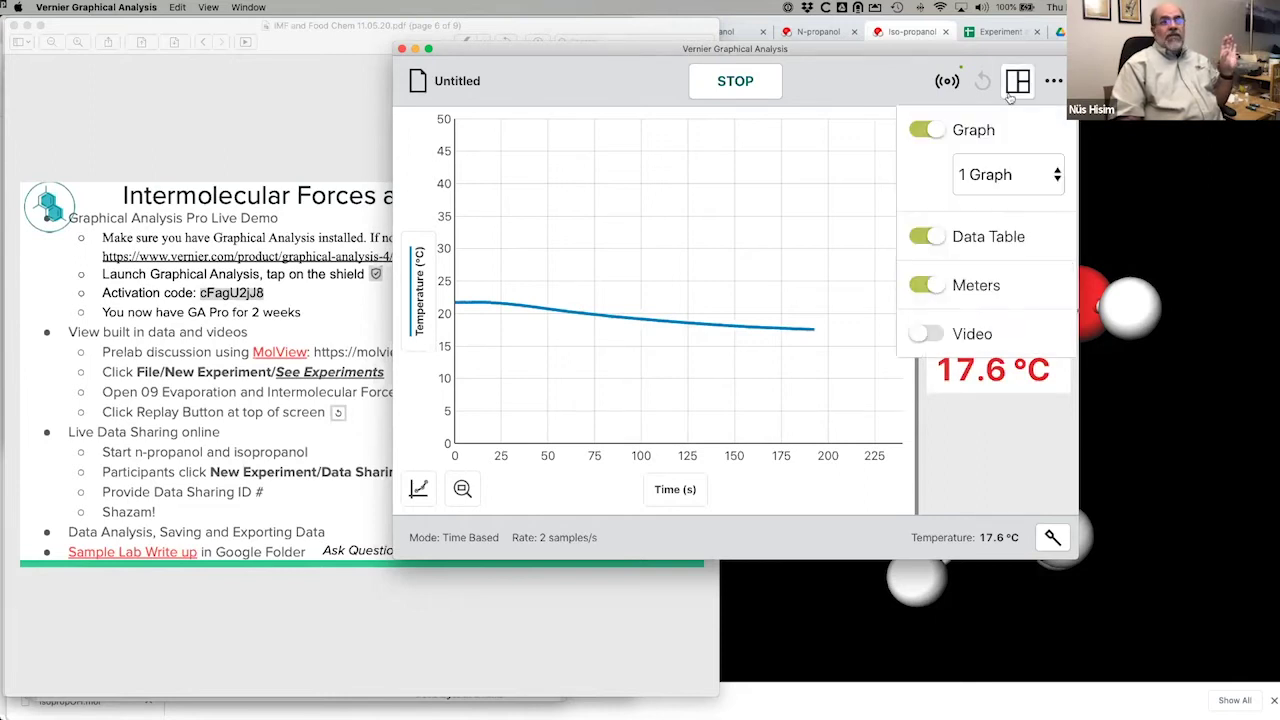
left_click(927, 236)
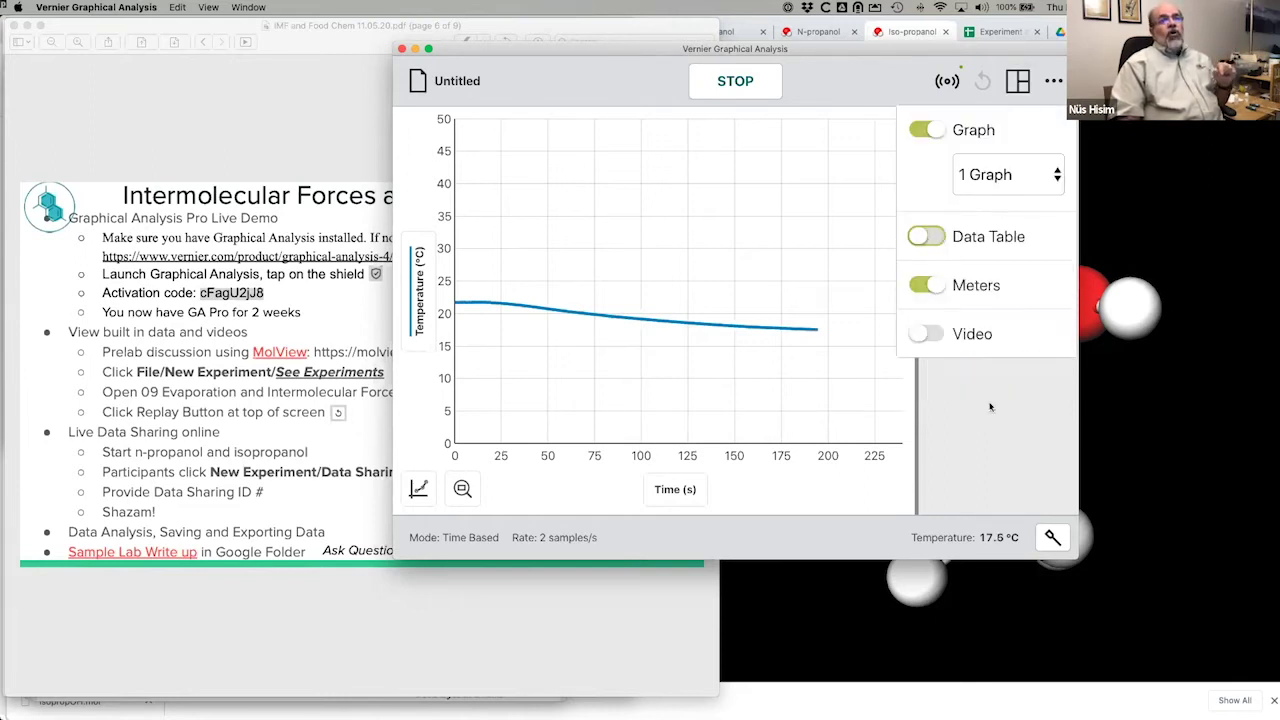
left_click(990, 407)
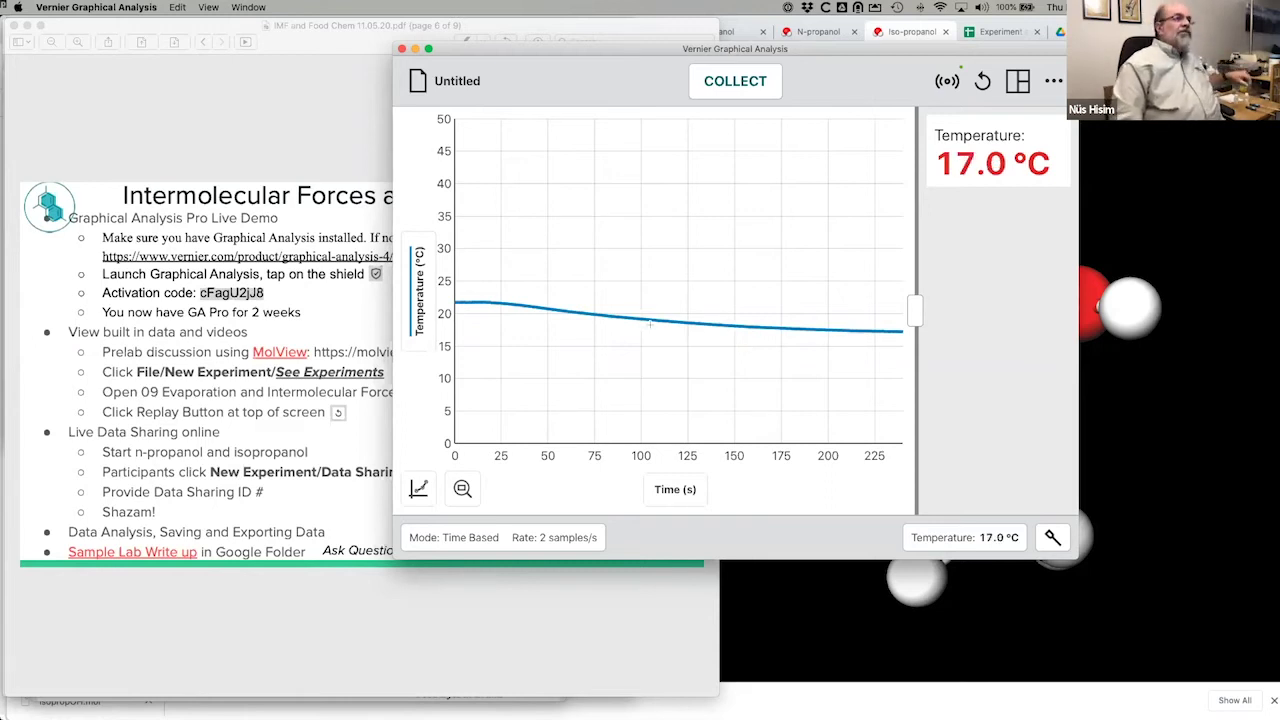
View the probes in Visualizer, and compare the N-propanol and Iso-propanol 3D models in MolView in Chrome by rotating them.
key("super+Tab")
key("super+Tab")
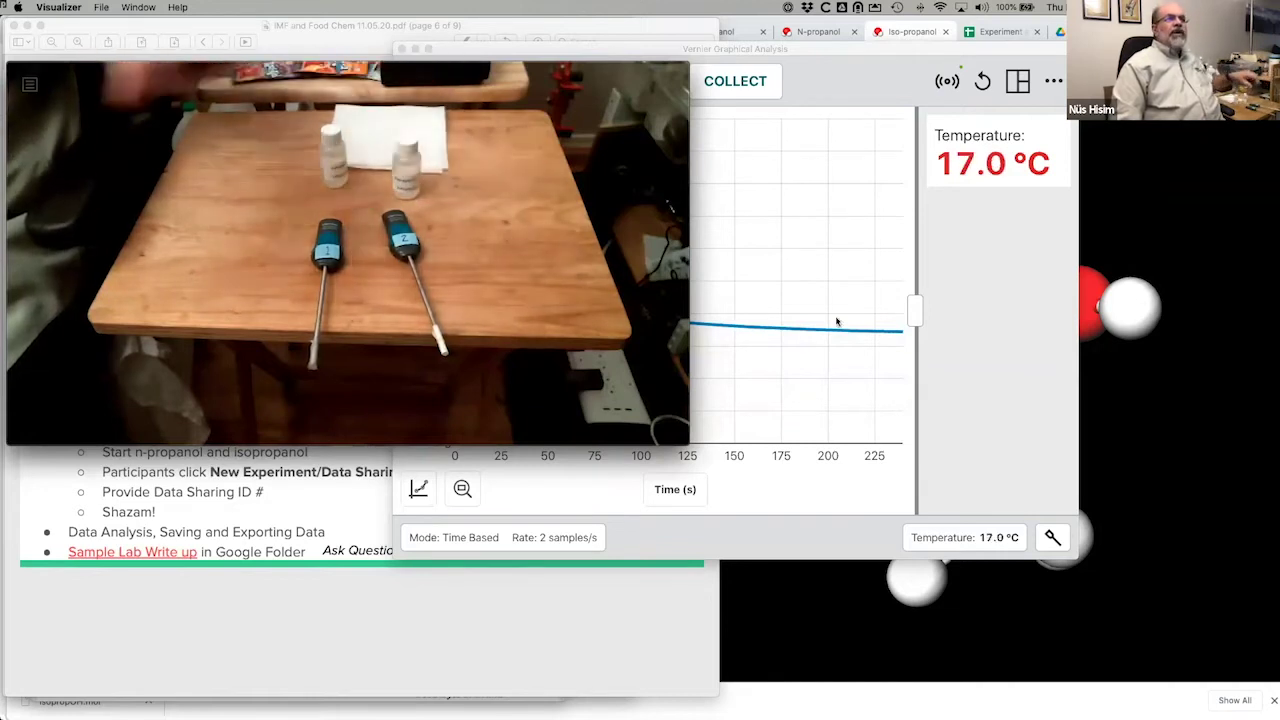
left_click(1165, 272)
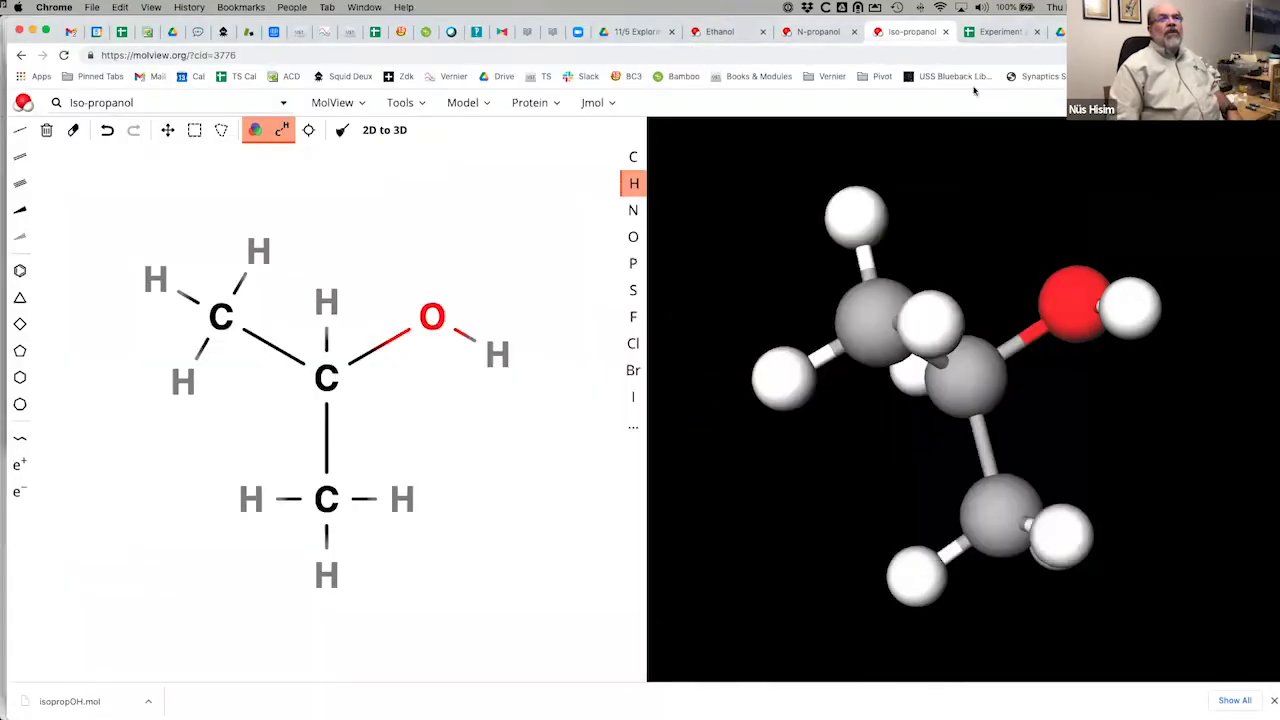
left_click(810, 33)
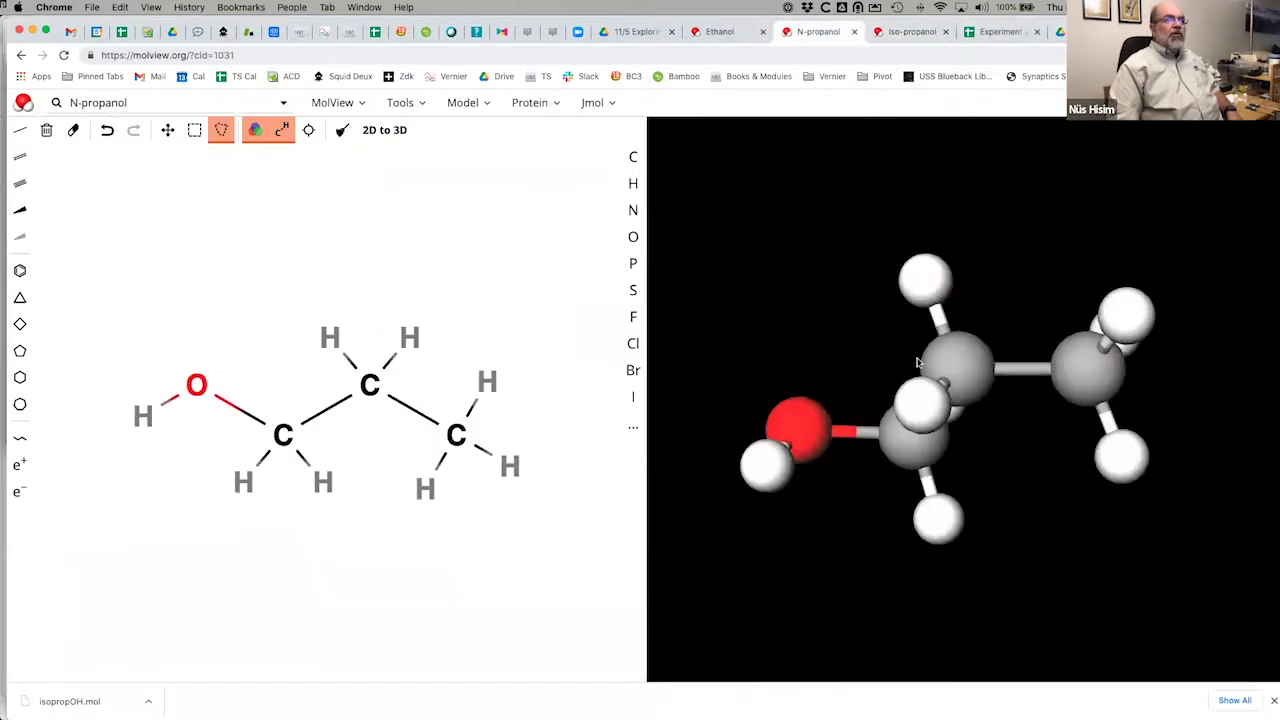
mouse_move(938, 374)
left_mouse_down()
mouse_move(986, 251)
mouse_move(957, 297)
mouse_move(994, 289)
left_mouse_up()
left_click(905, 31)
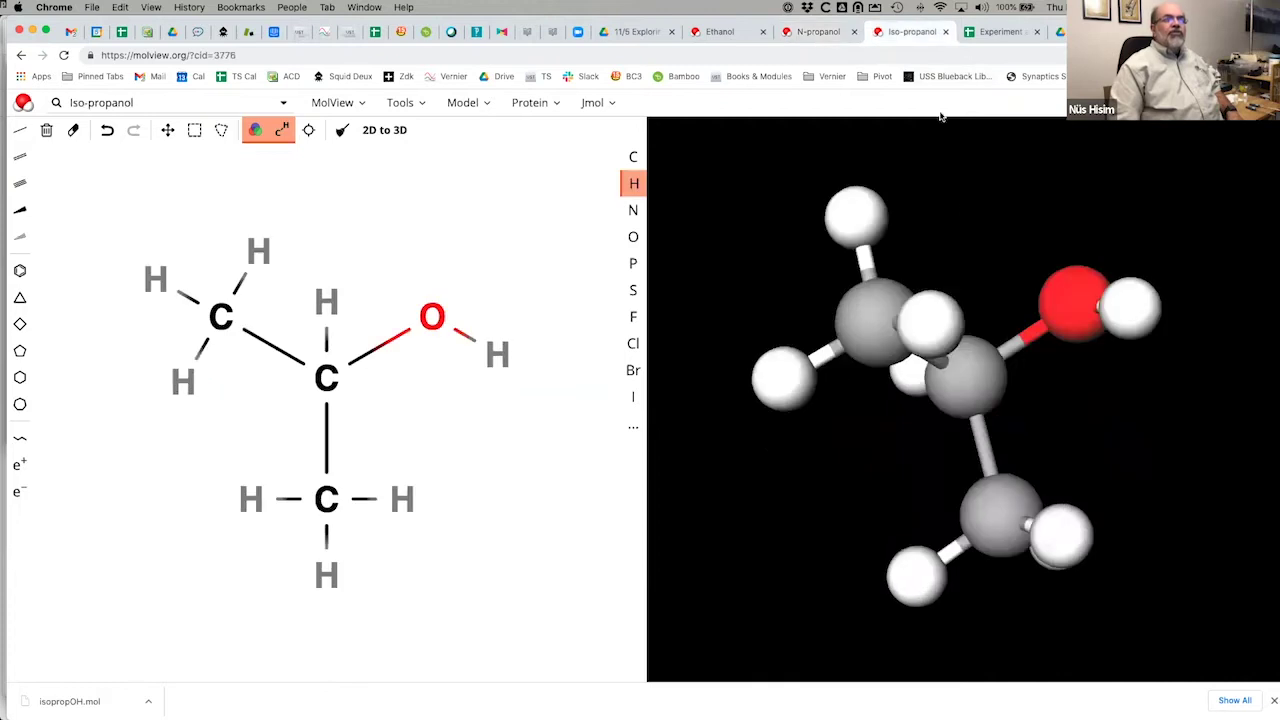
mouse_move(933, 324)
left_mouse_down()
mouse_move(871, 286)
mouse_move(896, 271)
mouse_move(823, 306)
mouse_move(891, 376)
mouse_move(902, 370)
left_mouse_up()
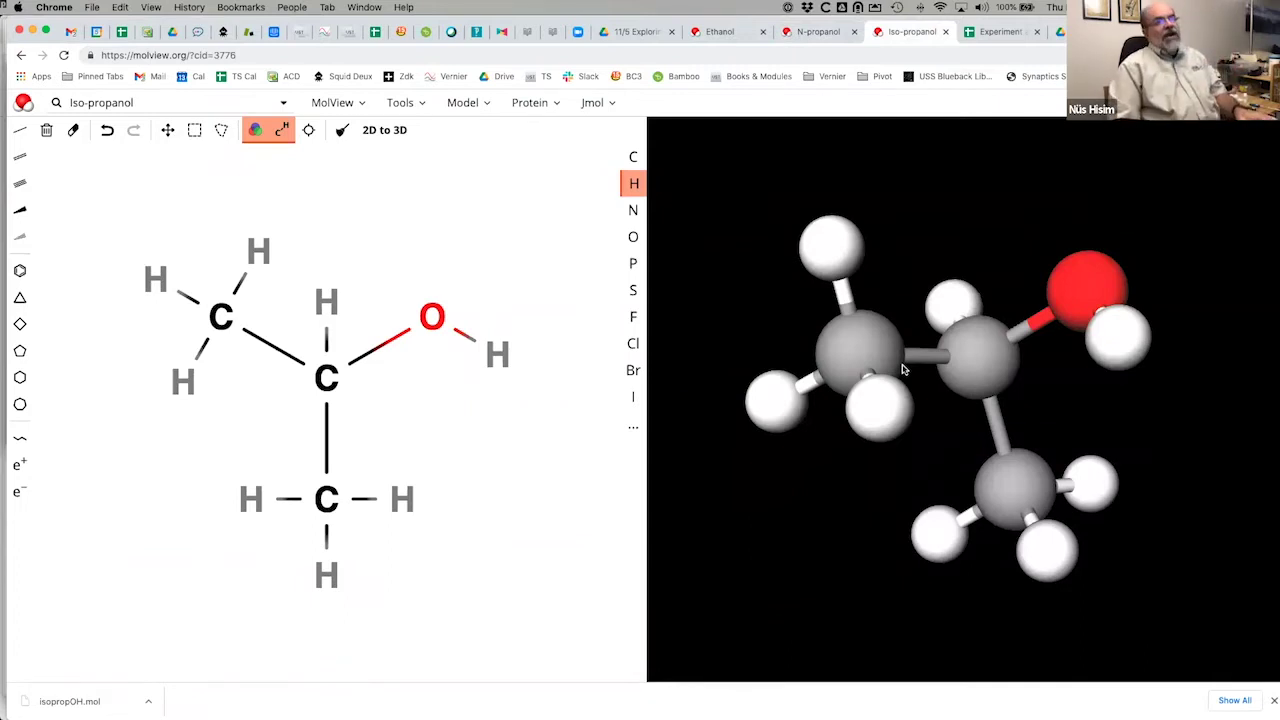
Switch back to Graphical Analysis, reposition its window over the browser, and enlarge it.
key("super+Tab")
key("super+Tab")
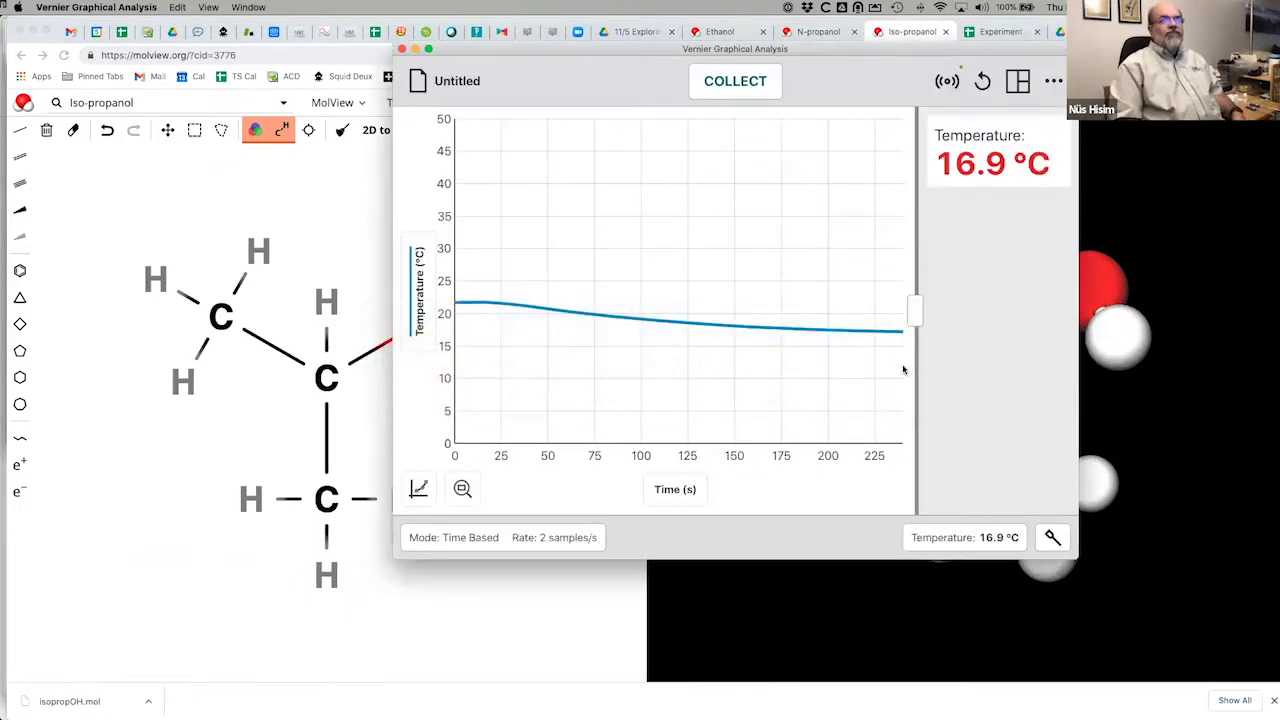
left_click_drag(830, 53, 653, 52)
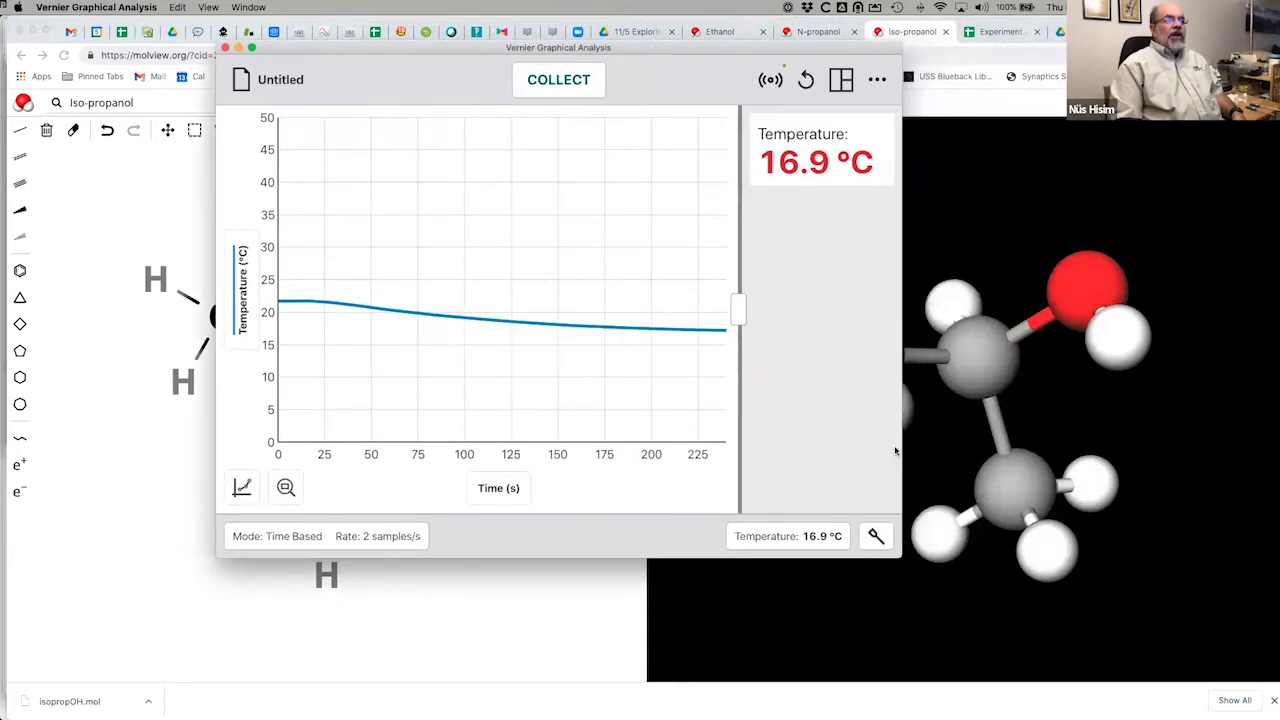
left_click_drag(901, 557, 1066, 597)
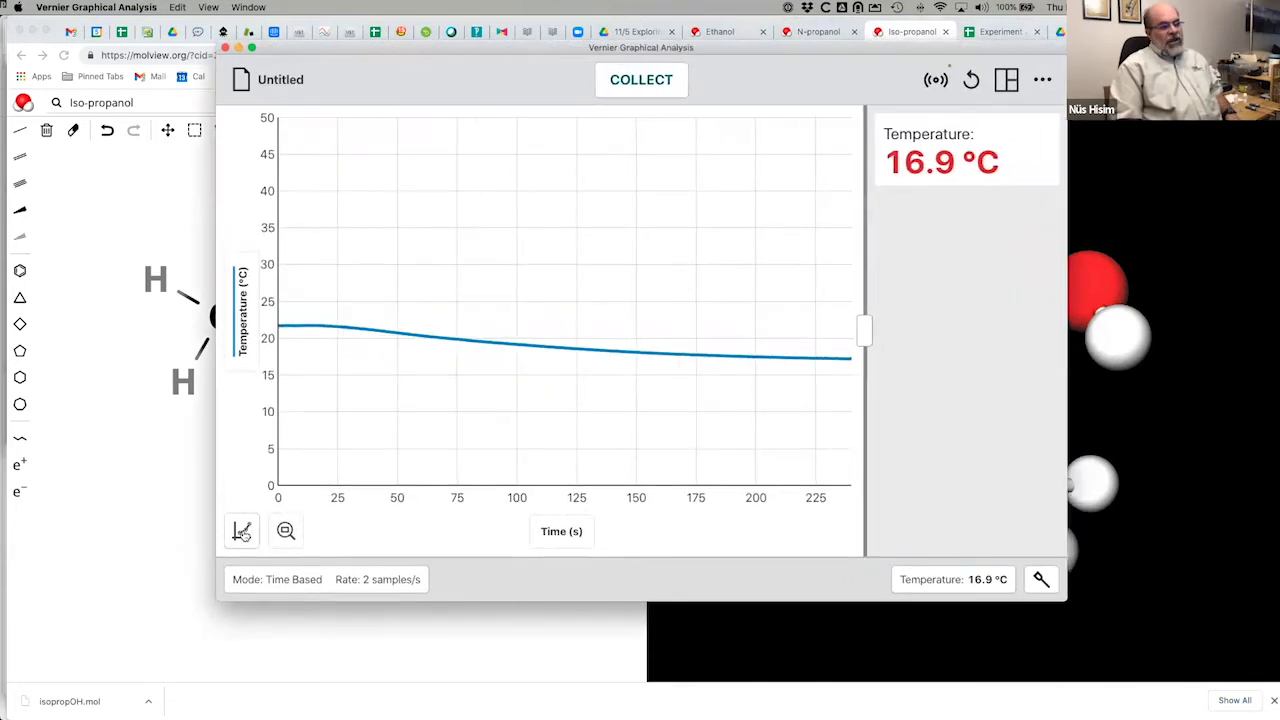
Draw a prediction curve falling from about 19 °C near 10 s to about 3 °C near 150 s, and save it.
left_click(243, 532)
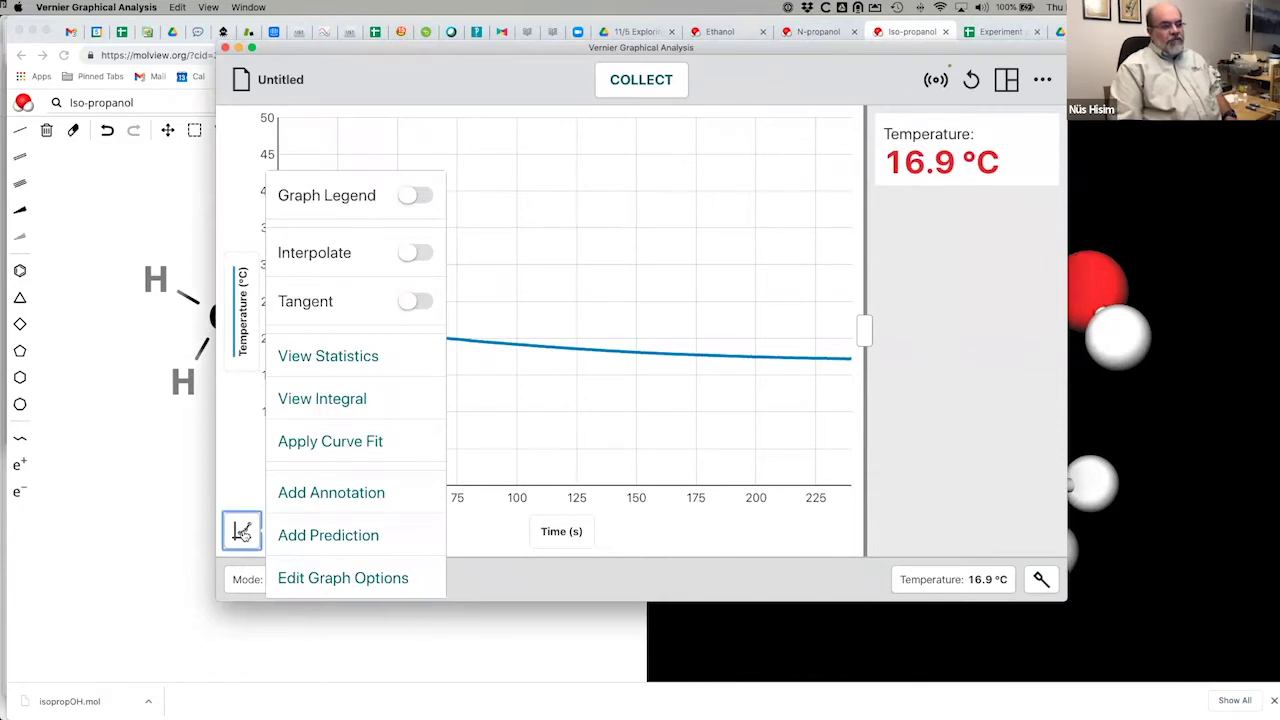
left_click(303, 537)
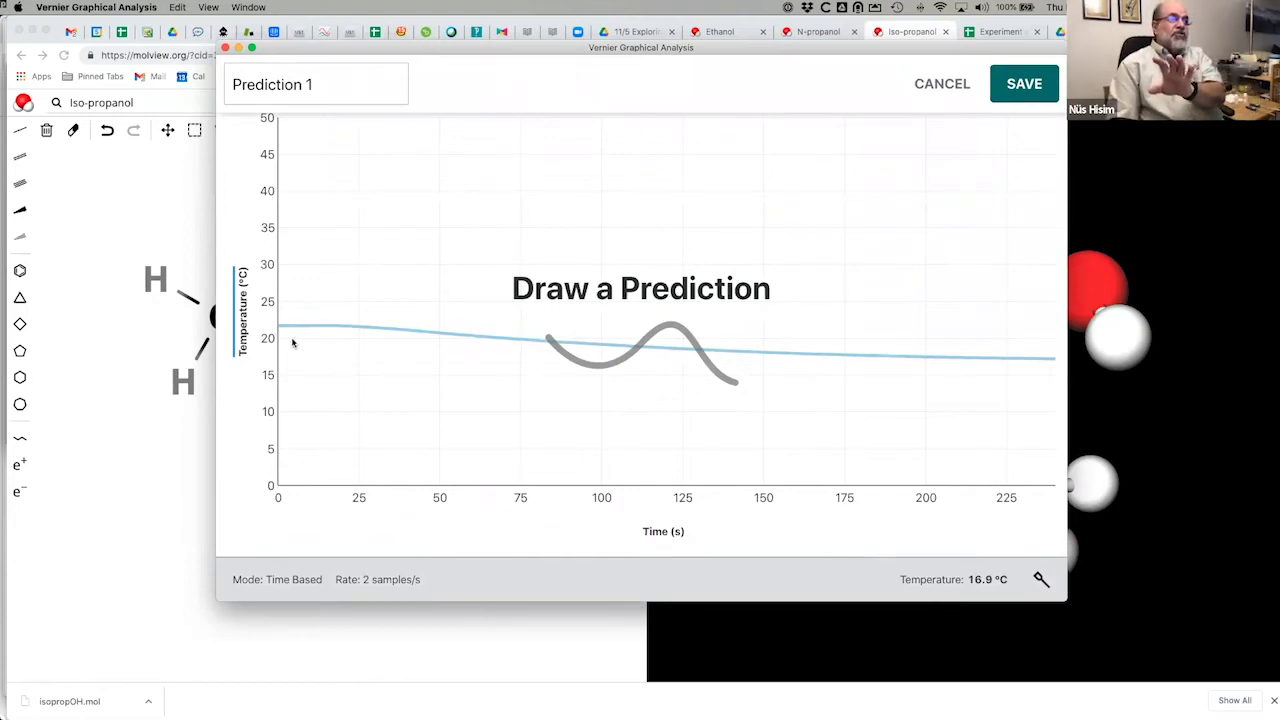
mouse_move(296, 340)
left_mouse_down()
mouse_move(471, 383)
mouse_move(638, 446)
mouse_move(823, 469)
mouse_move(987, 469)
left_mouse_up()
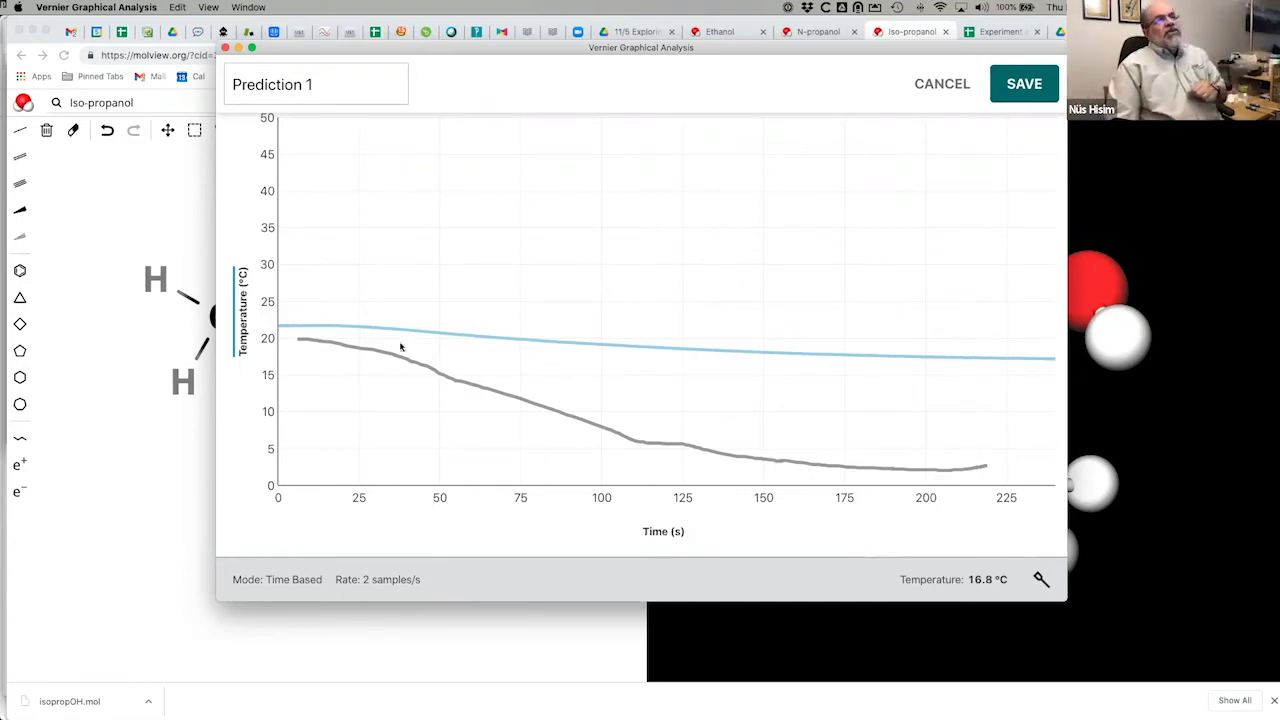
mouse_move(308, 312)
left_mouse_down()
mouse_move(707, 316)
mouse_move(886, 348)
mouse_move(1036, 340)
left_mouse_up()
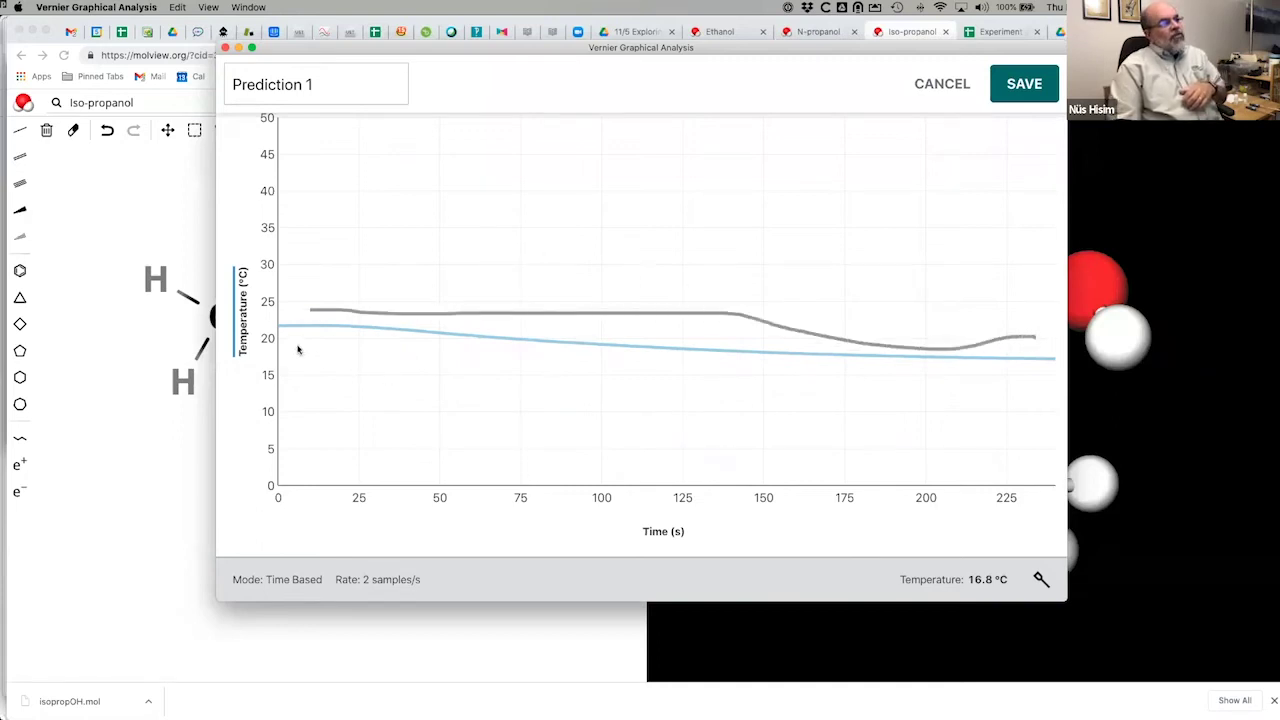
mouse_move(306, 343)
left_mouse_down()
mouse_move(432, 368)
mouse_move(652, 452)
mouse_move(773, 468)
left_mouse_up()
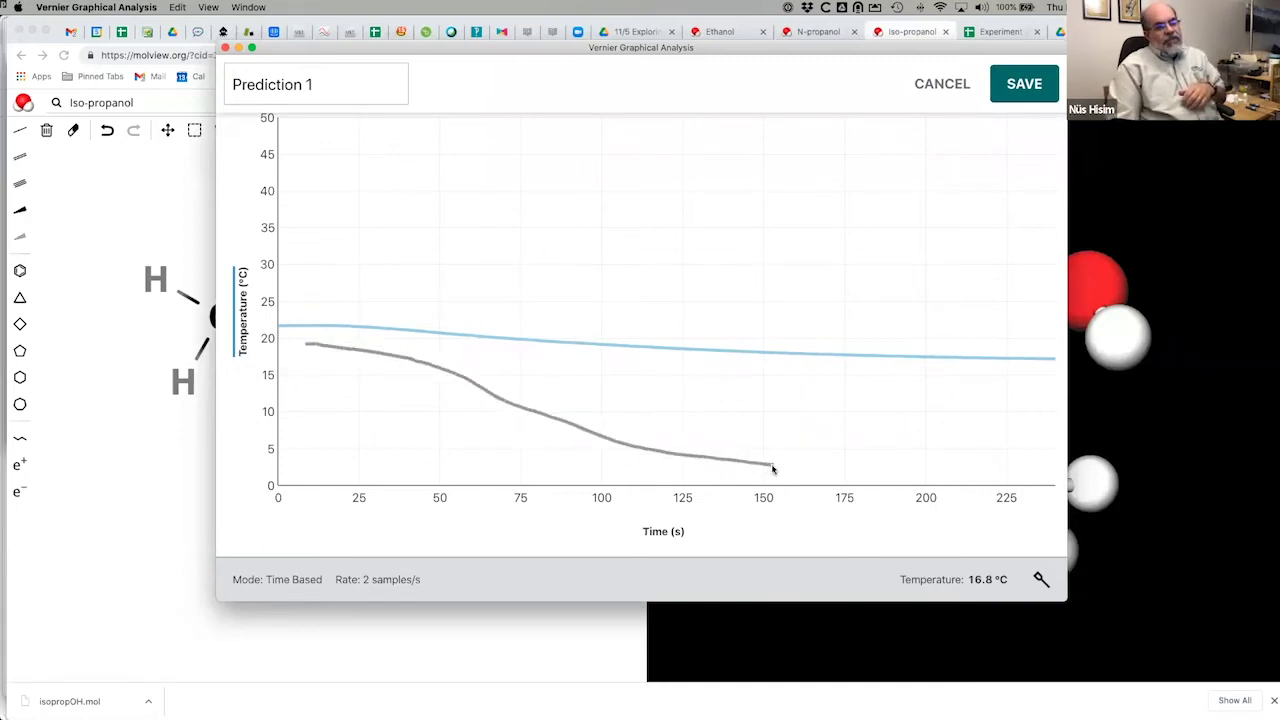
left_click(1024, 86)
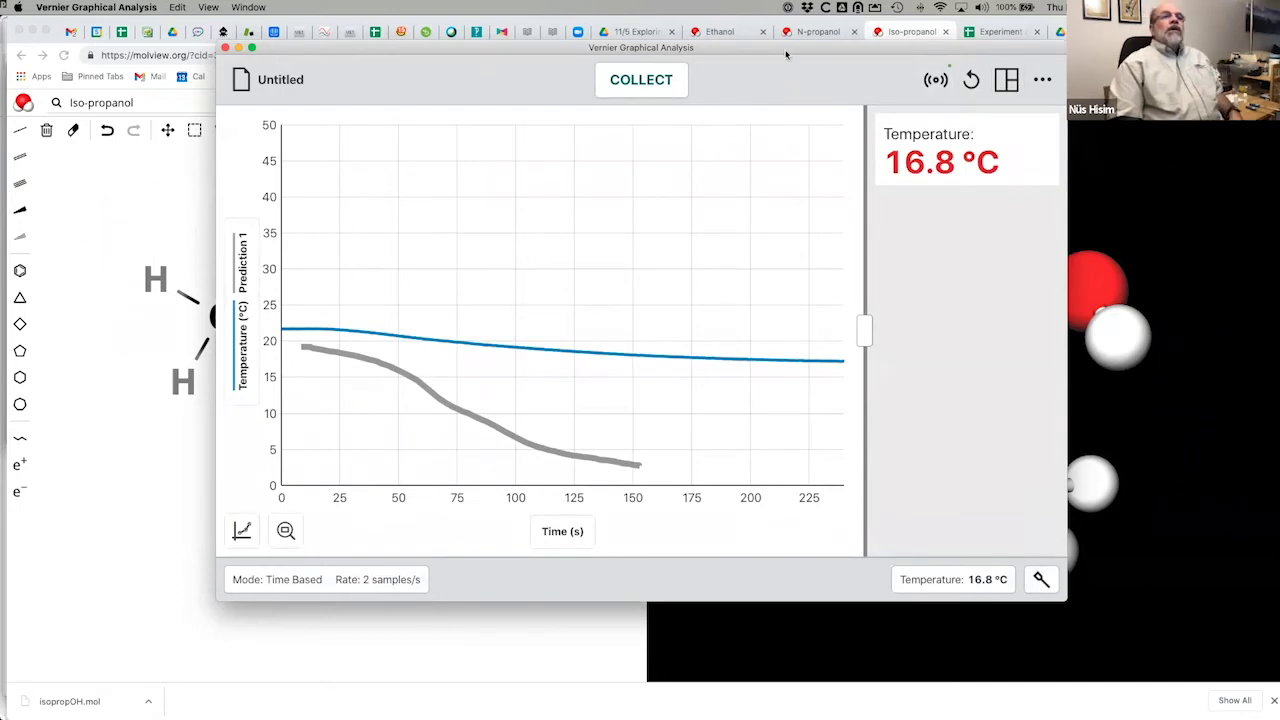
Reposition the Graphical Analysis window, view both probes in Visualizer, and return to the temperature graph.
left_click_drag(788, 55, 884, 66)
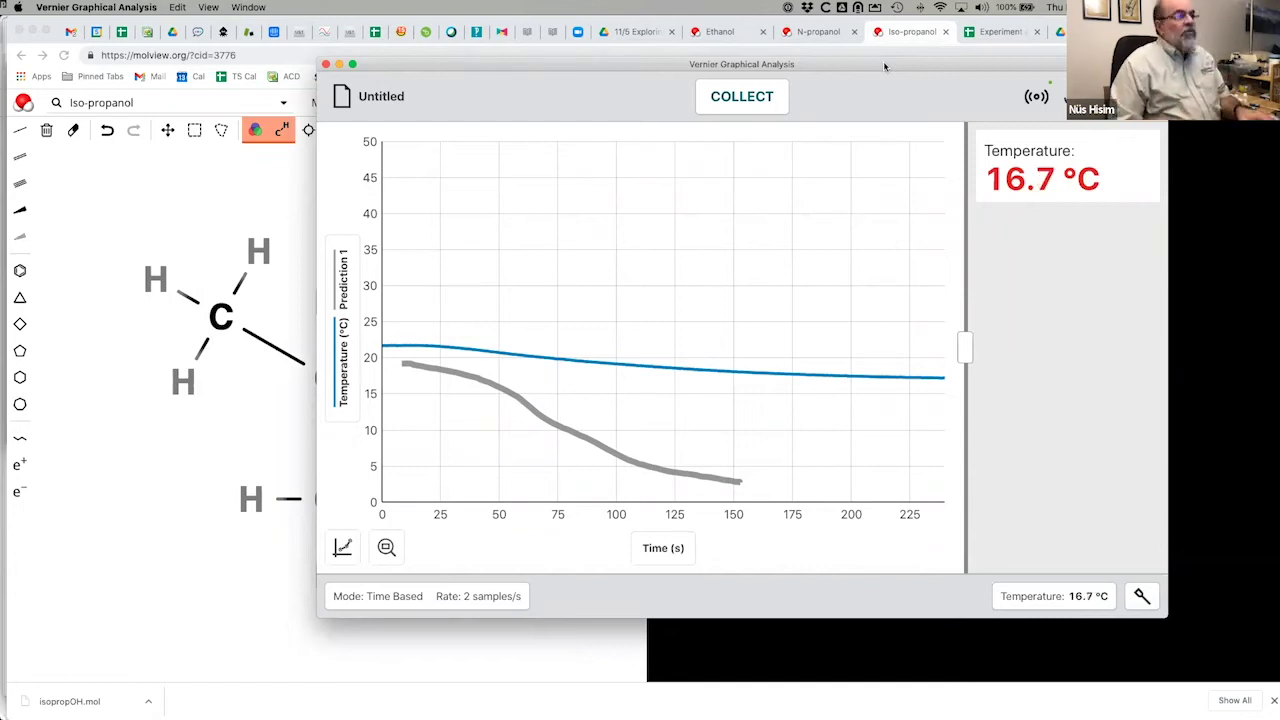
key("super+Tab")
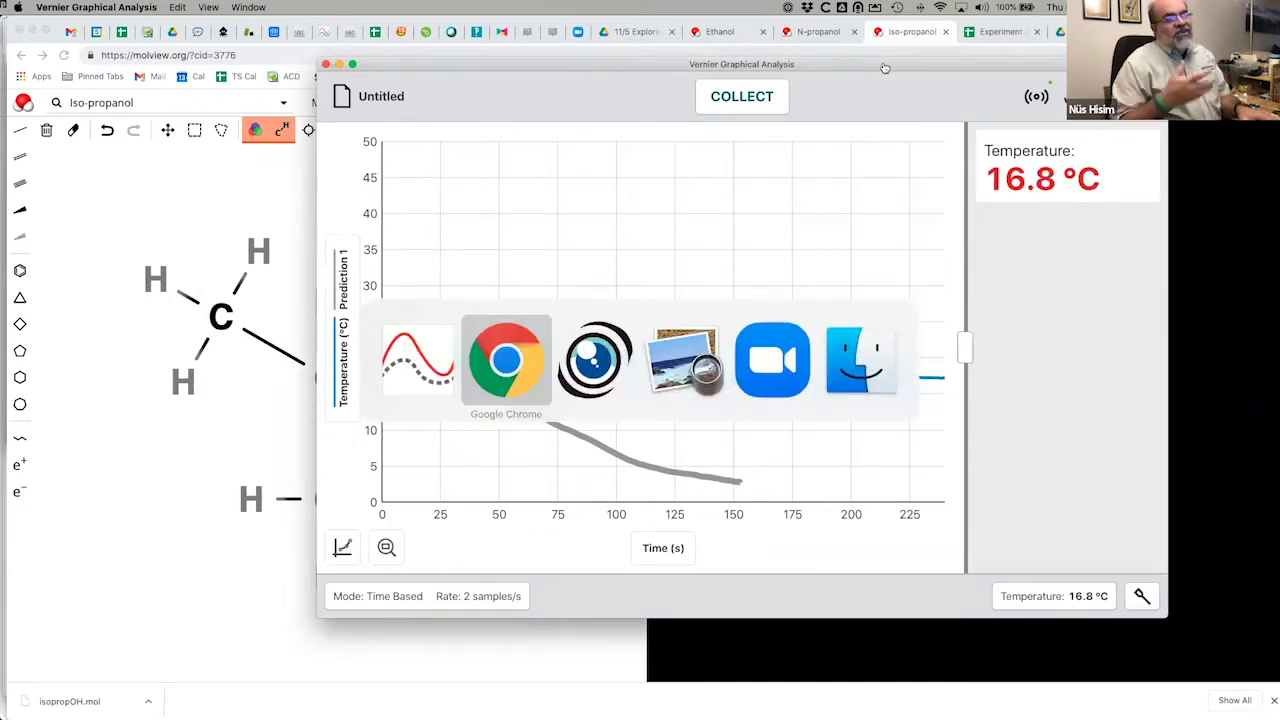
key("super+Tab")
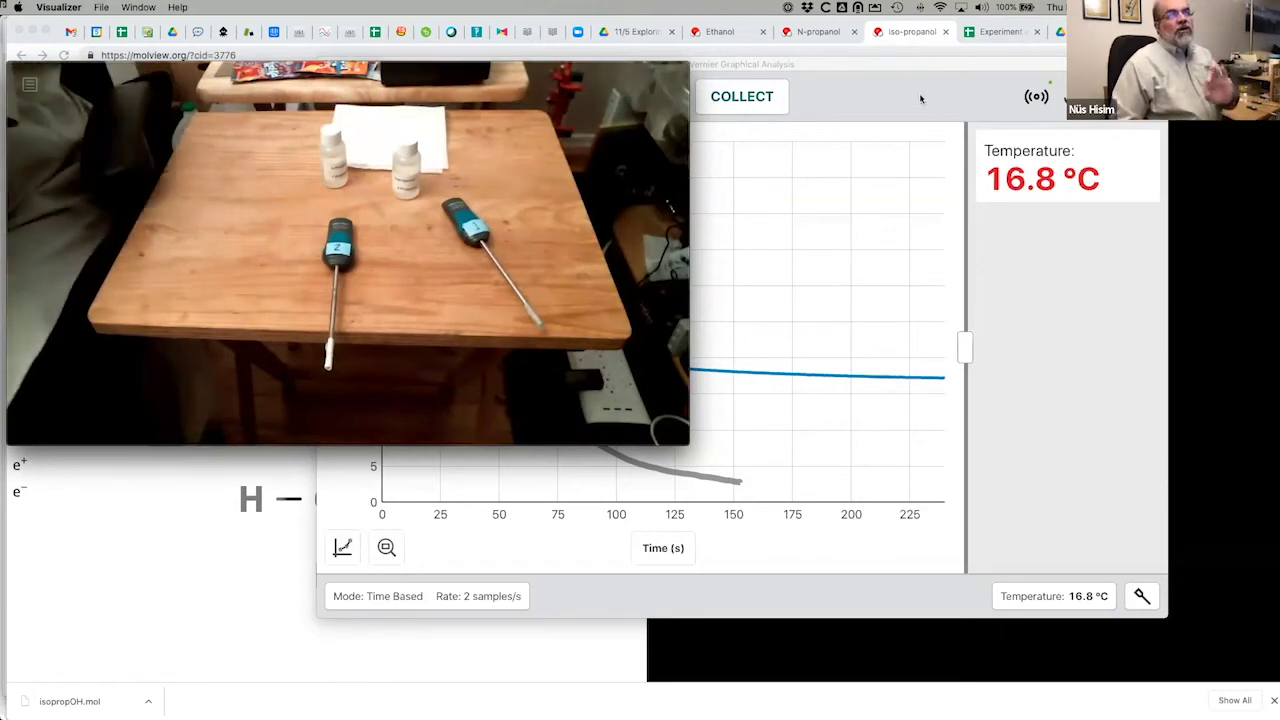
left_click(920, 97)
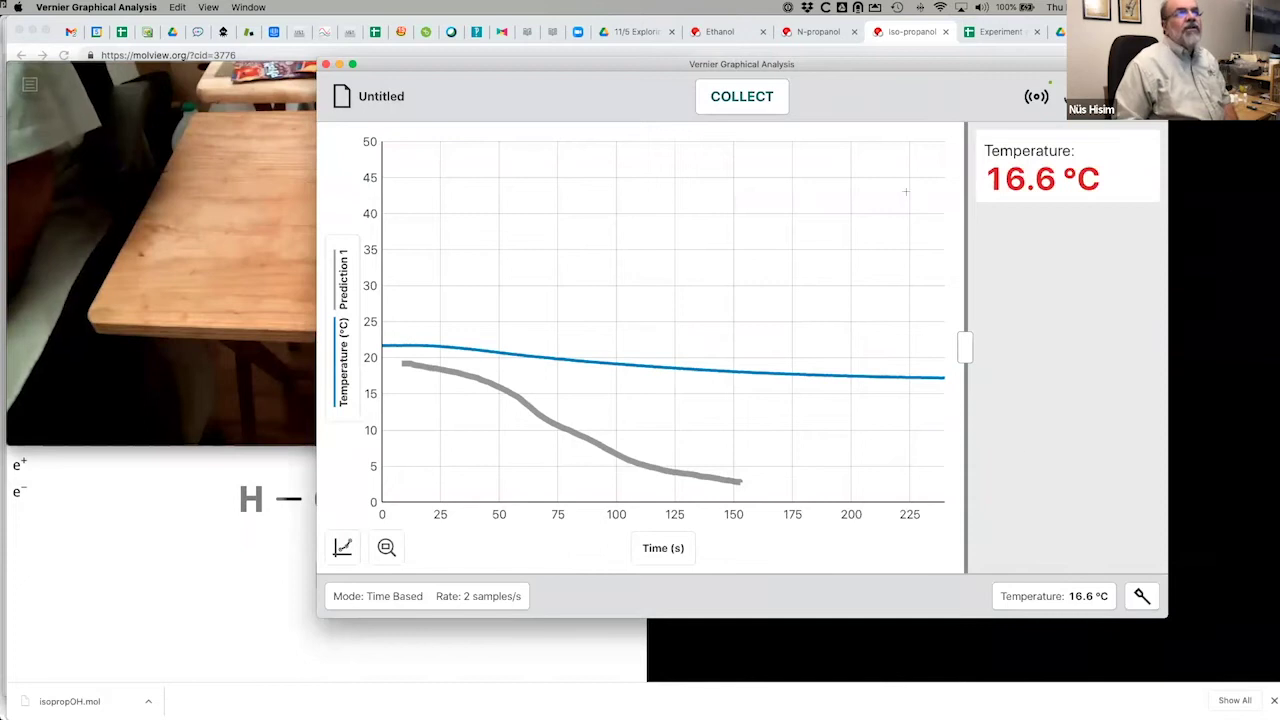
Reposition the graph window, disconnect the GDX-TMP sensor, and bring the Visualizer camera view forward to show probe 2.
left_click_drag(899, 62, 827, 62)
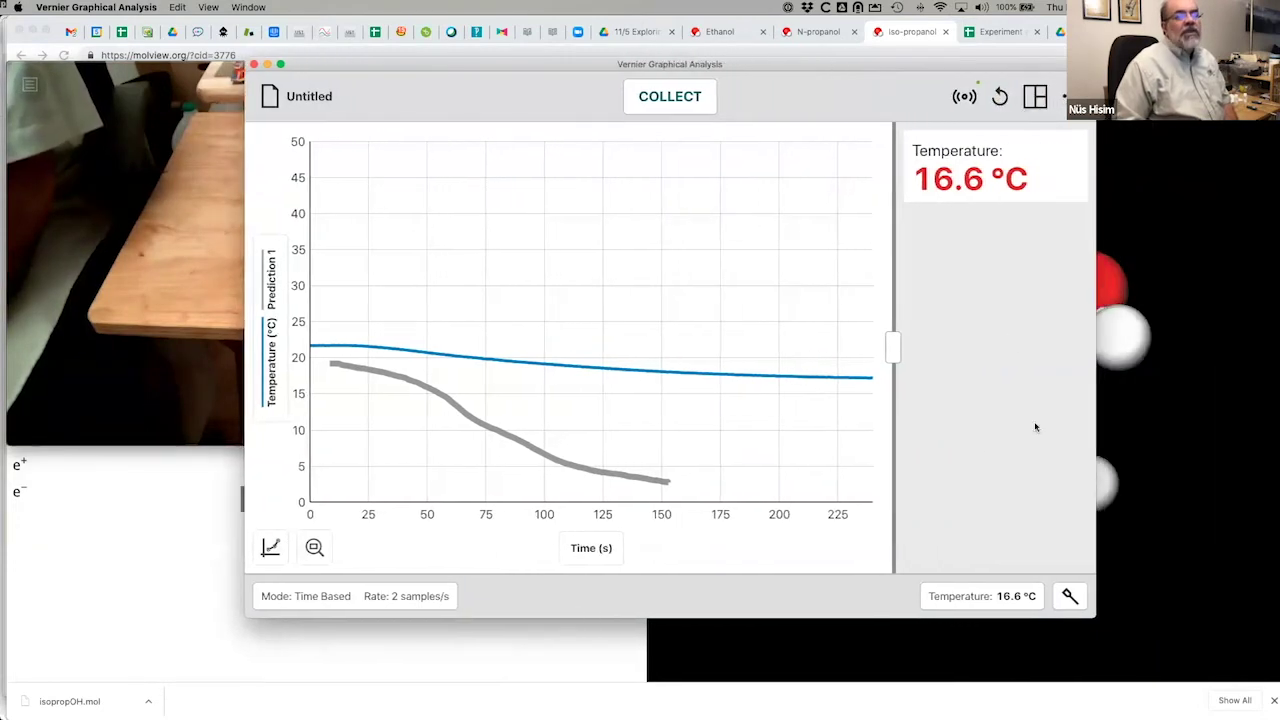
left_click(1070, 596)
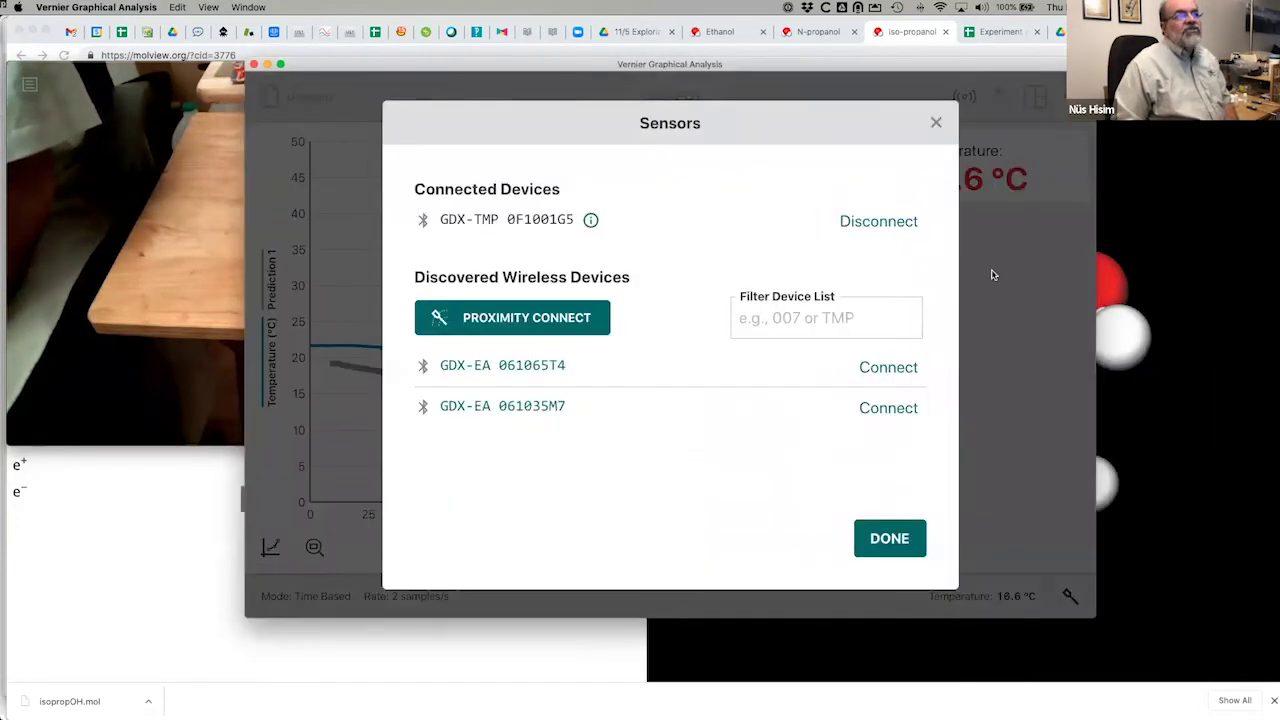
left_click(858, 222)
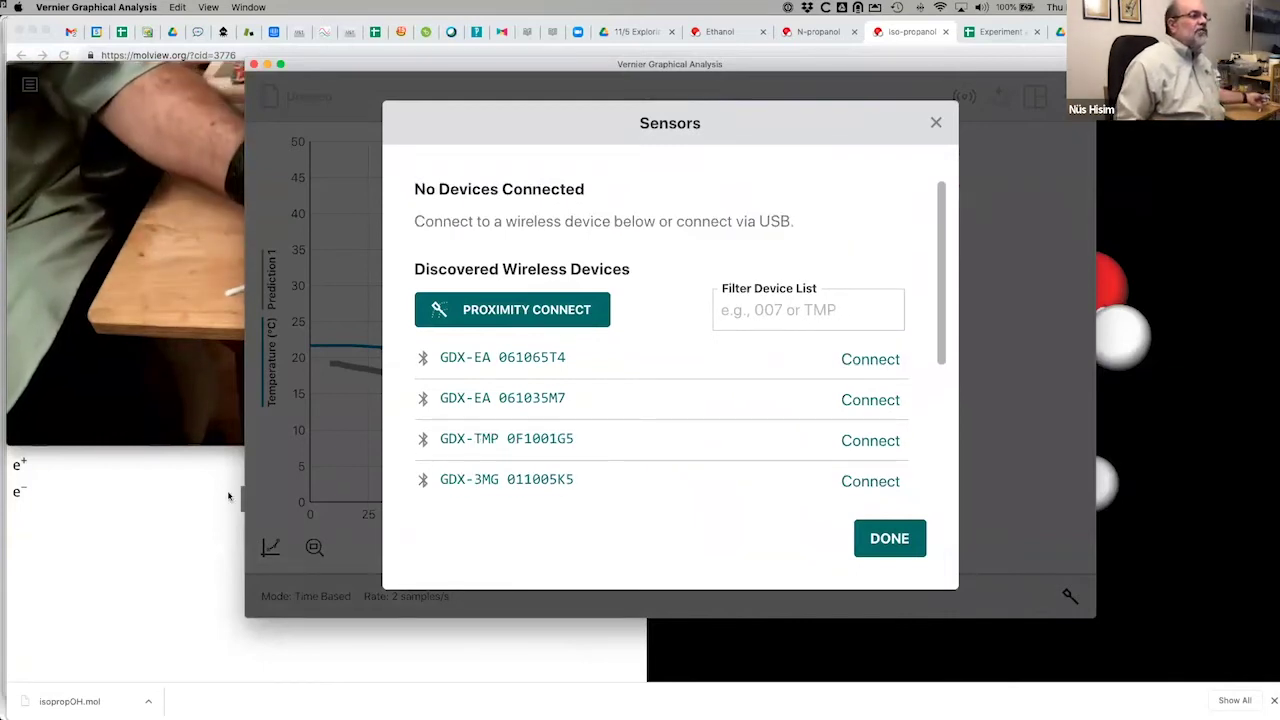
left_click(213, 420)
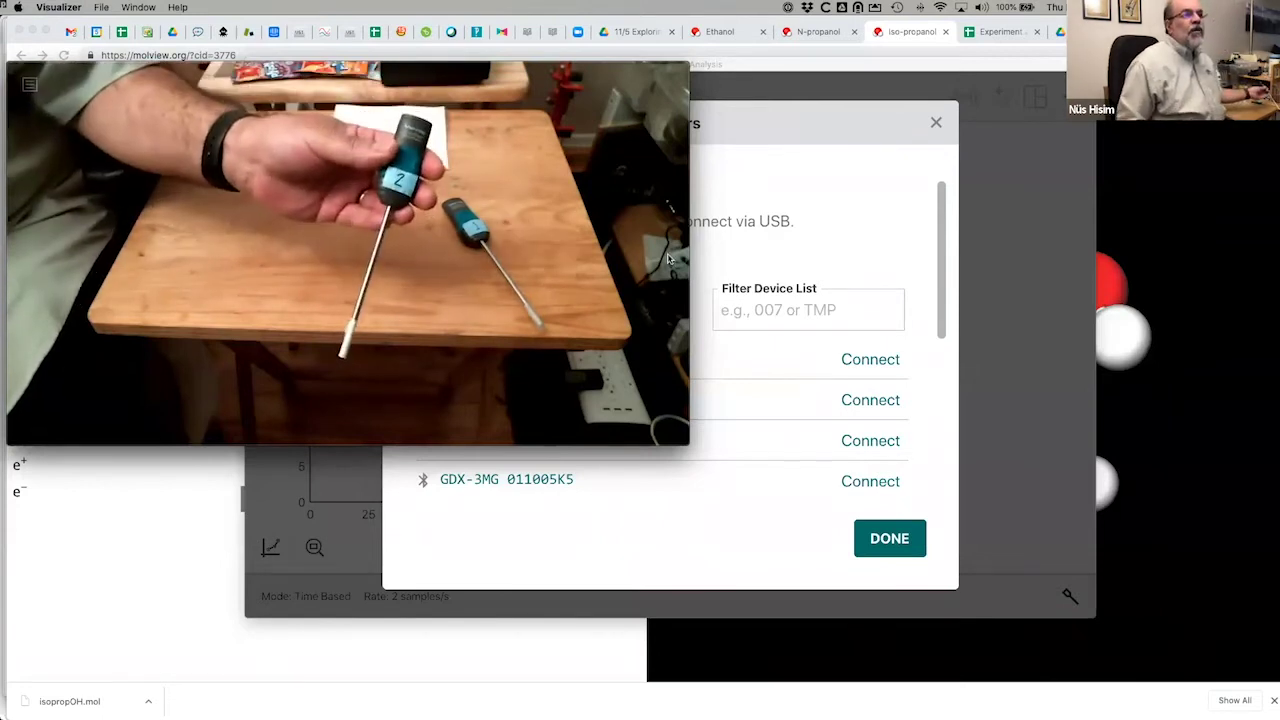
Filter the wireless device list by "k4", connect the matching GDX-TMP sensor, and close the sensor settings.
left_click(750, 244)
left_click(745, 313)
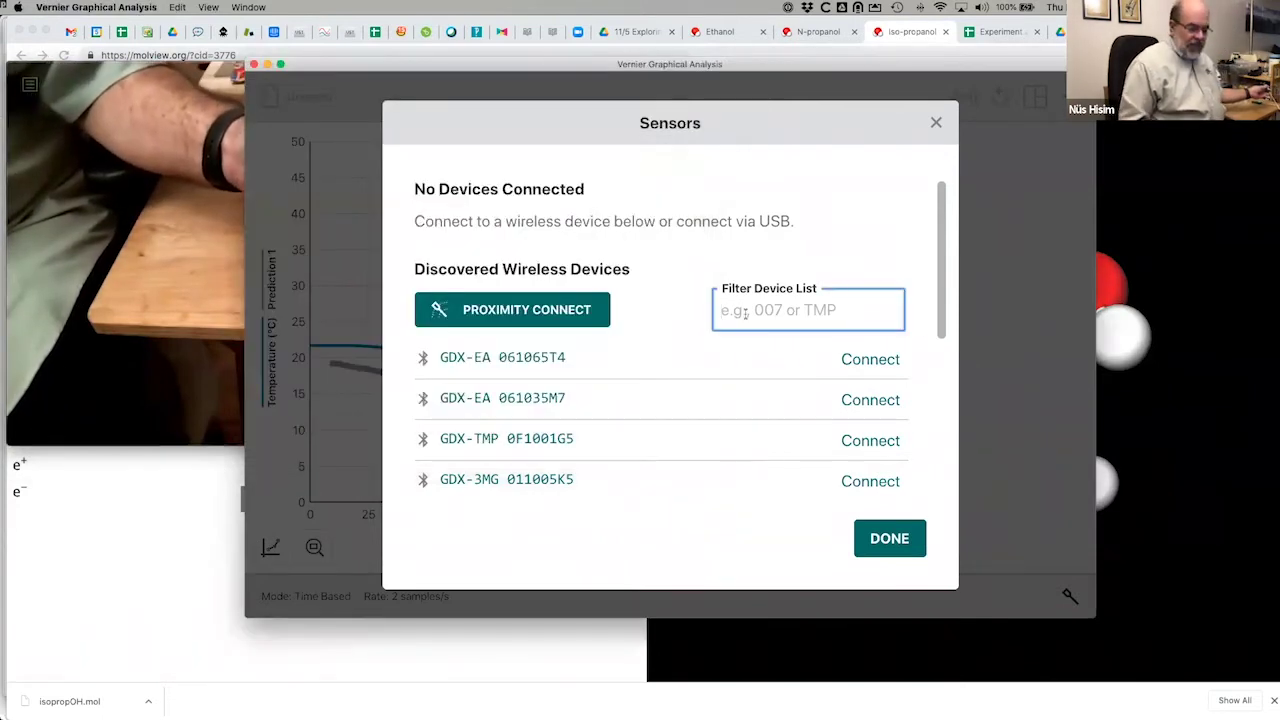
type("k4")
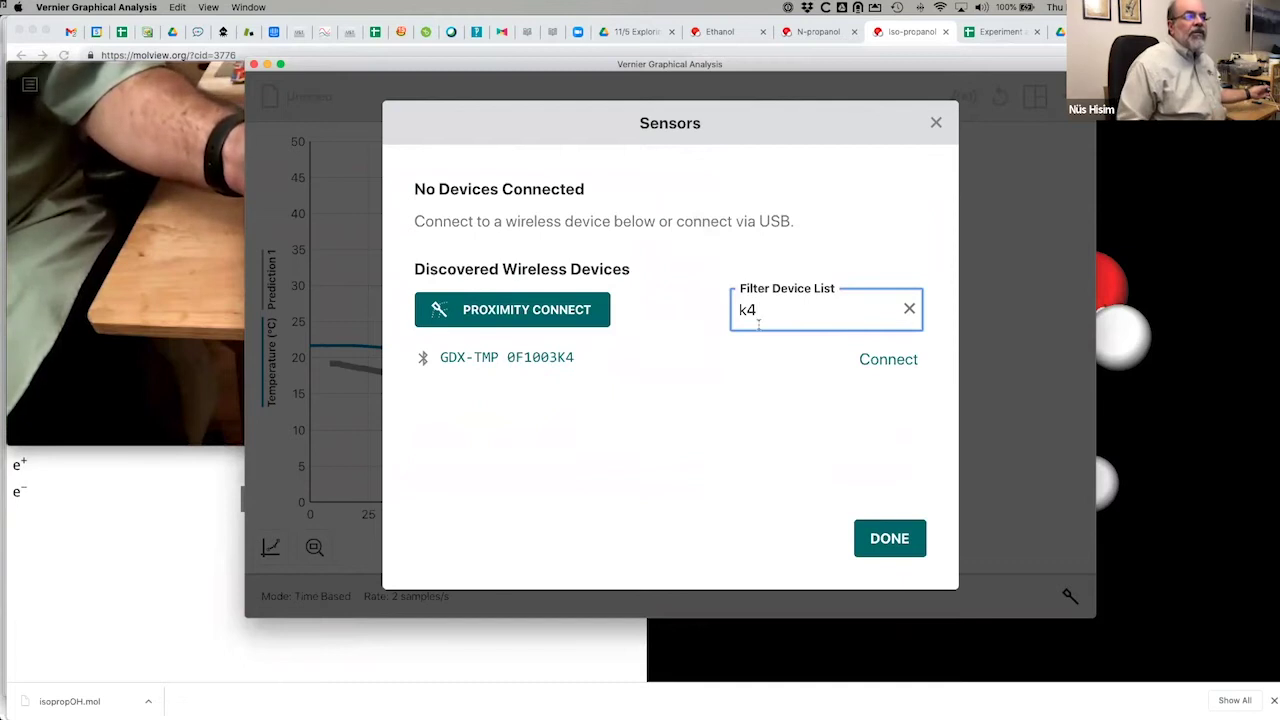
left_click(866, 361)
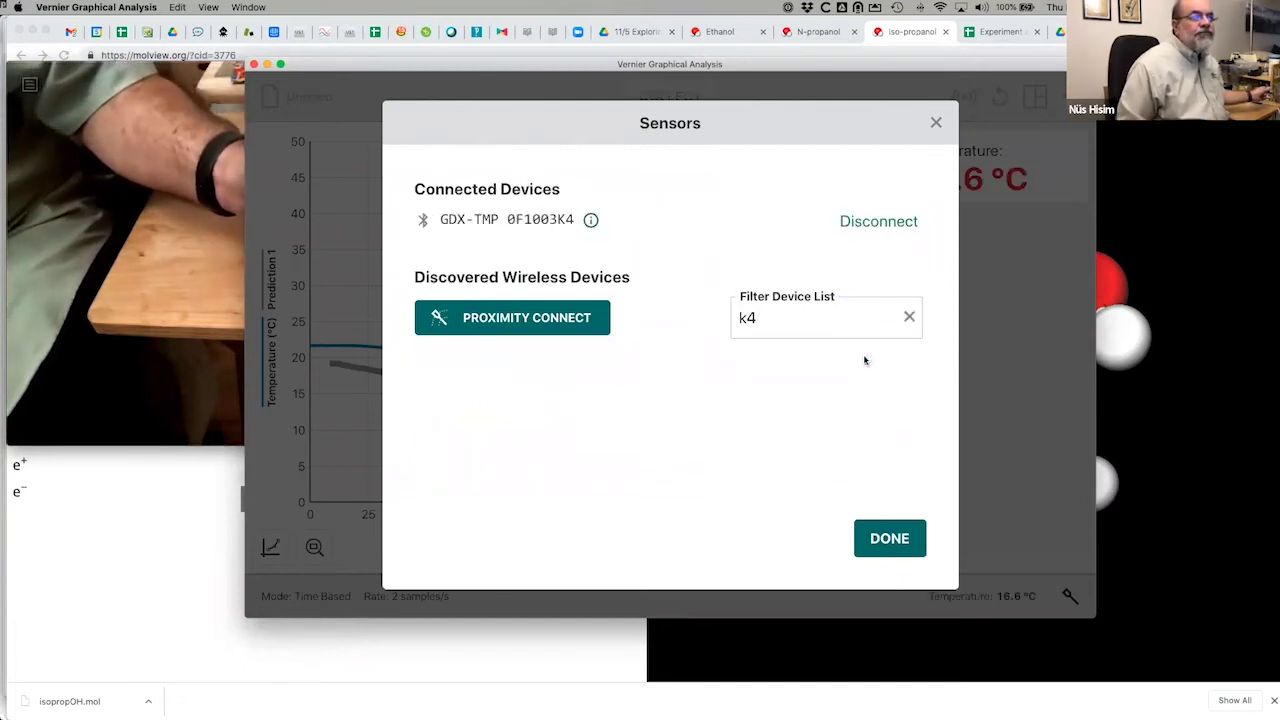
left_click(892, 541)
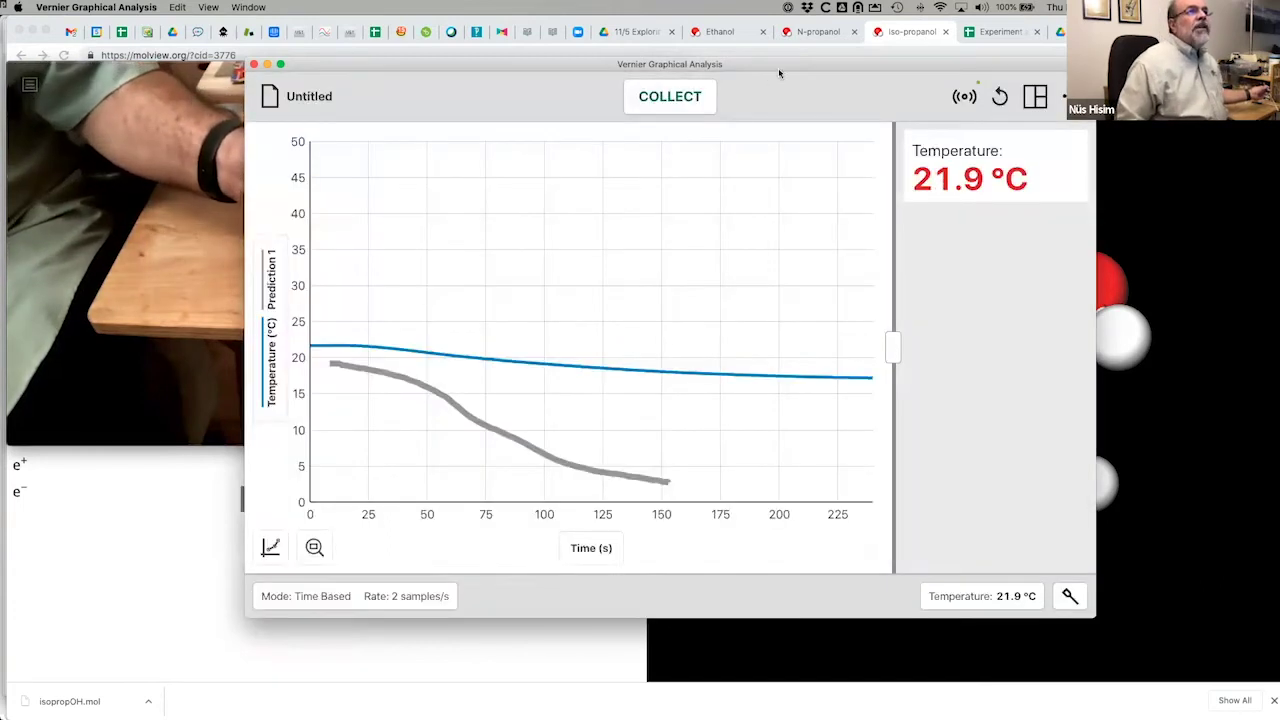
Narrow and reposition the graph window beside the camera view, and start collecting temperature data with probe 2.
left_click_drag(780, 72, 965, 57)
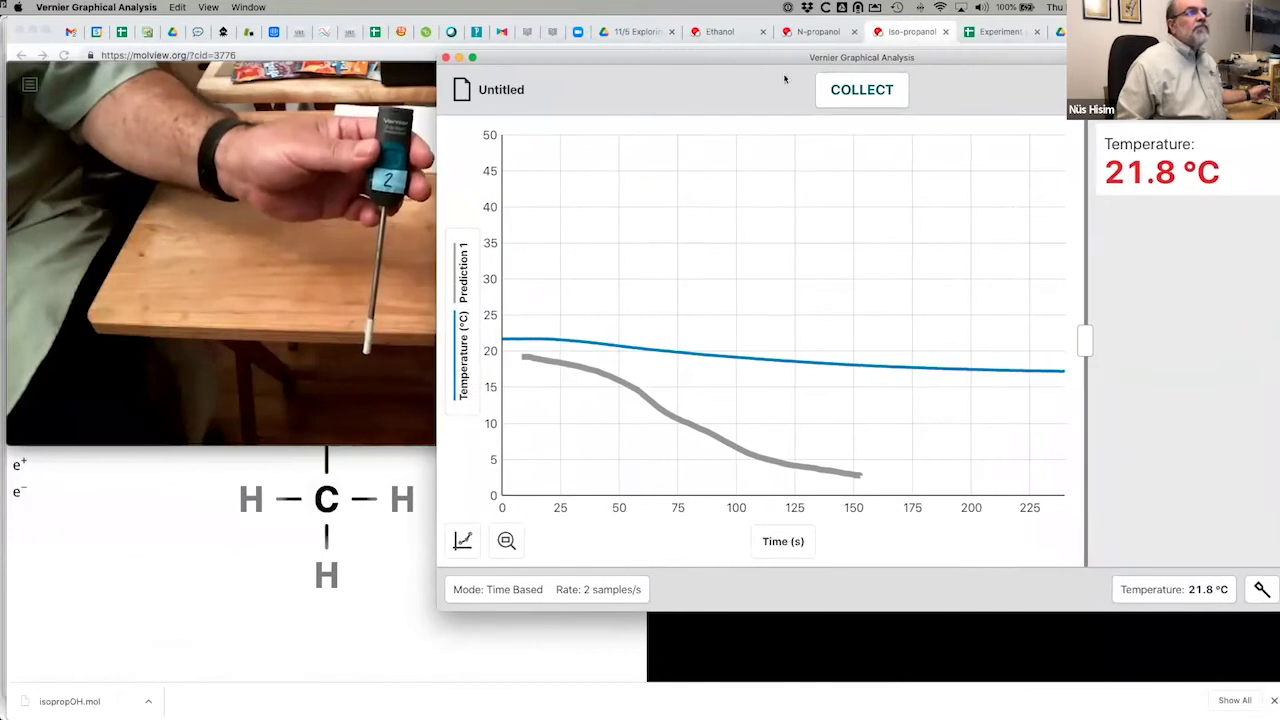
left_click_drag(438, 135, 558, 125)
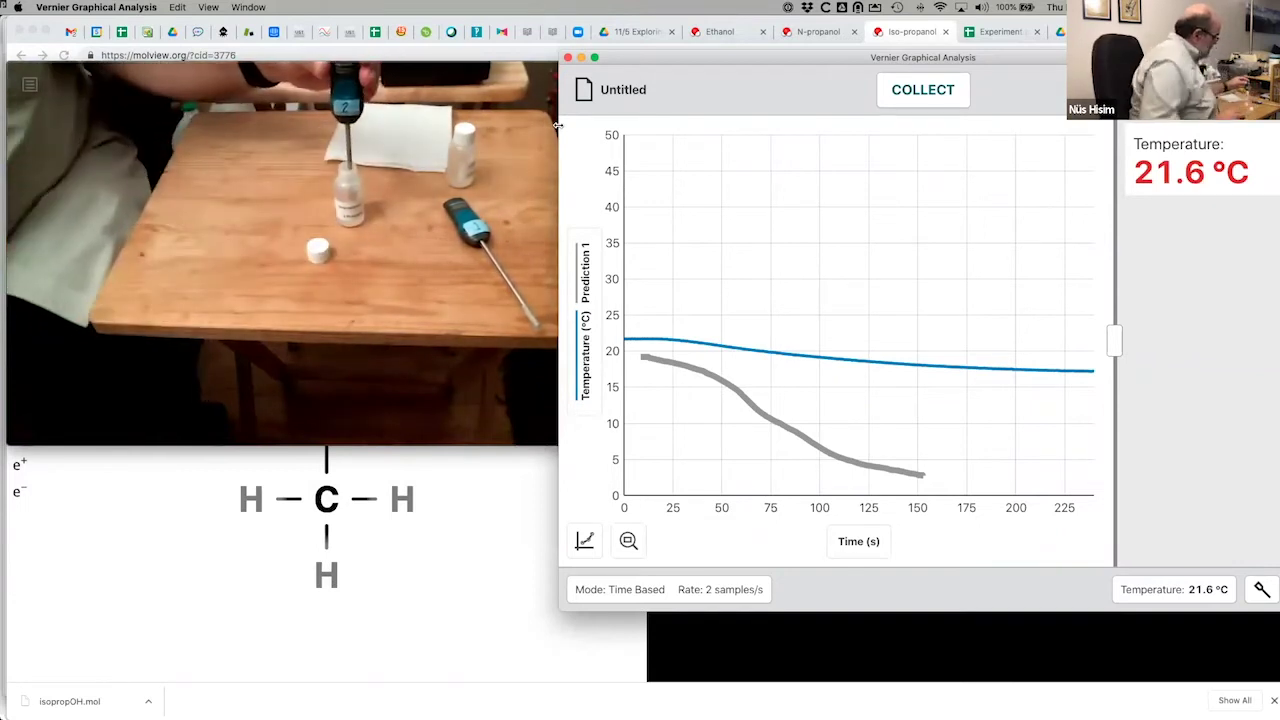
left_click_drag(715, 47, 588, 60)
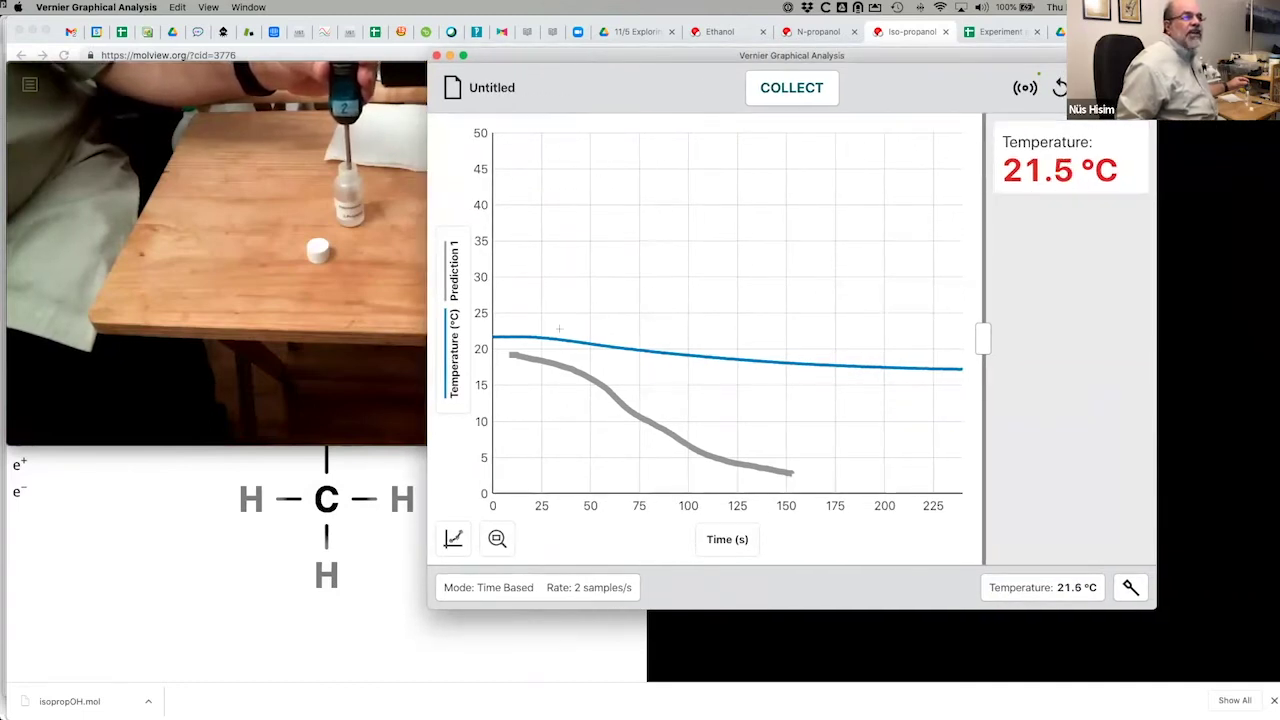
left_click(791, 88)
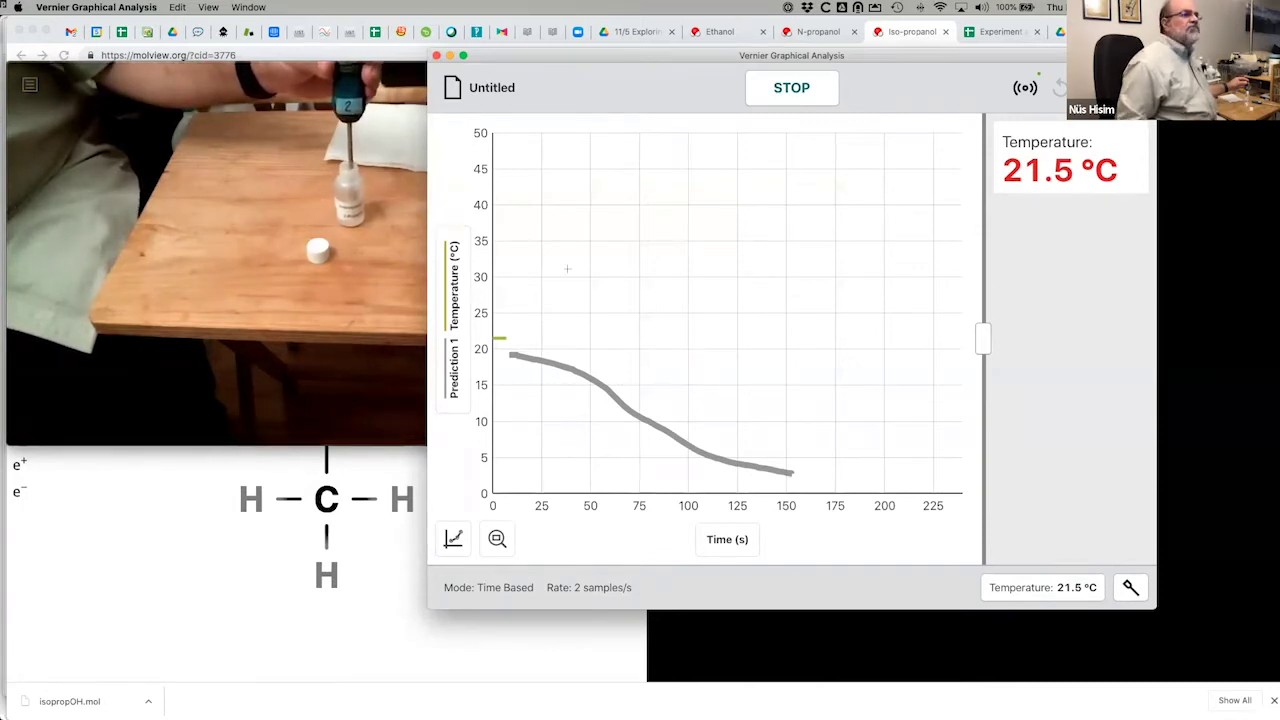
Show Data Set 1 on the temperature graph together with Data Set 2 and the prediction.
left_click(453, 287)
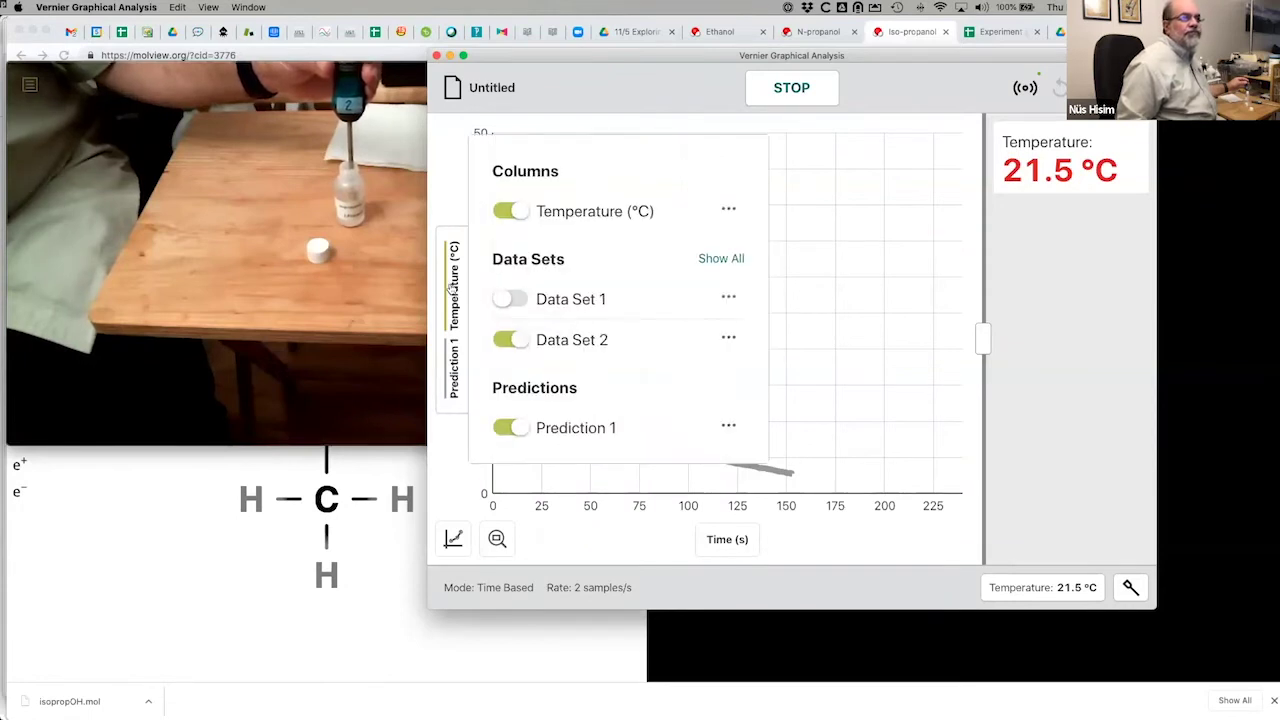
left_click(512, 299)
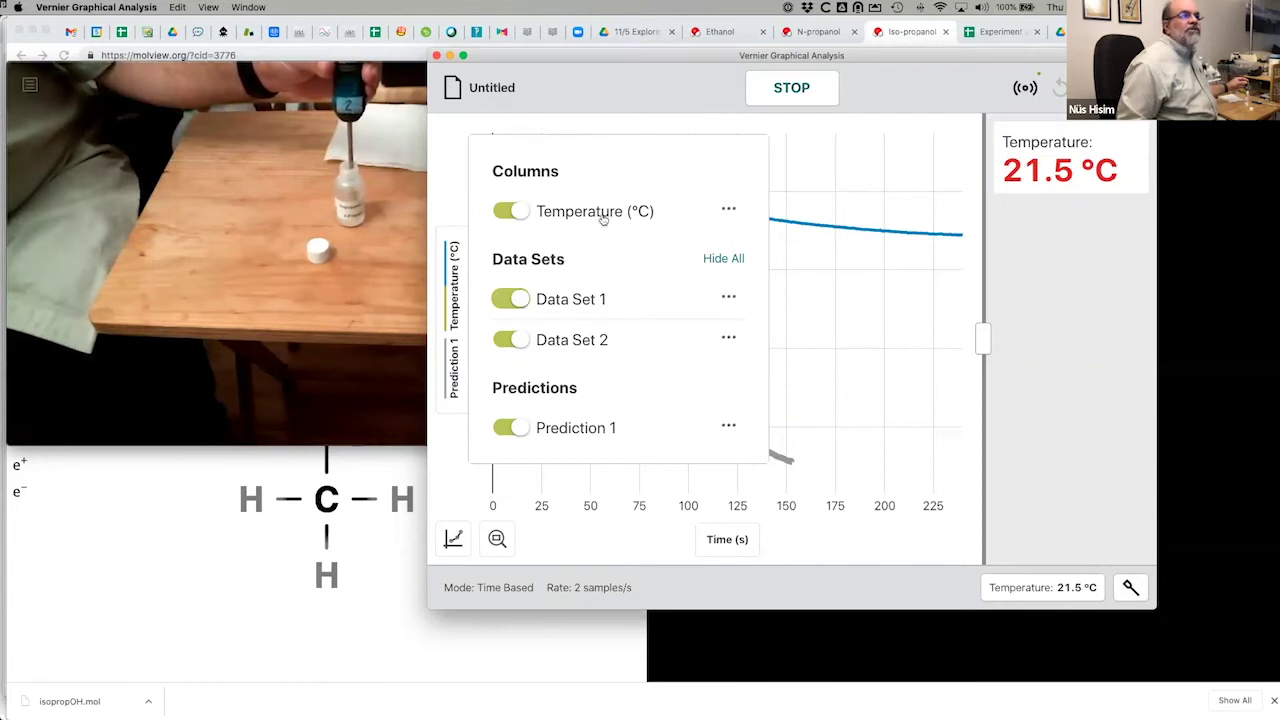
left_click(834, 150)
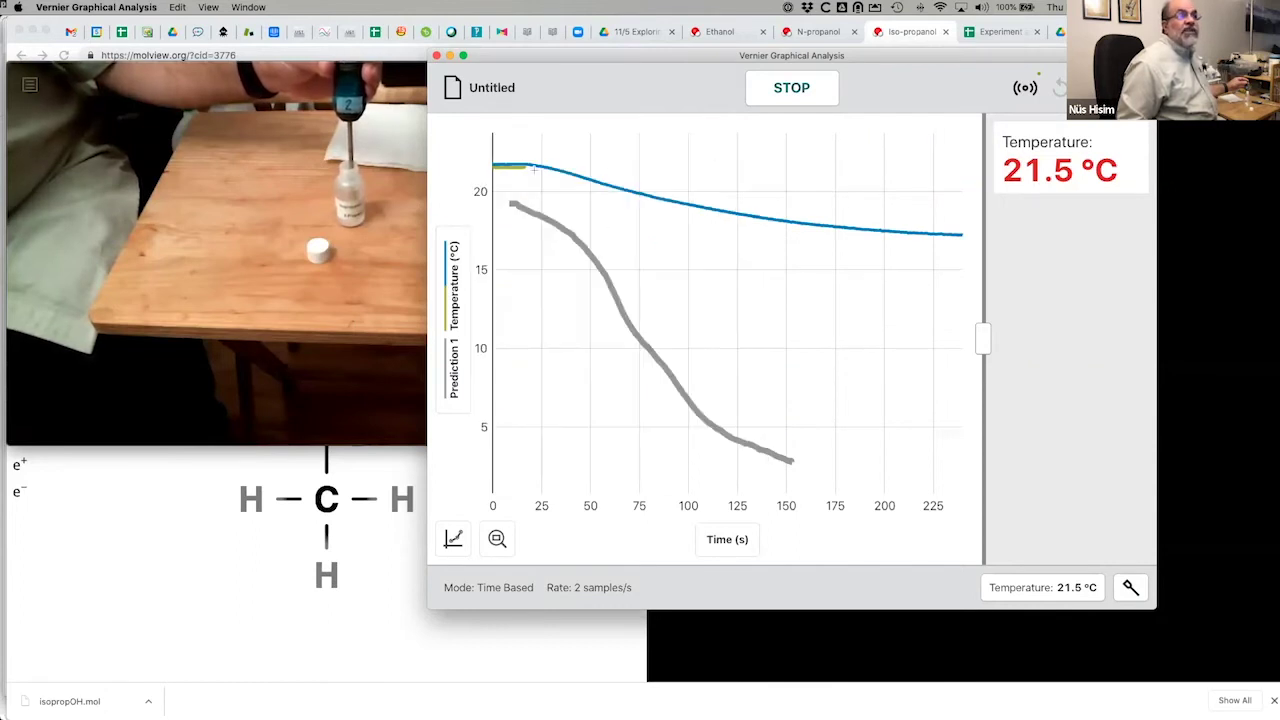
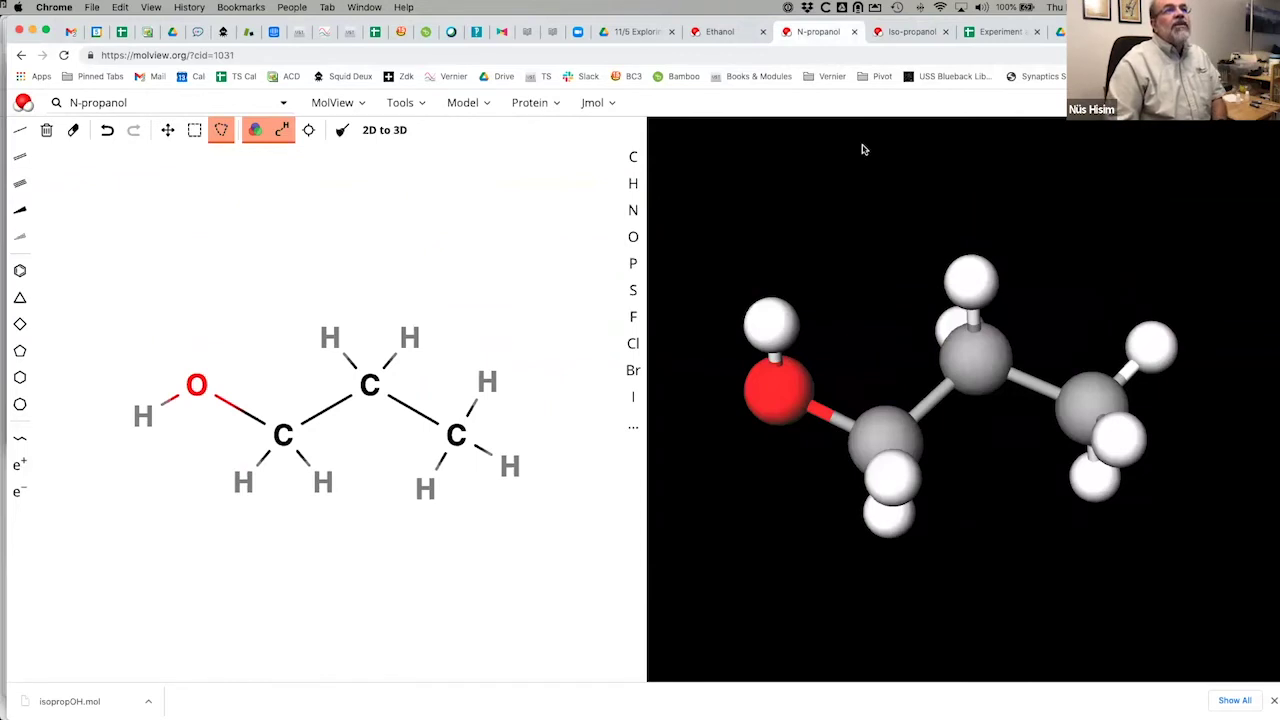
Rotate the iso-propanol model in MolView, check the live graph in Graphical Analysis, and return to the browser.
left_click(901, 33)
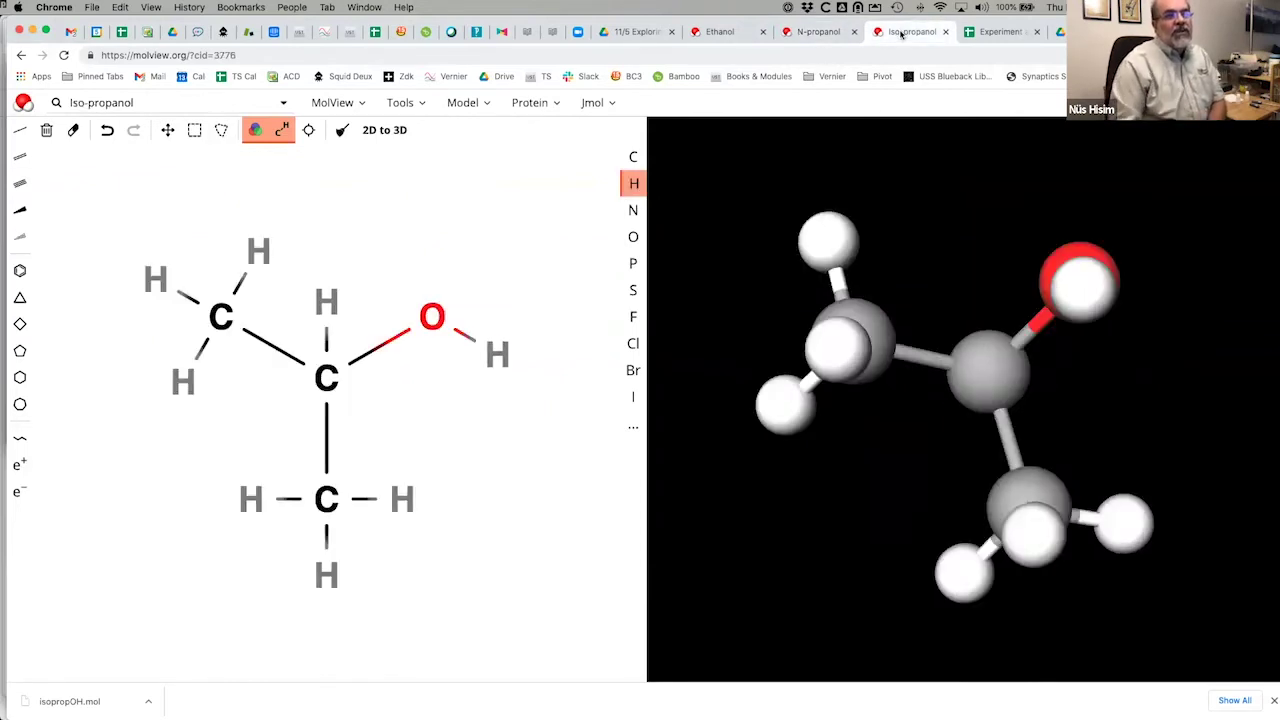
left_click_drag(951, 392, 968, 426)
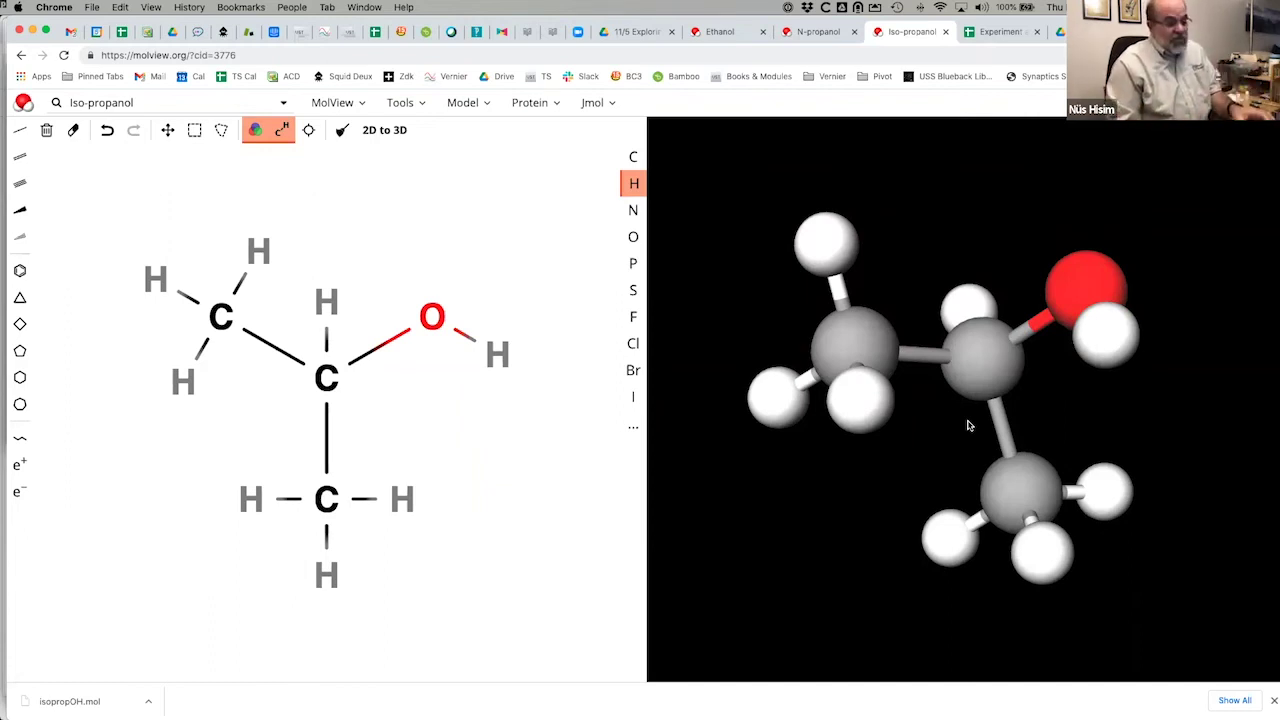
key("super+Tab")
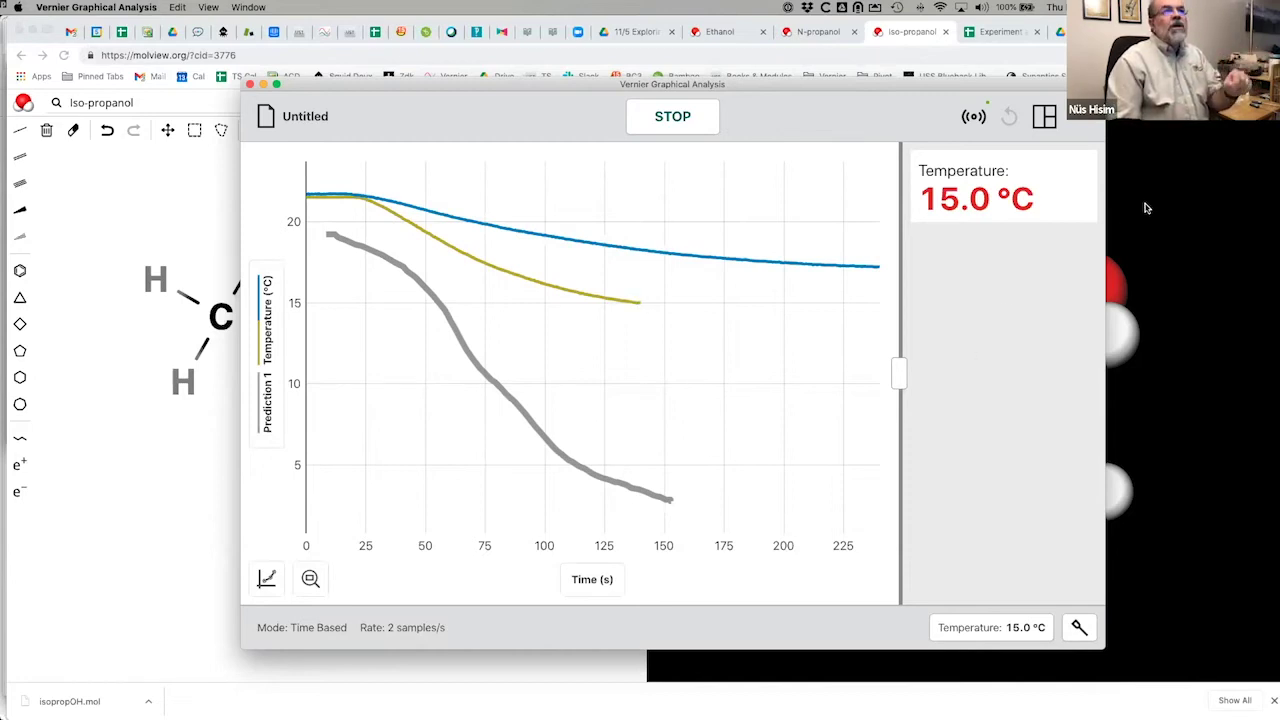
left_click(905, 64)
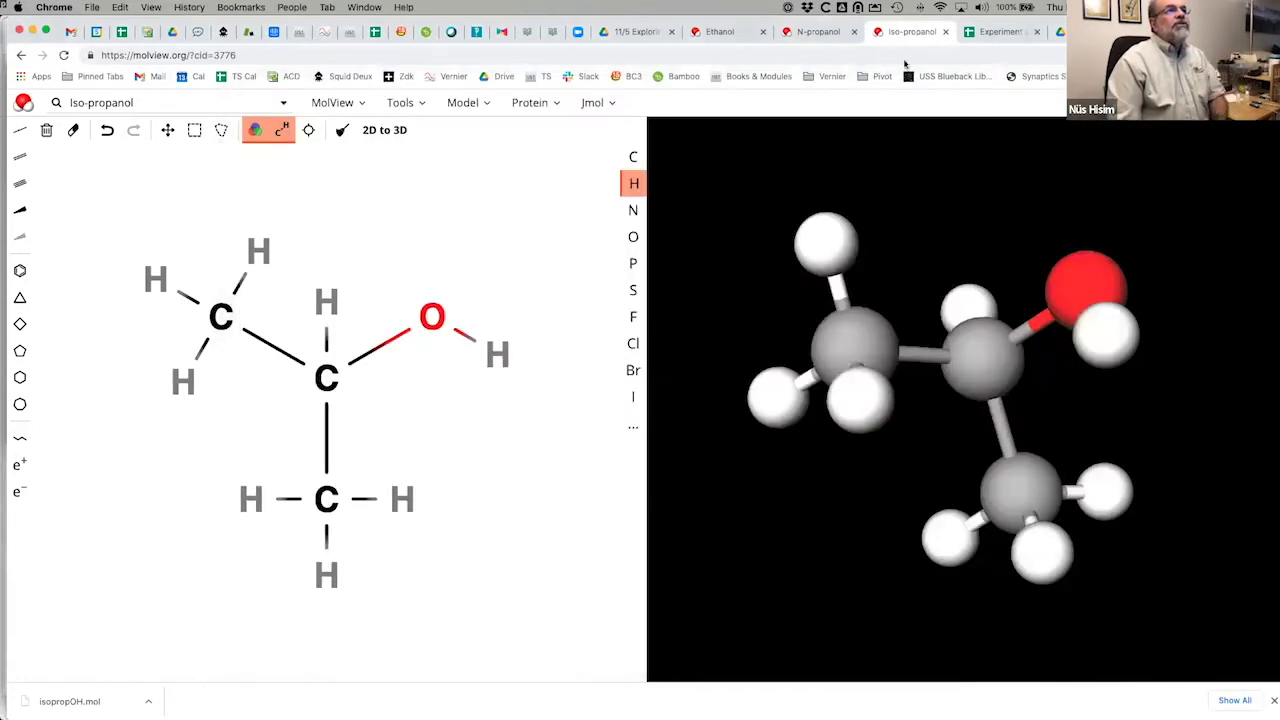
Select Evap 1-PrOH 2-PrOH.ambl in the Drive workshop folder, check the live graph in Graphical Analysis, and return to Drive.
left_click(629, 33)
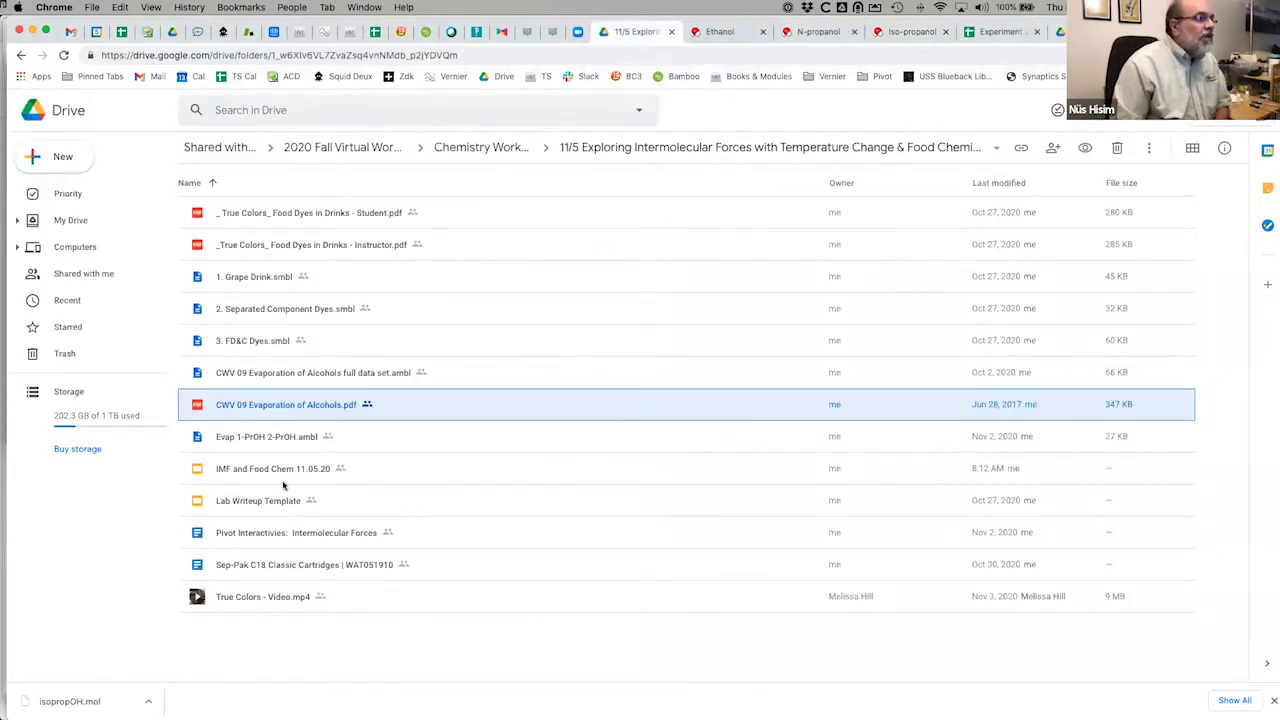
left_click(270, 437)
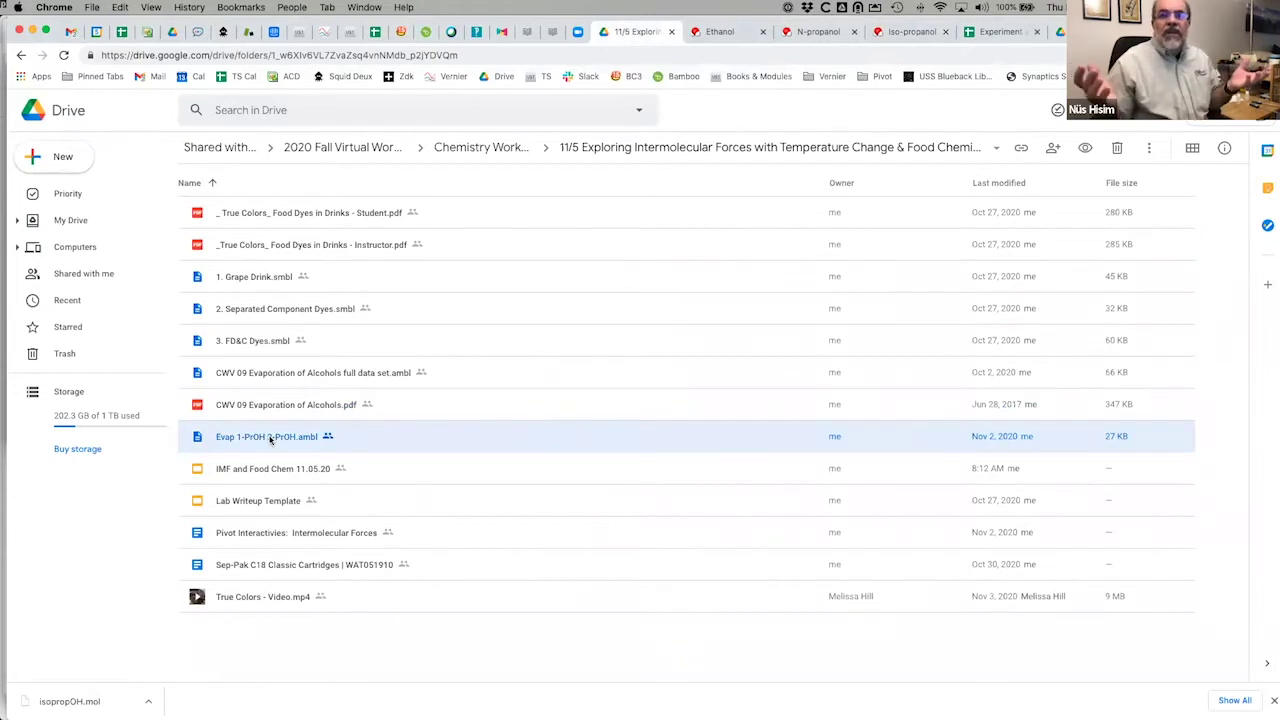
key("super+Tab")
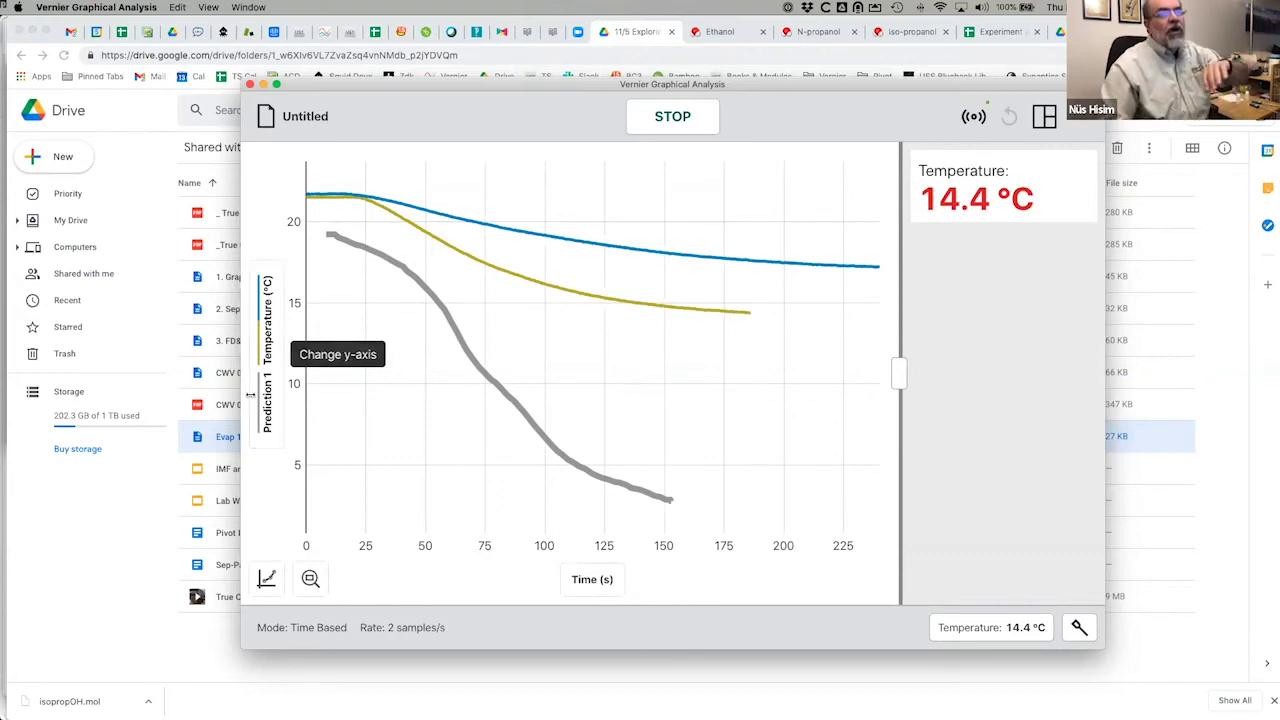
left_click(1231, 464)
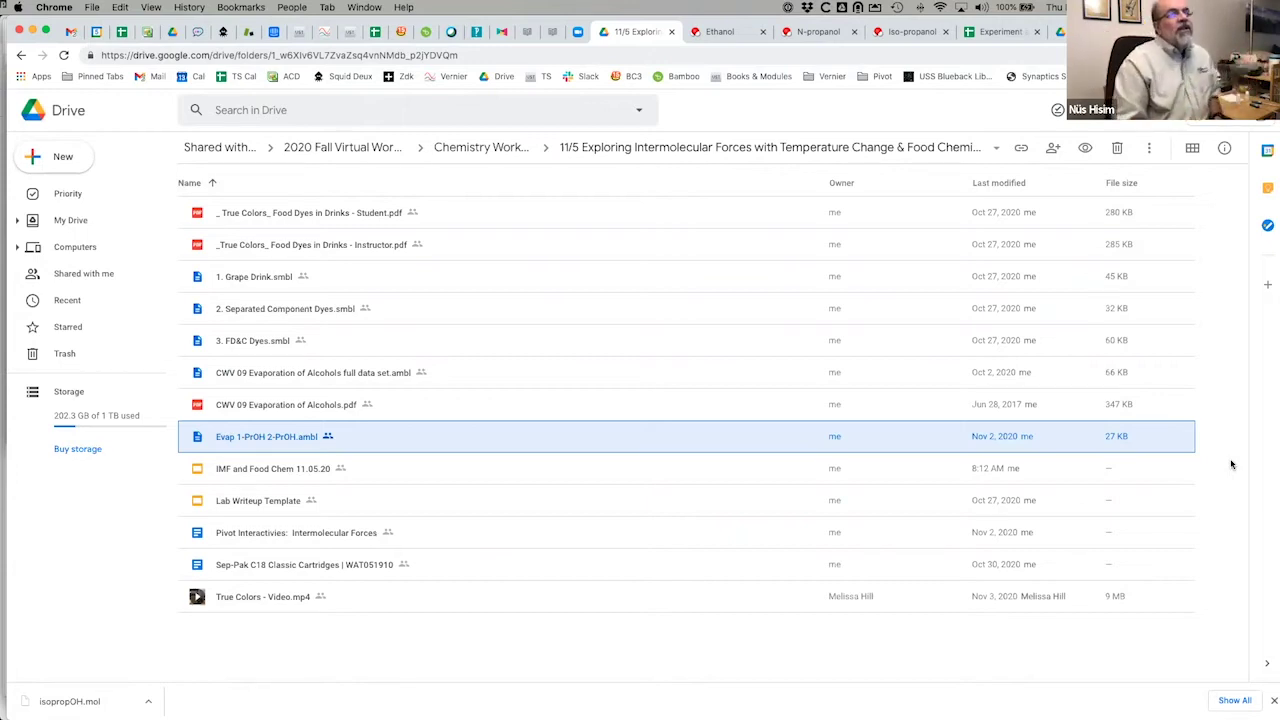
Open the Lab Writeup Template presentation from the Drive folder, revisit the file list, and return to the template.
double_click(199, 503)
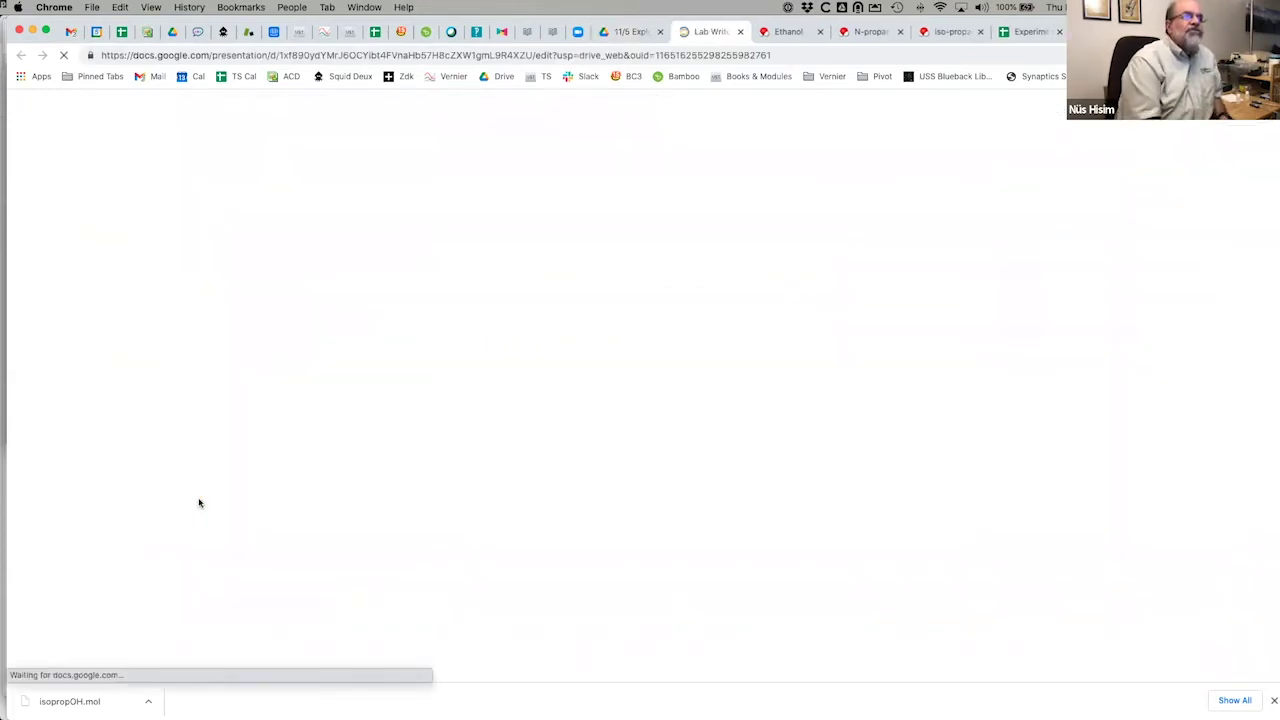
left_click(632, 36)
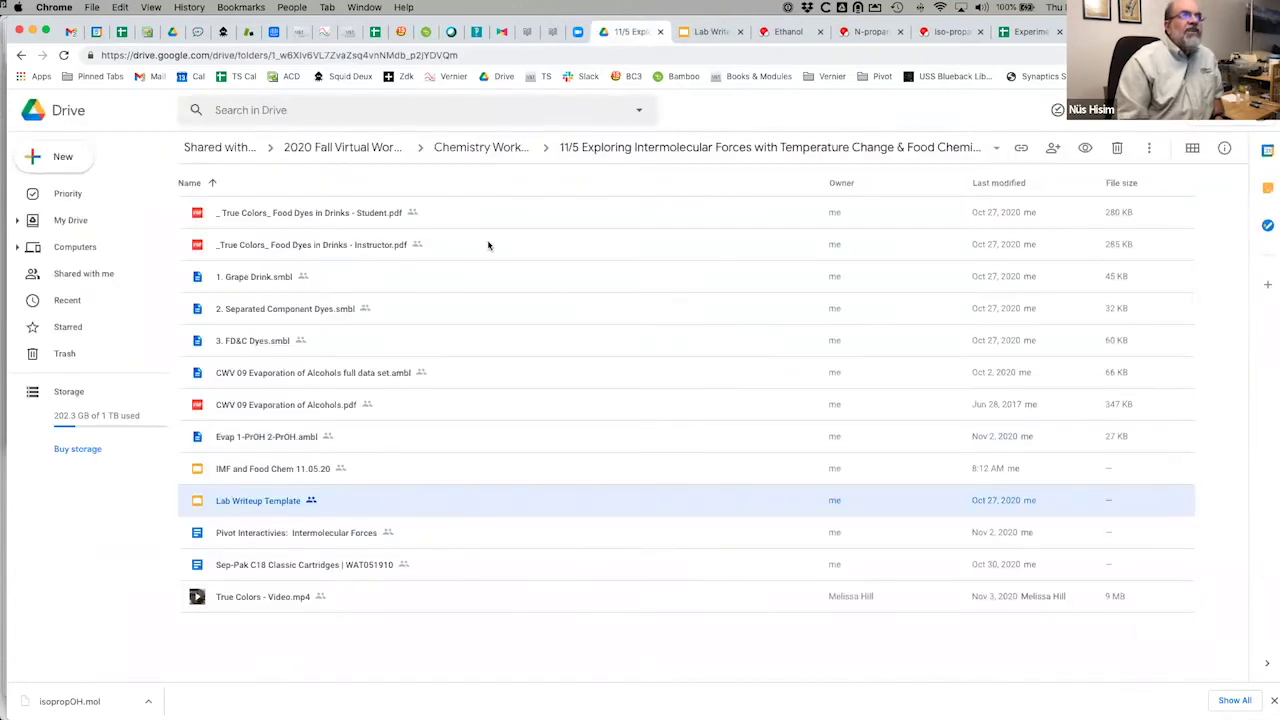
left_click(718, 38)
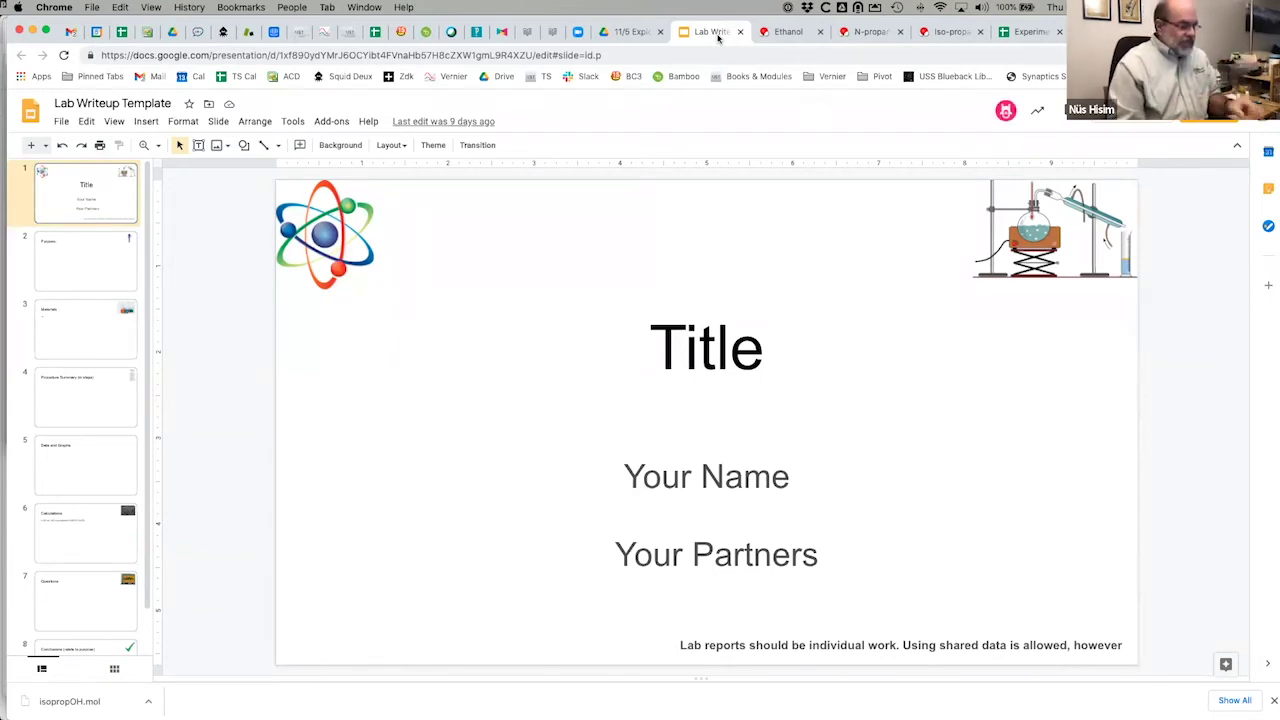
Switch to Graphical Analysis, add an "n-propanol" annotation to the graph, and place it on the blue curve.
key("super+Tab")
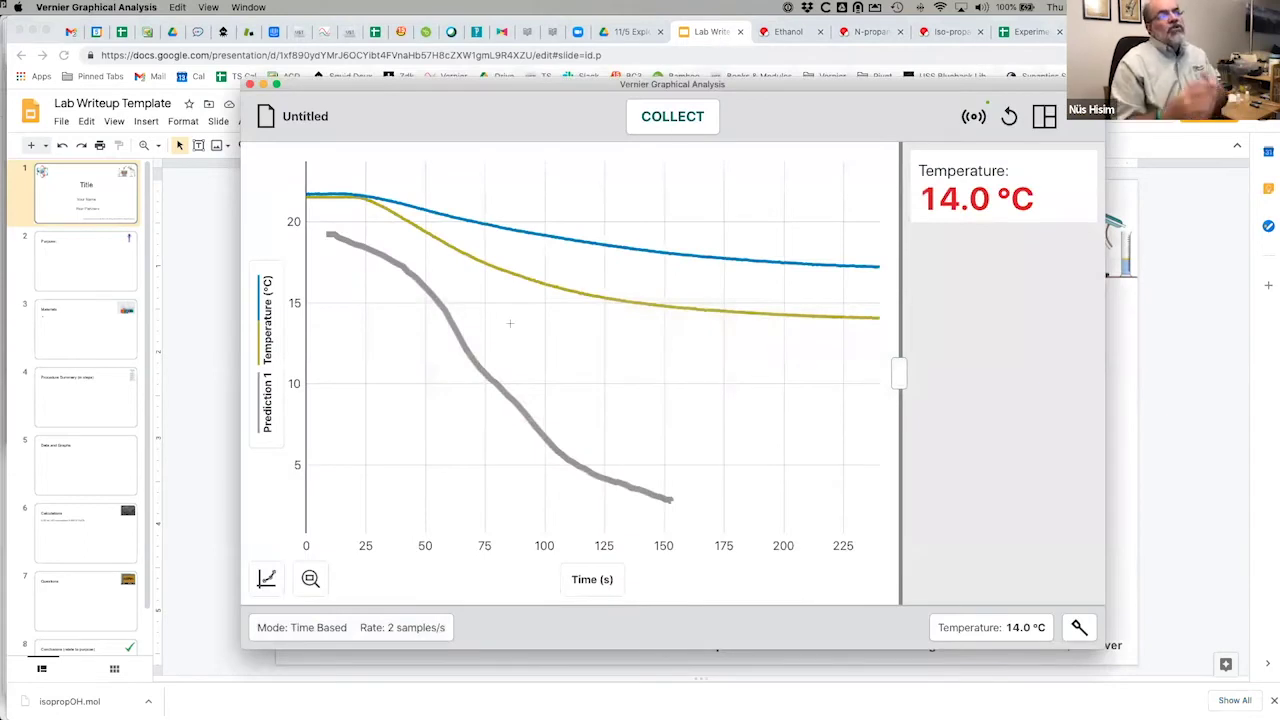
left_click(268, 582)
left_click(356, 540)
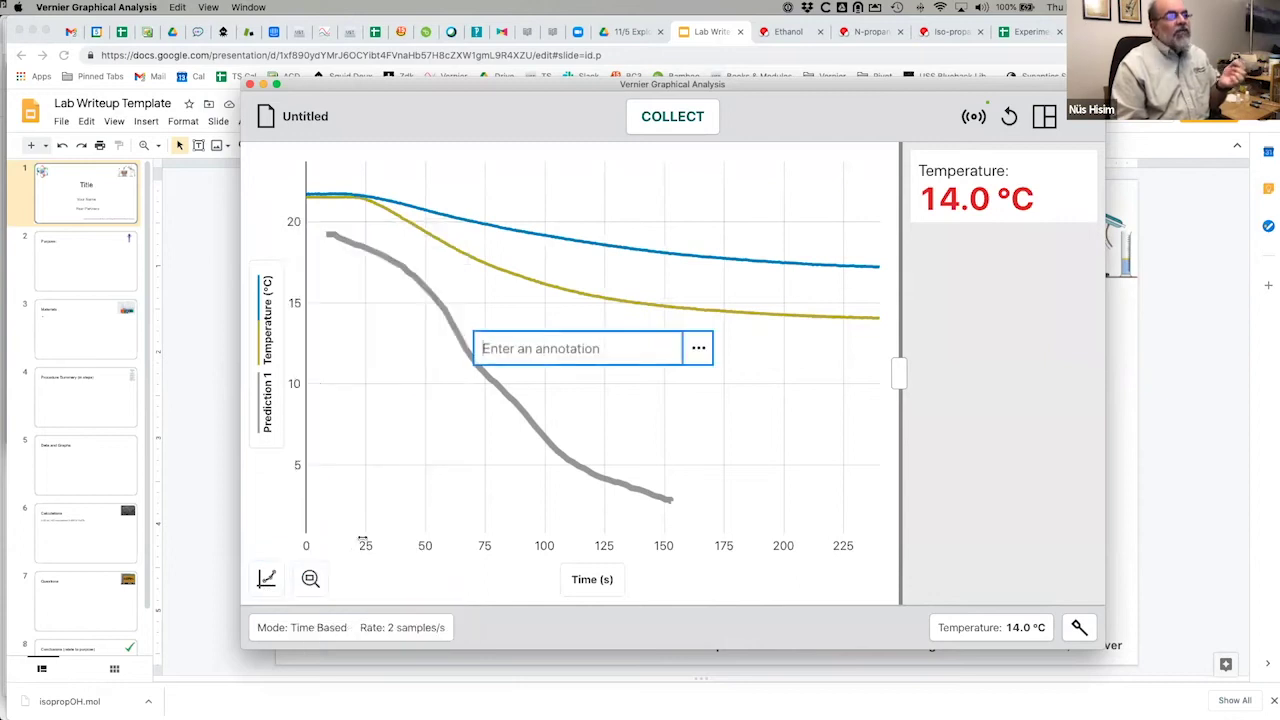
type("n-")
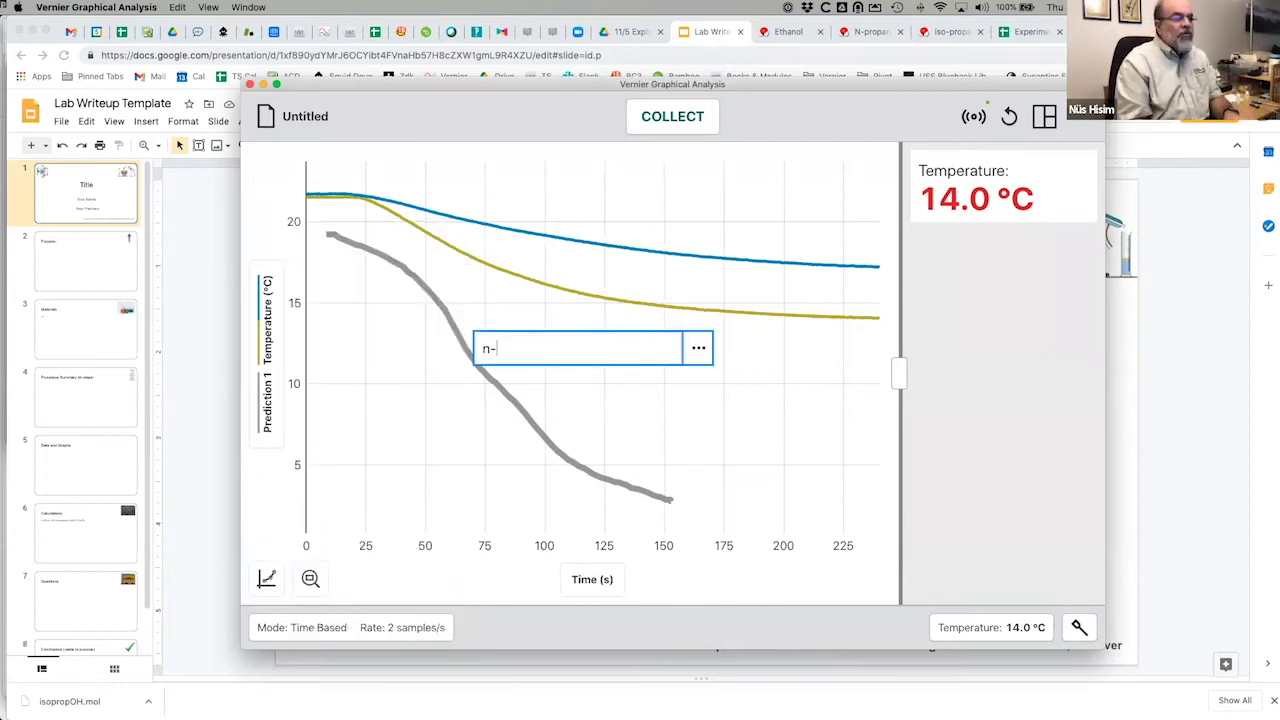
type("propanol")
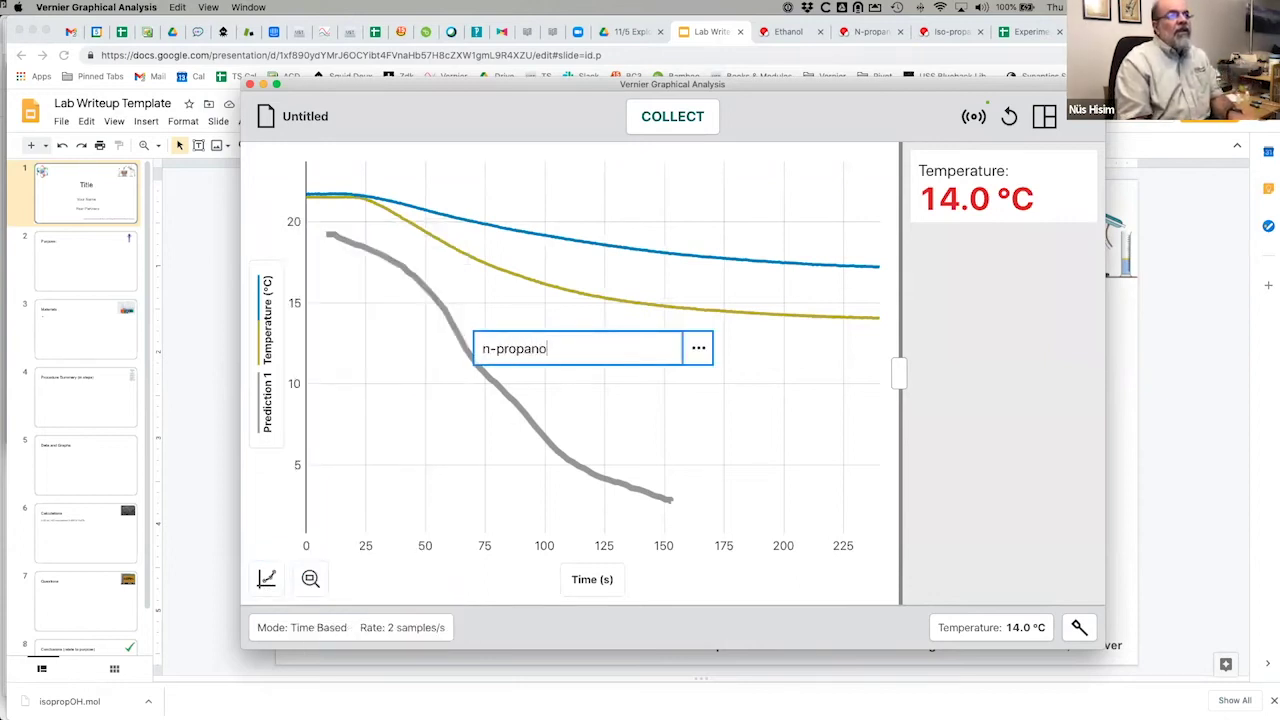
key("Return")
left_click_drag(560, 350, 750, 260)
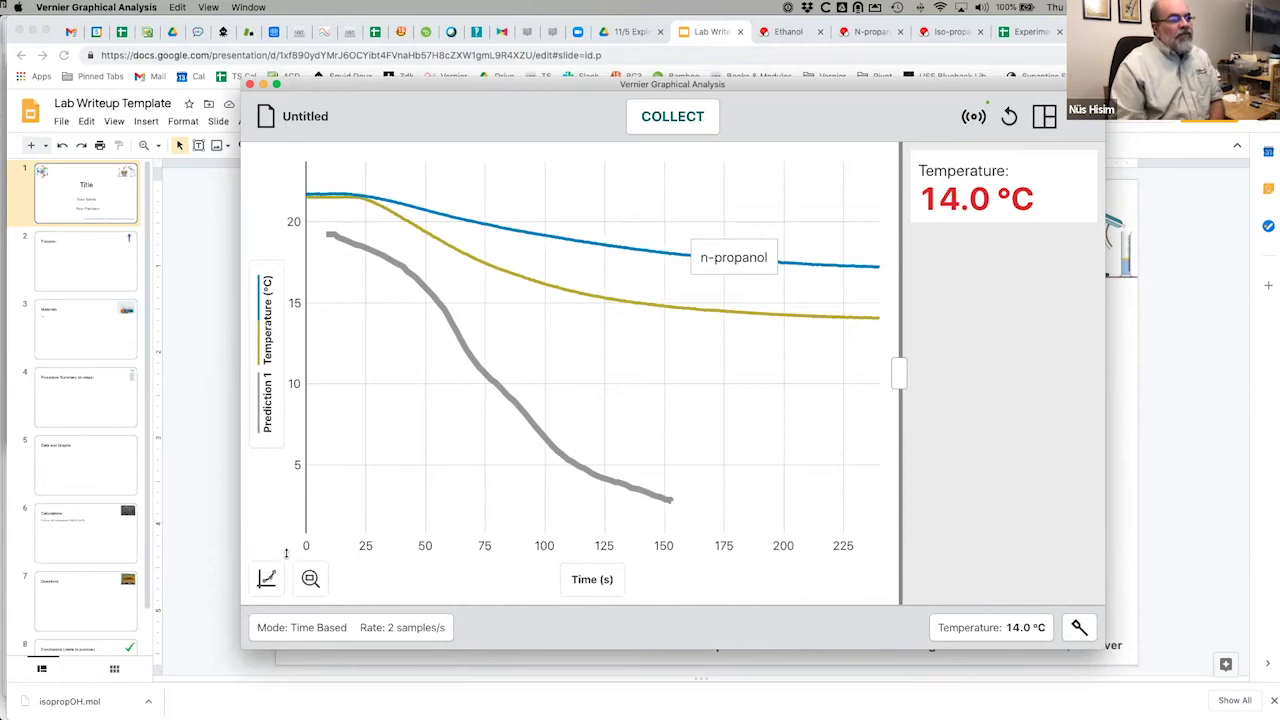
Hide Prediction 1 from the temperature graph.
left_click(258, 400)
left_click(307, 532)
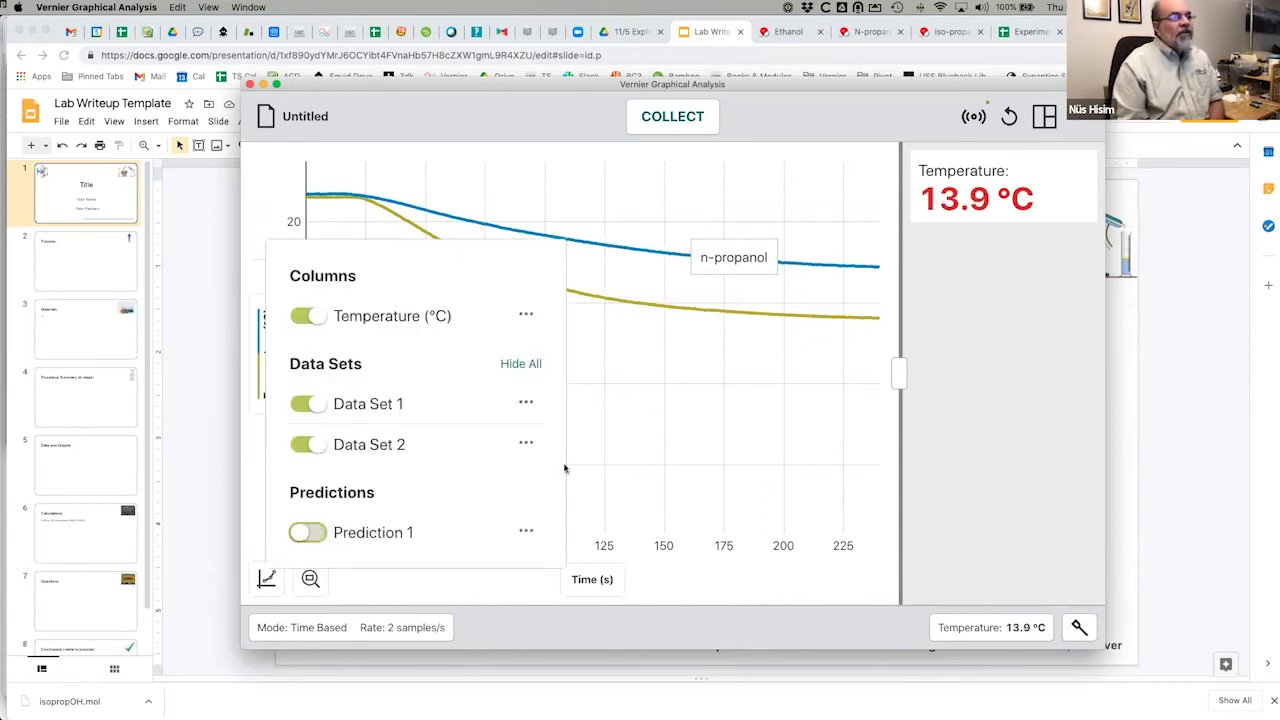
left_click(564, 468)
Display statistics for both temperature curves, move the statistics box below the curves, and review its values.
left_click(266, 584)
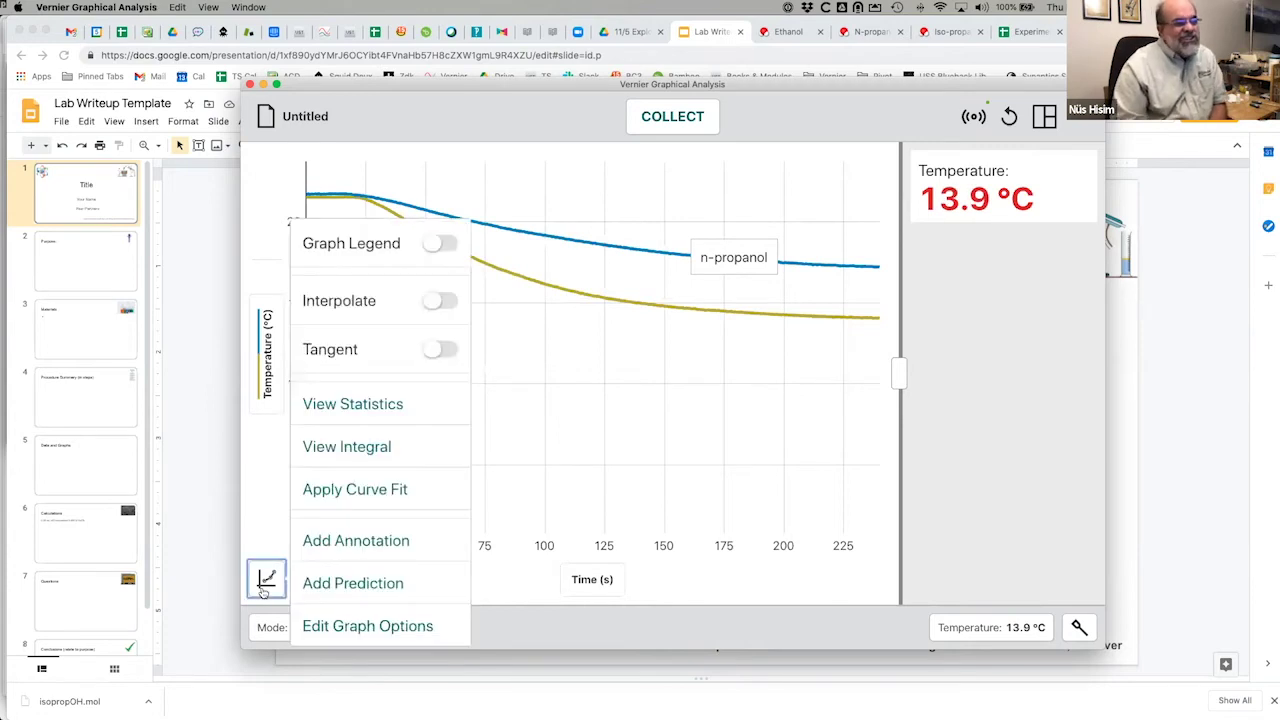
left_click(366, 403)
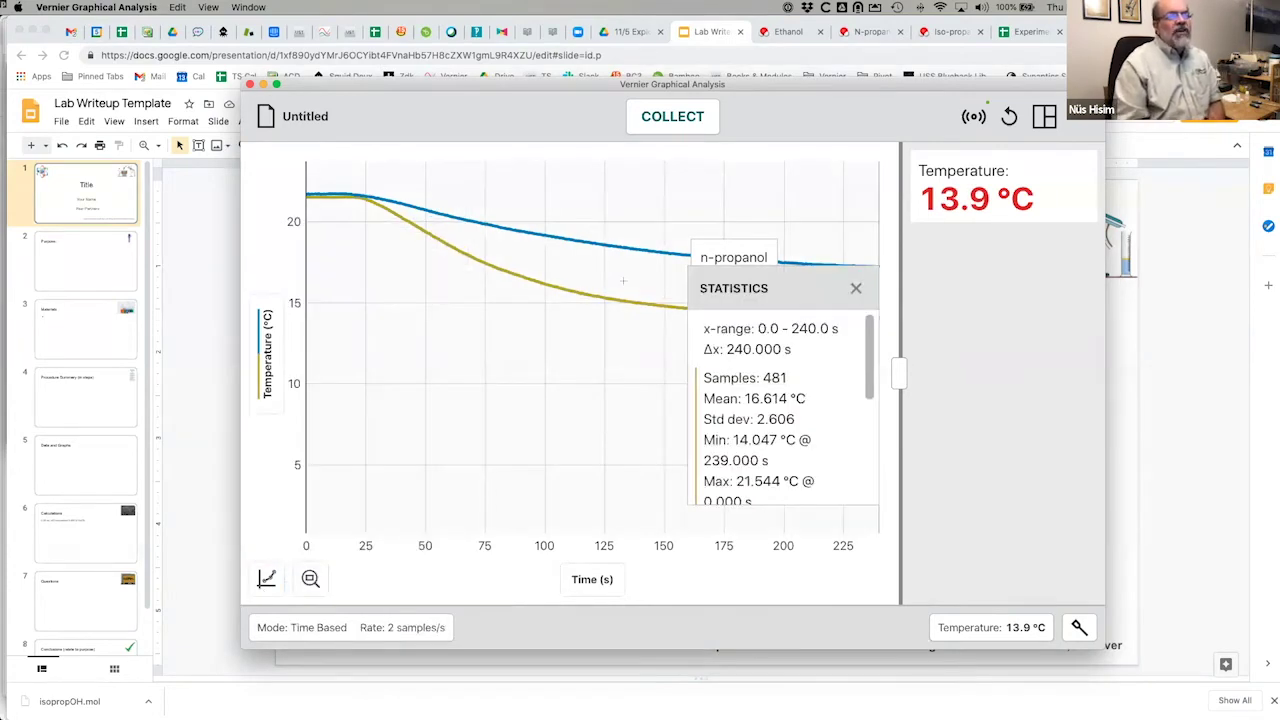
left_click_drag(758, 293, 808, 356)
scroll(783, 353, "down", 2)
scroll(783, 353, "down", 2)
scroll(783, 353, "up", 1)
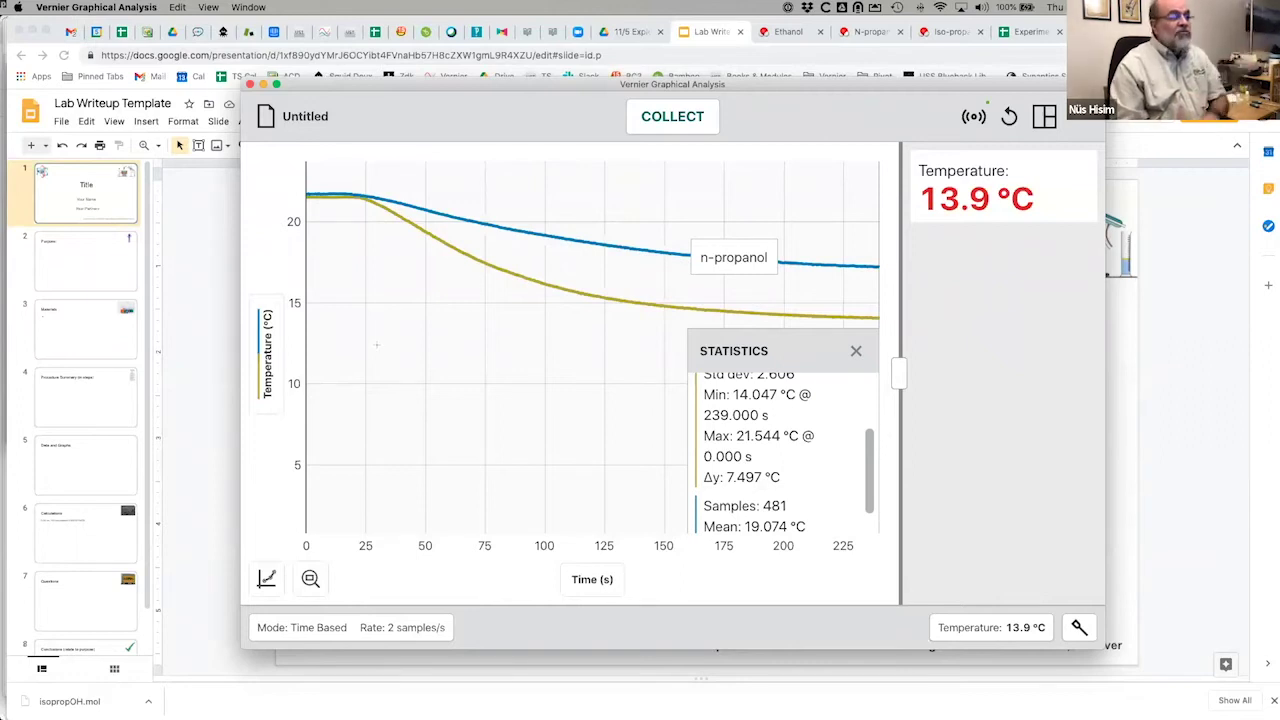
Title the temperature graph "Comparing n-ProOH and Iso-ProOH" in the graph options.
left_click(337, 625)
left_click(420, 256)
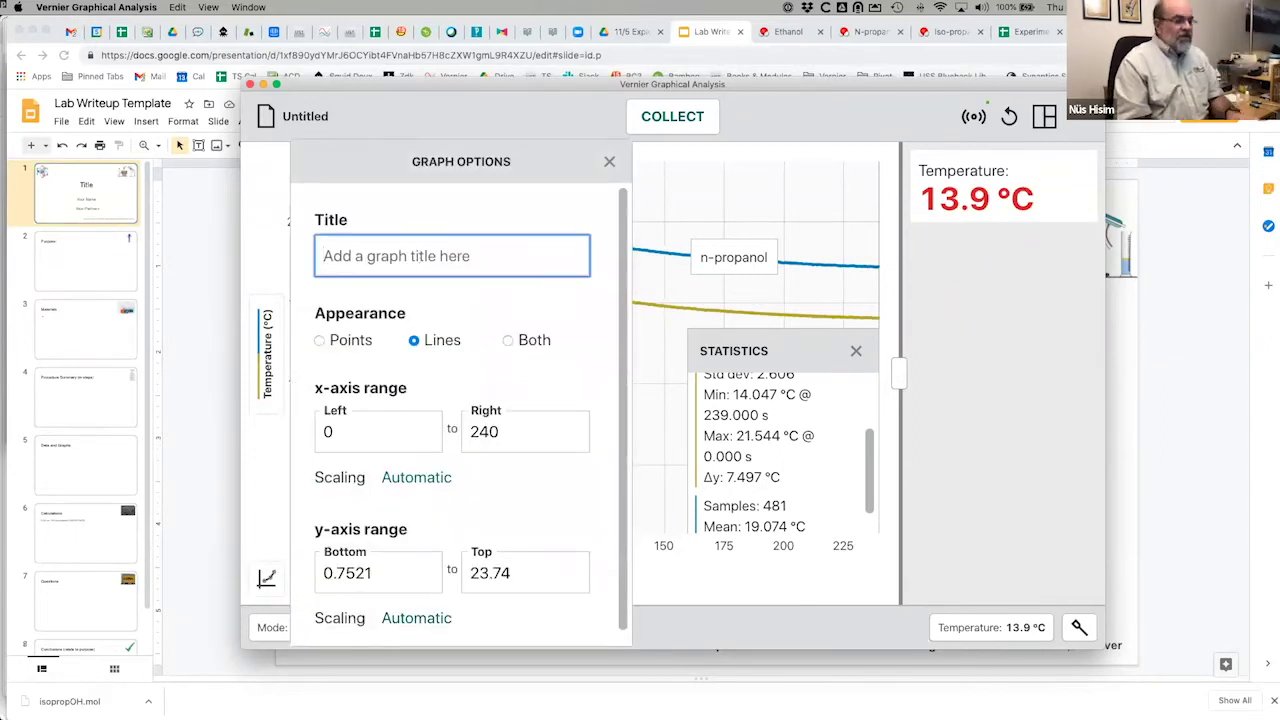
type("Comparing ")
type("n=-")
key("BackSpace")
key("BackSpace")
type("-Pro")
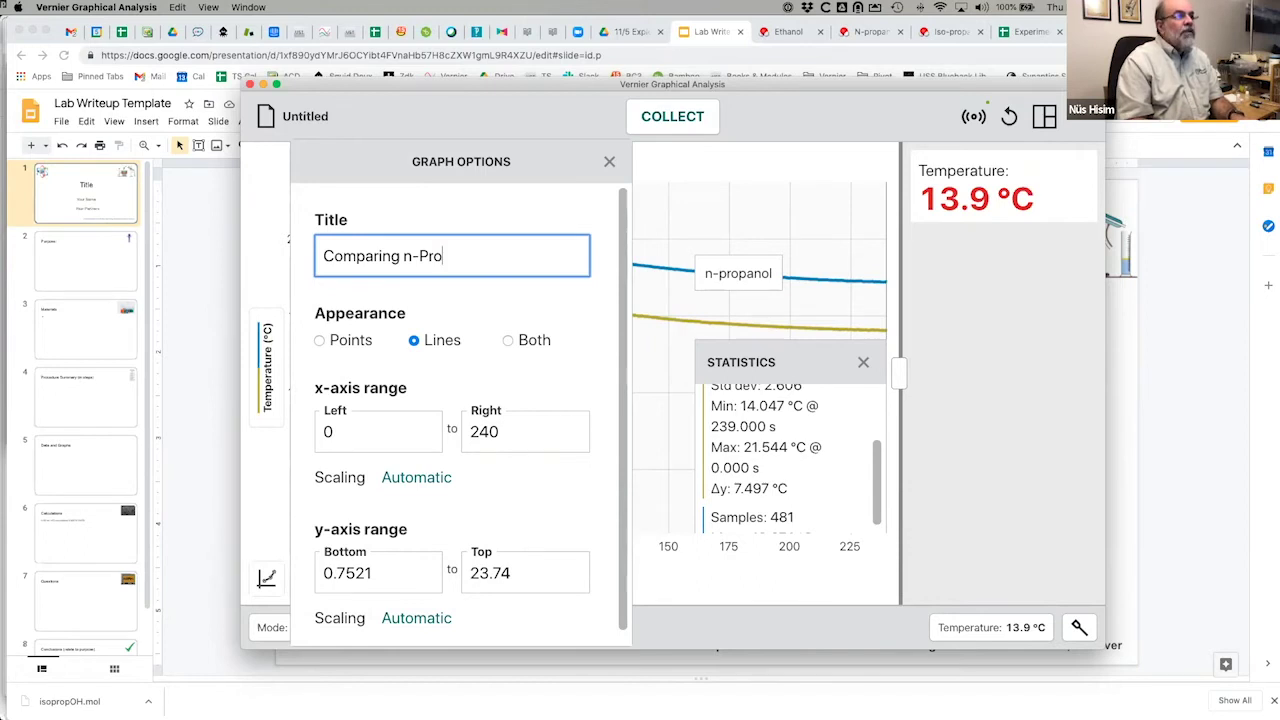
type("OH and ")
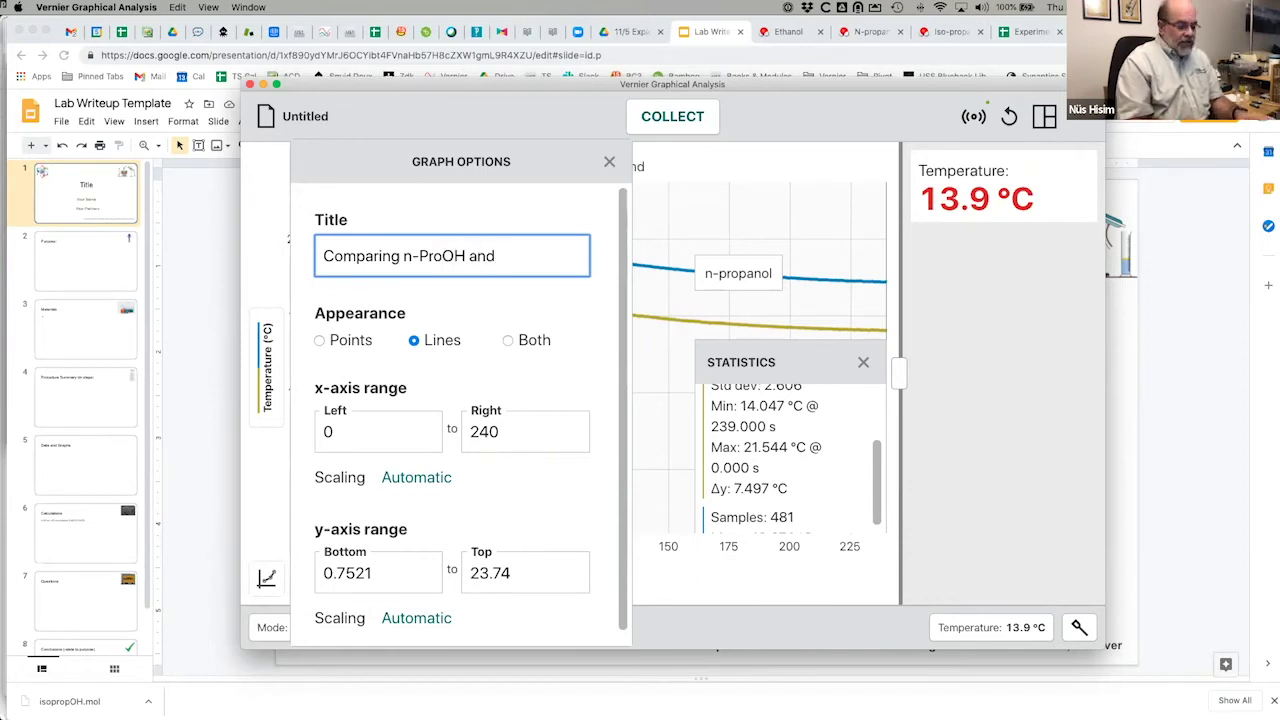
type("Iso-Pro")
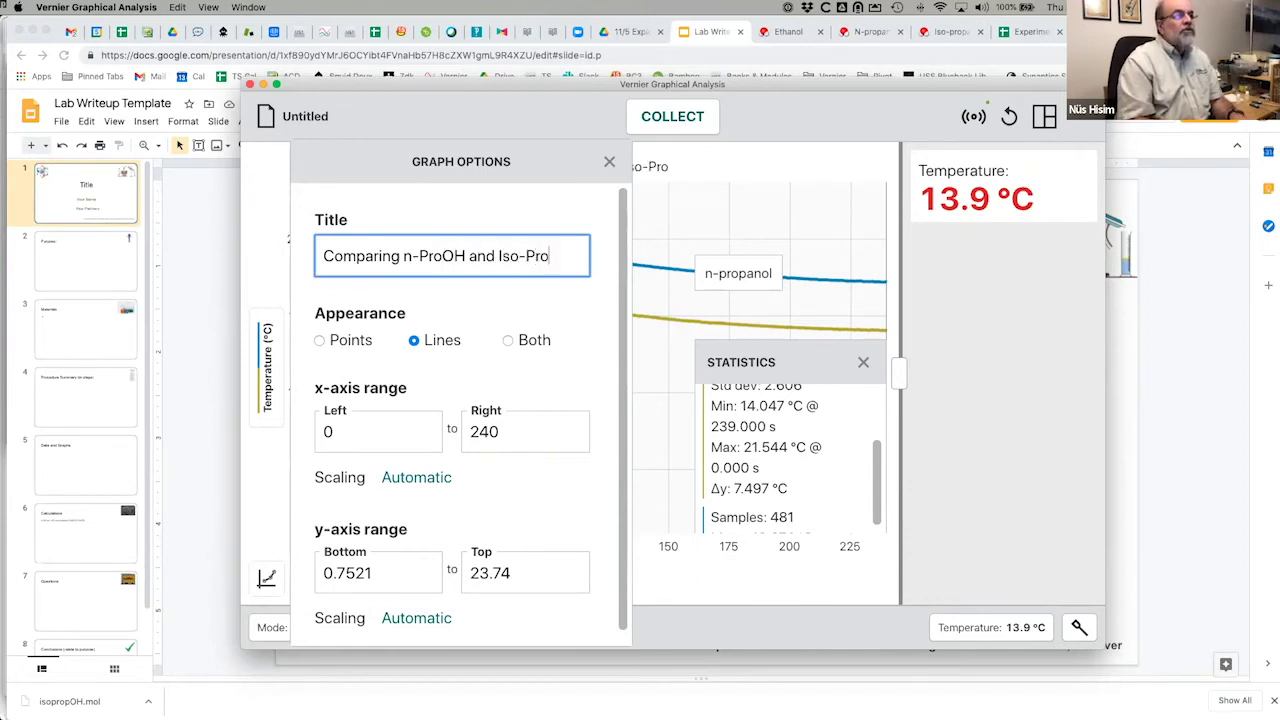
type("OH")
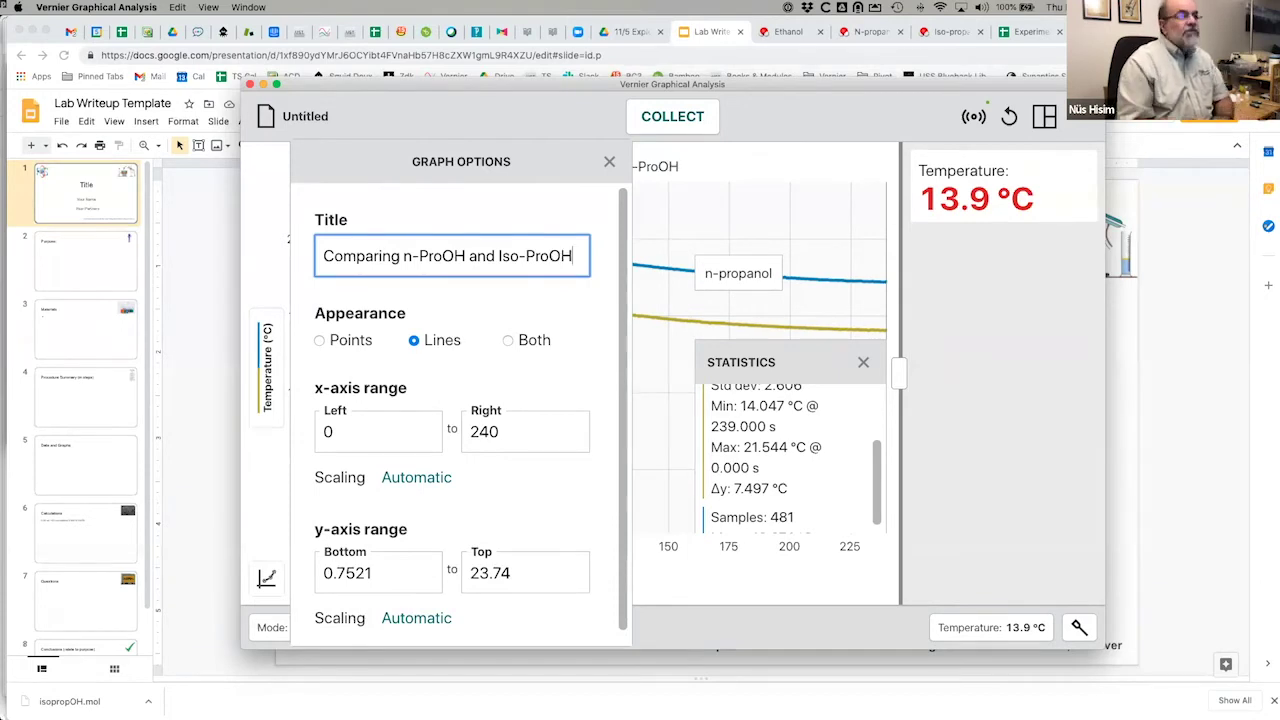
key("Return")
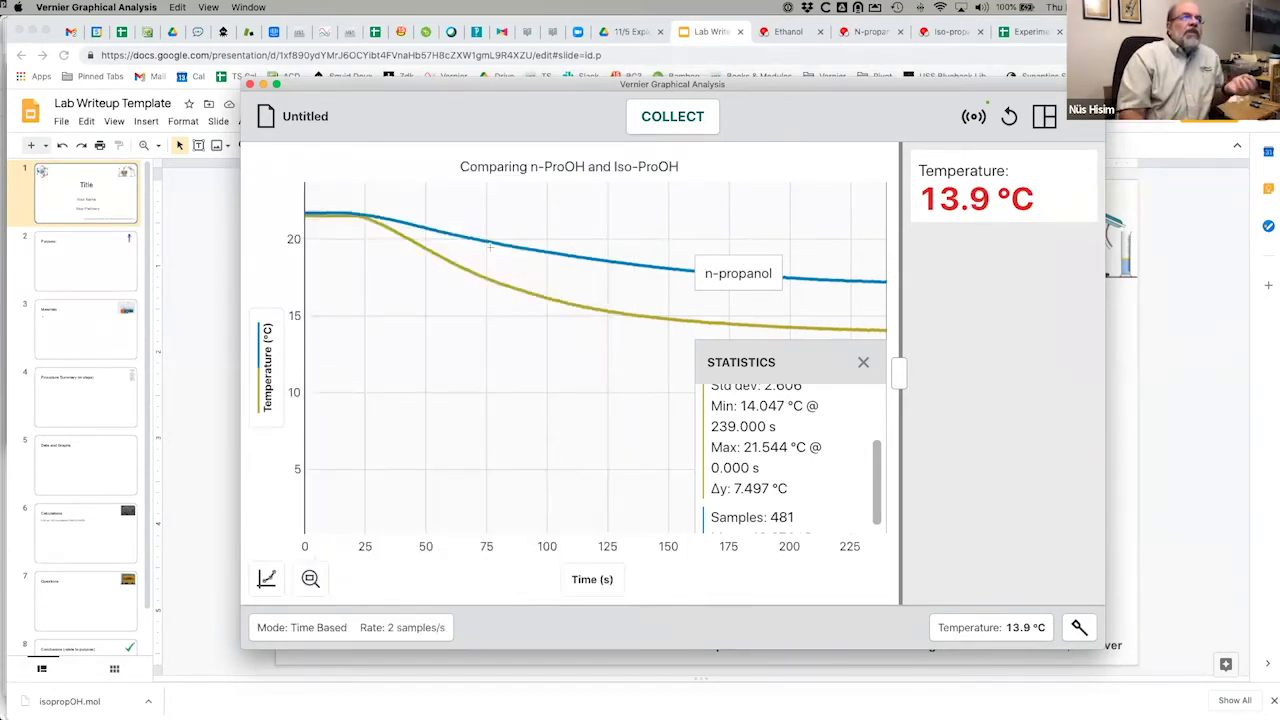
Export the graph as a PNG image named Alcohol to the Desktop folder.
left_click(270, 120)
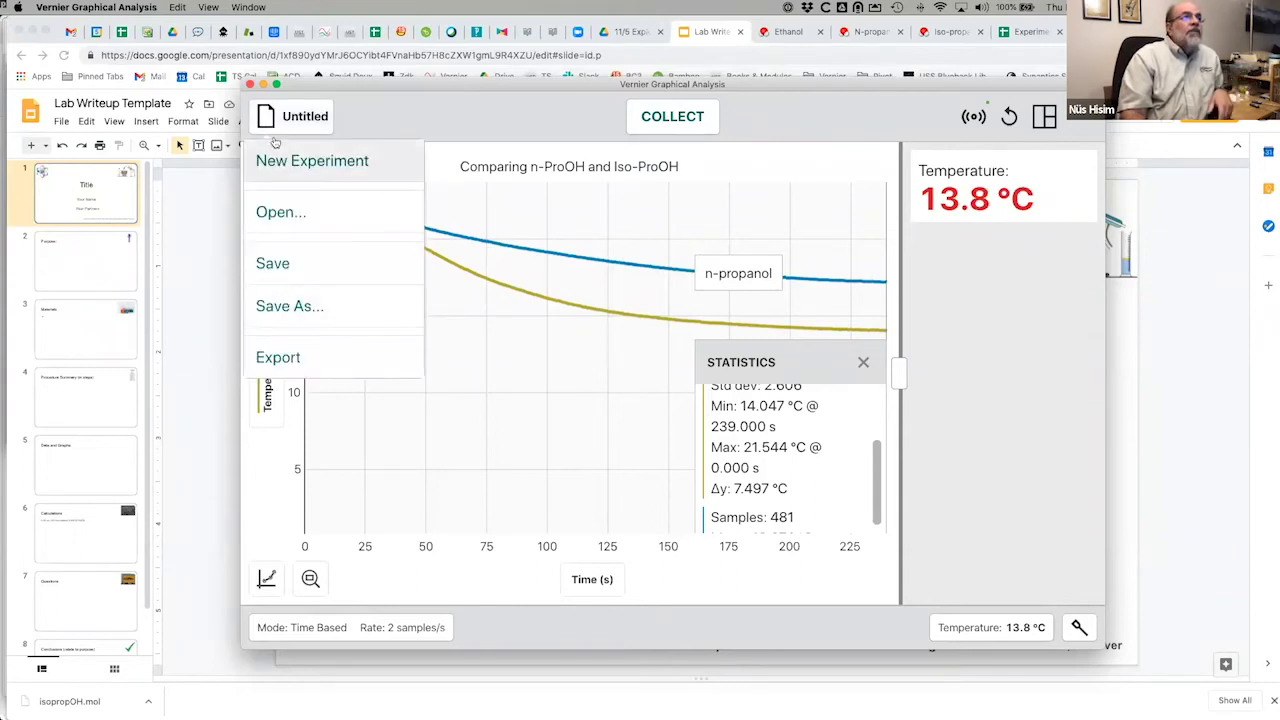
left_click(278, 357)
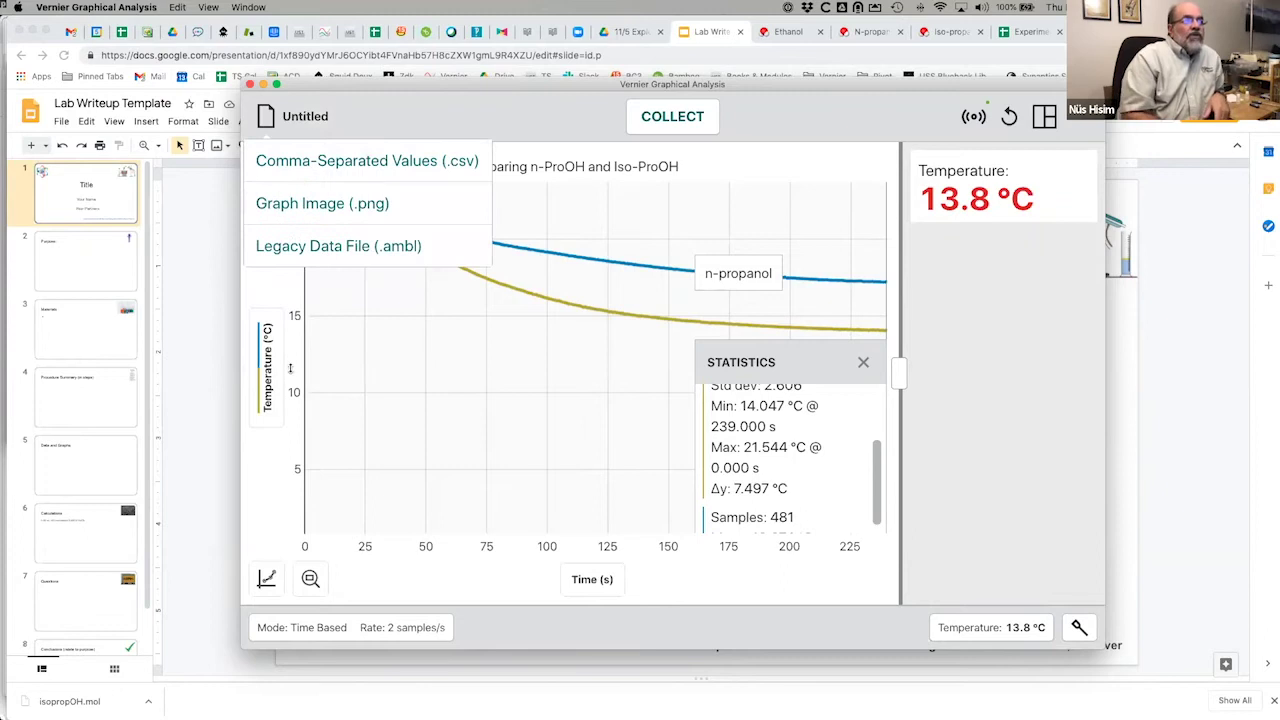
left_click(319, 205)
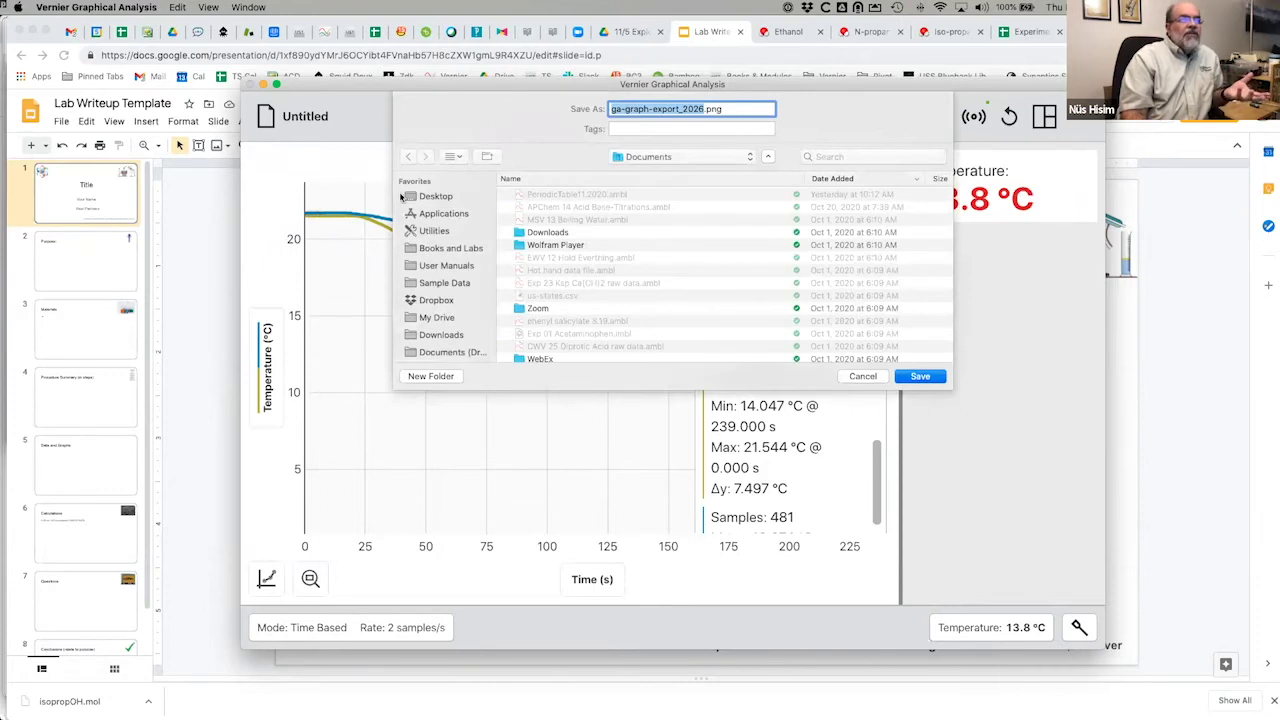
left_click(431, 197)
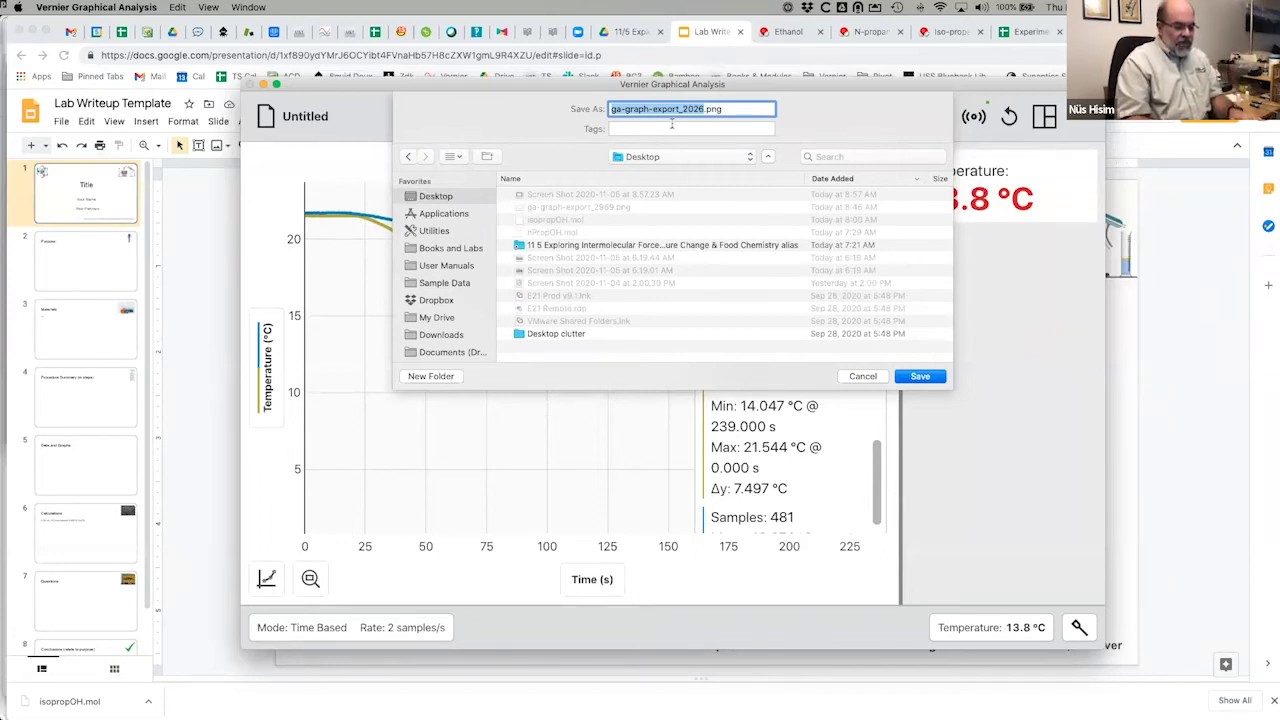
type("Alcohol")
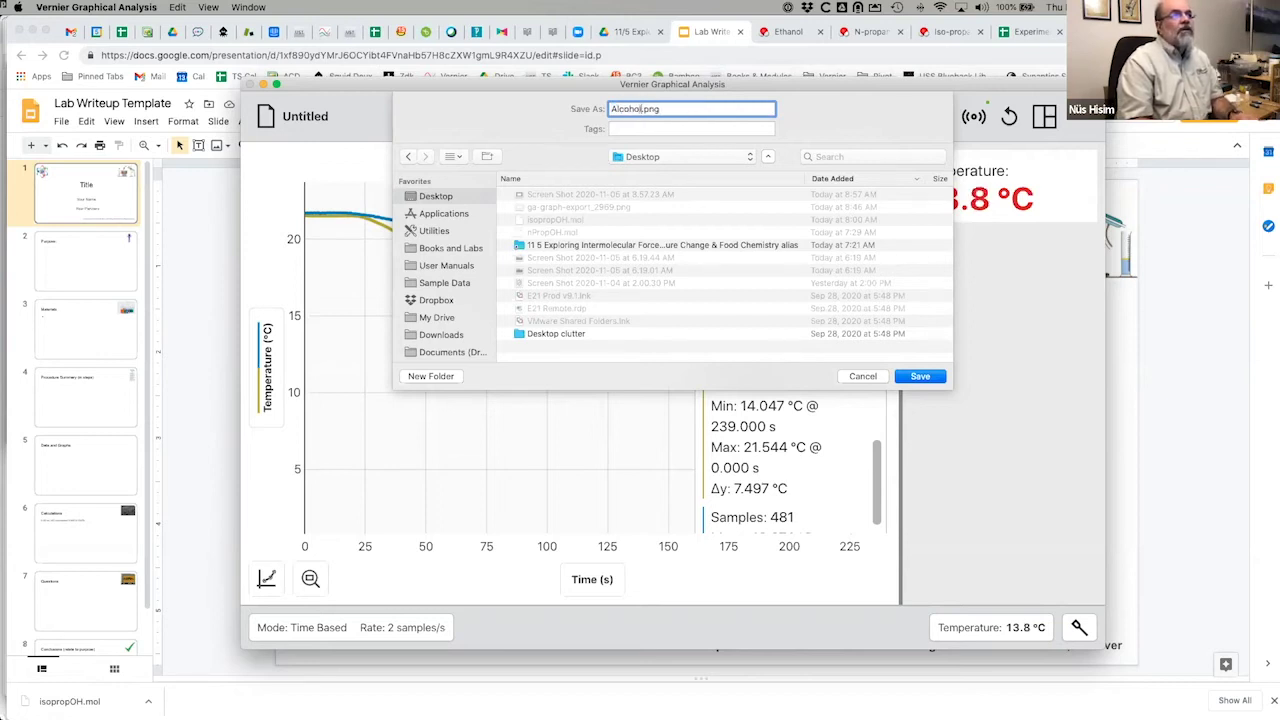
left_click(918, 377)
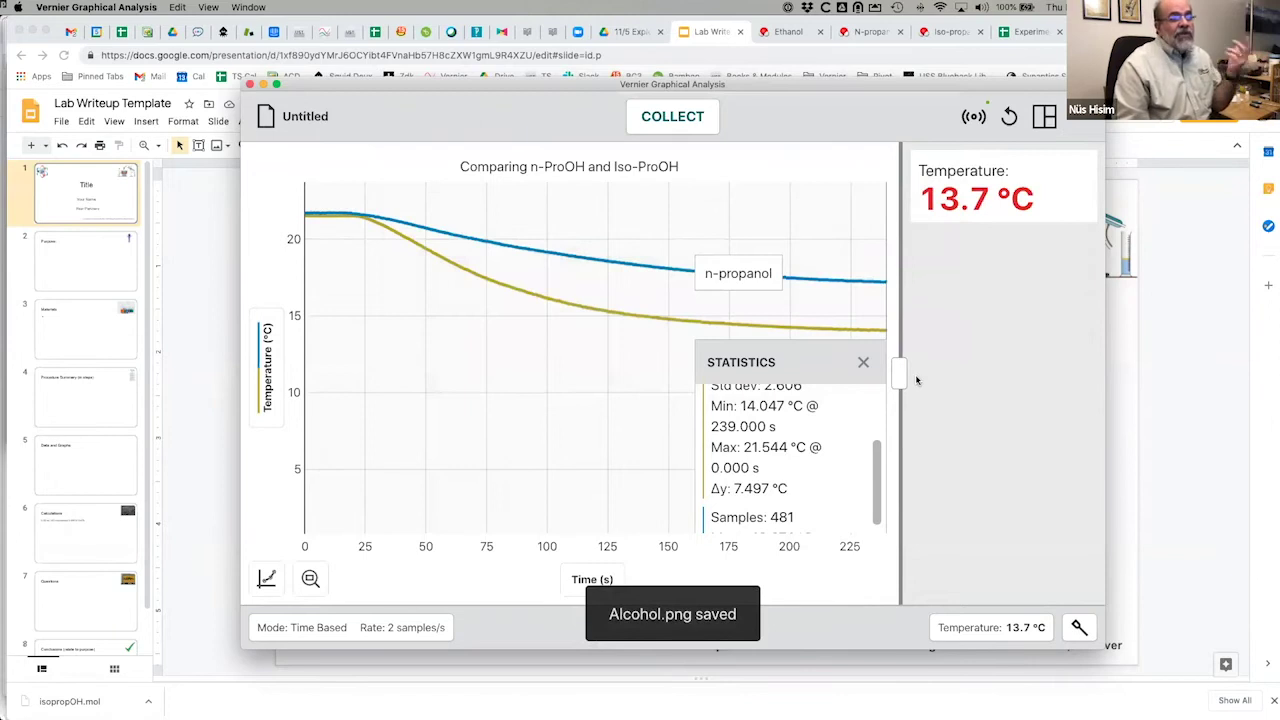
Switch to the Lab Writeup Template in Chrome and go through its Purpose, Materials and Procedure Summary slides to the Data and Graphs slide.
left_click(1180, 300)
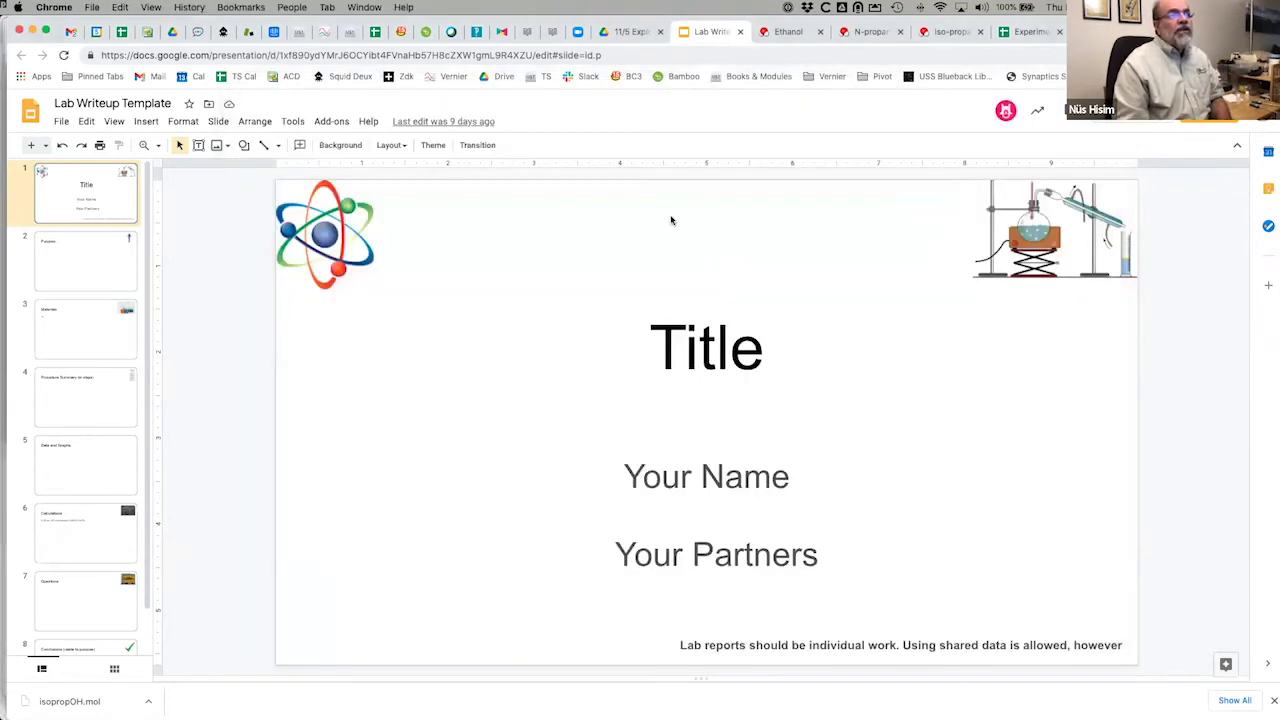
left_click(75, 265)
left_click(78, 339)
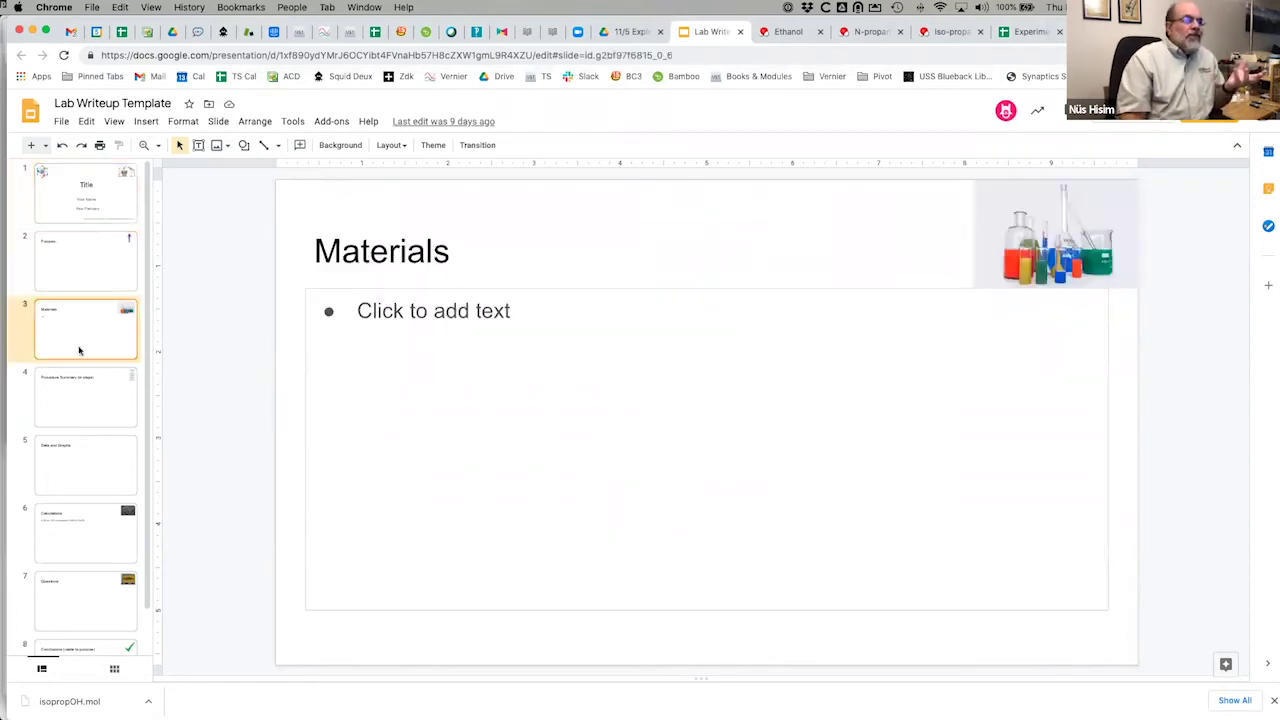
left_click(88, 406)
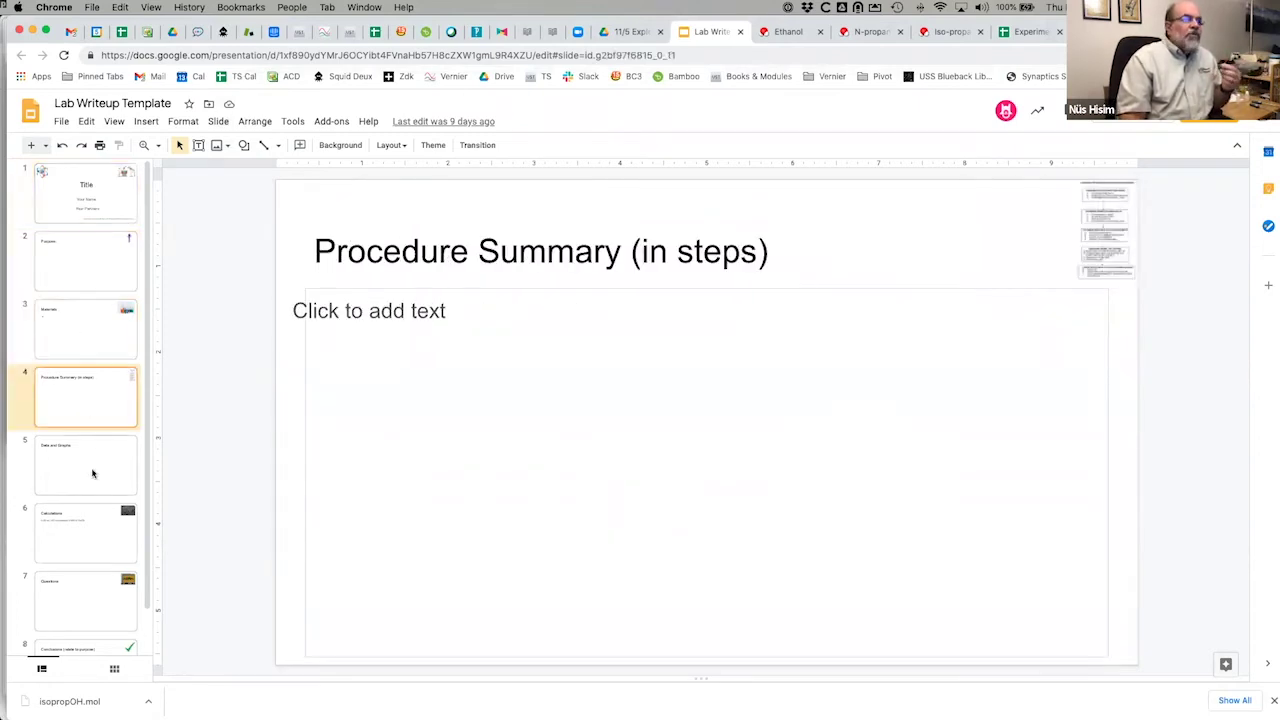
left_click(92, 473)
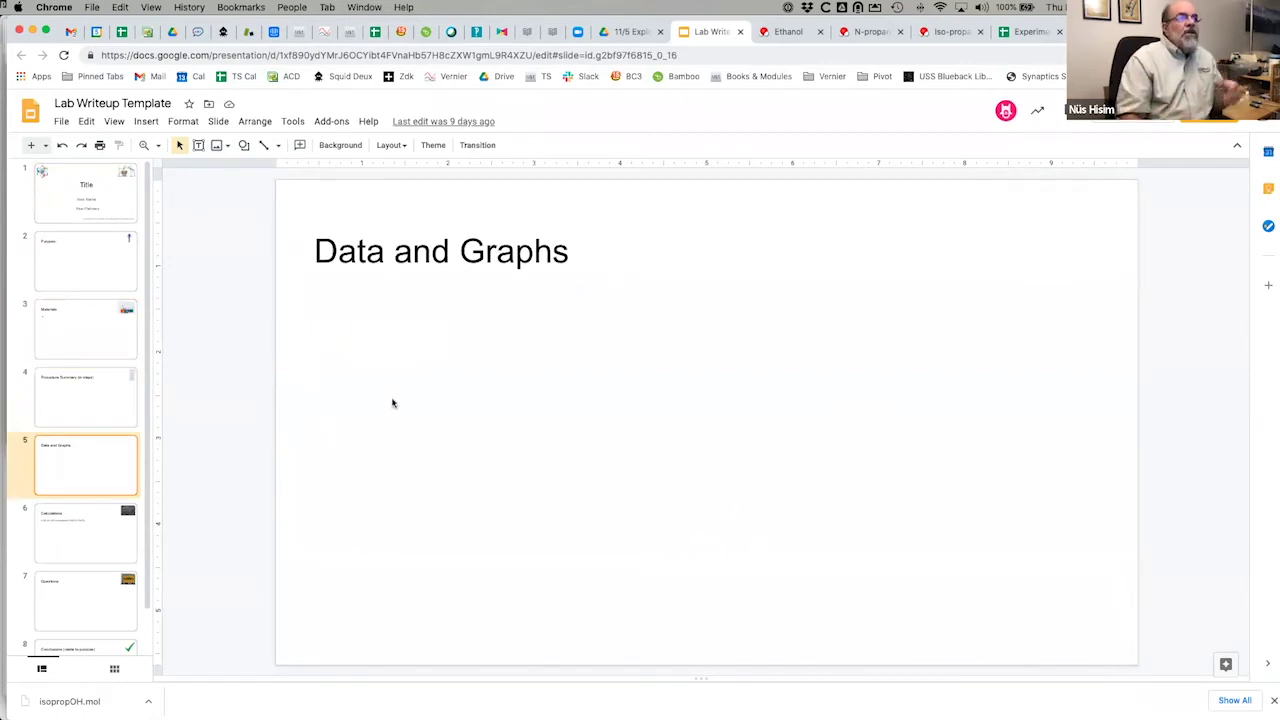